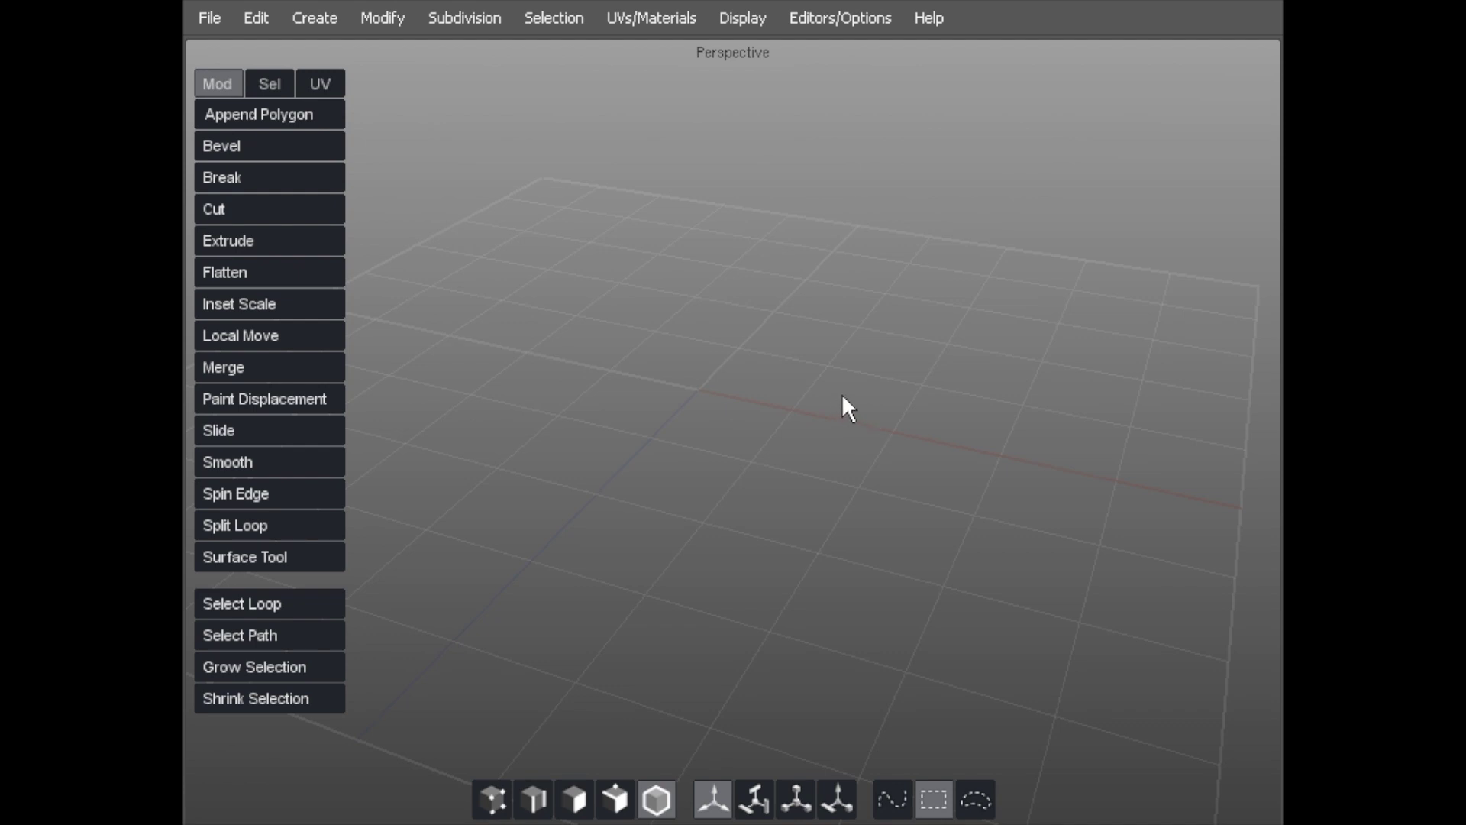
Step: Create a default cube primitive in the perspective scene
{"action": "middle_click_drag", "start_coordinate": [761, 348], "coordinate": [613, 315]}
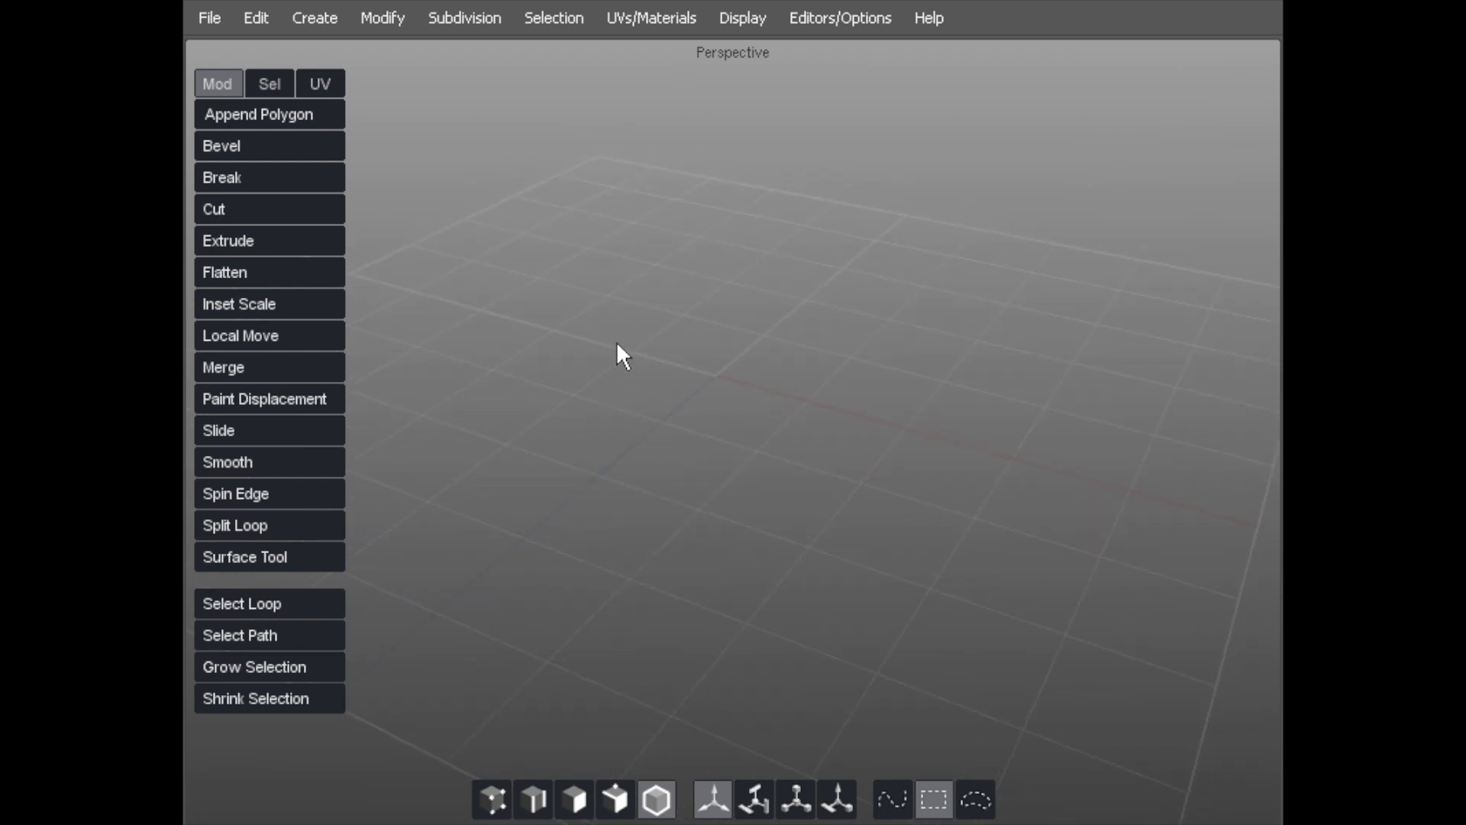
{"action": "middle_click_drag", "start_coordinate": [670, 372], "coordinate": [642, 359]}
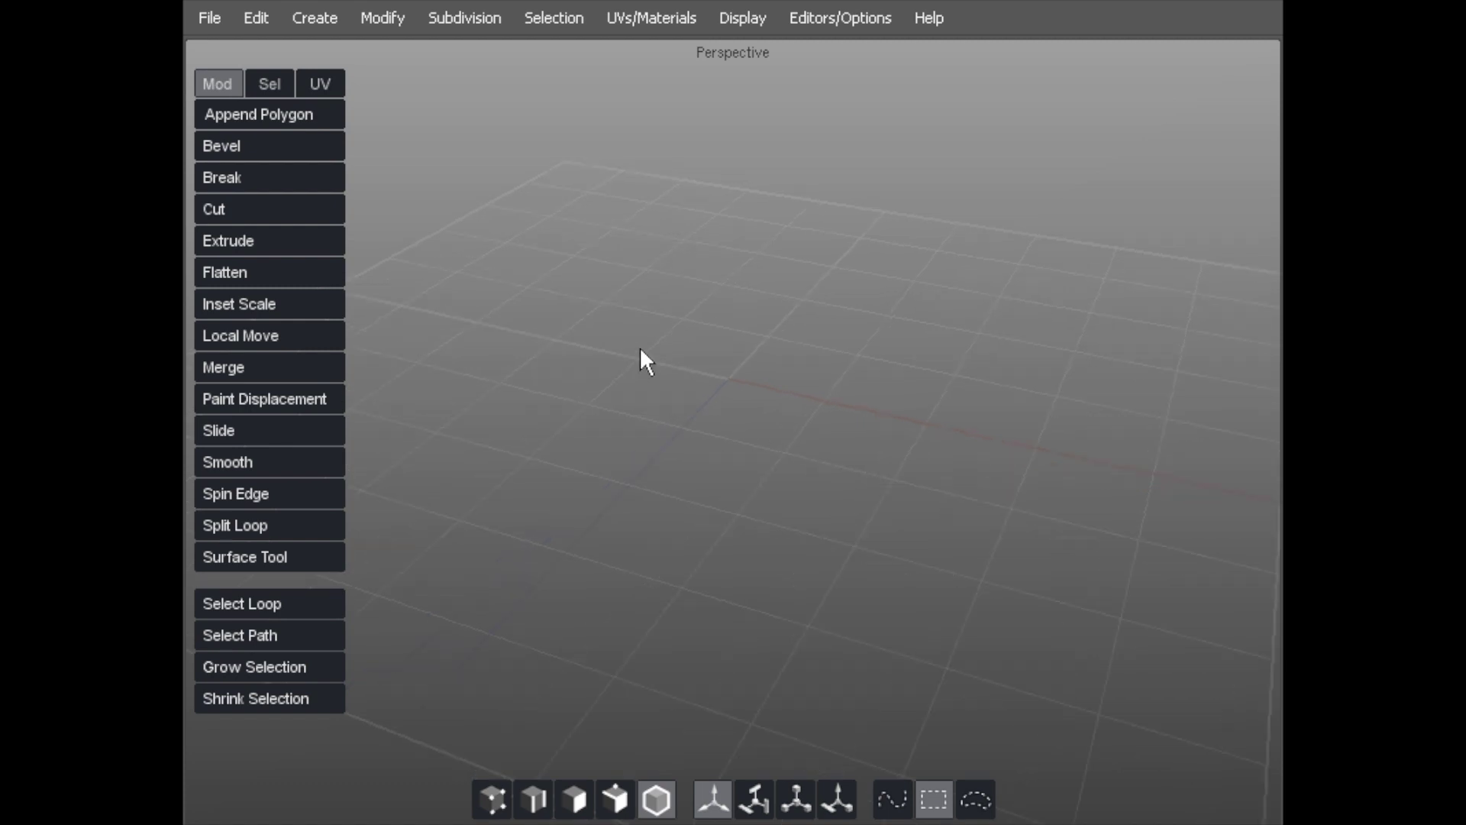
{"action": "right_click", "coordinate": [628, 312]}
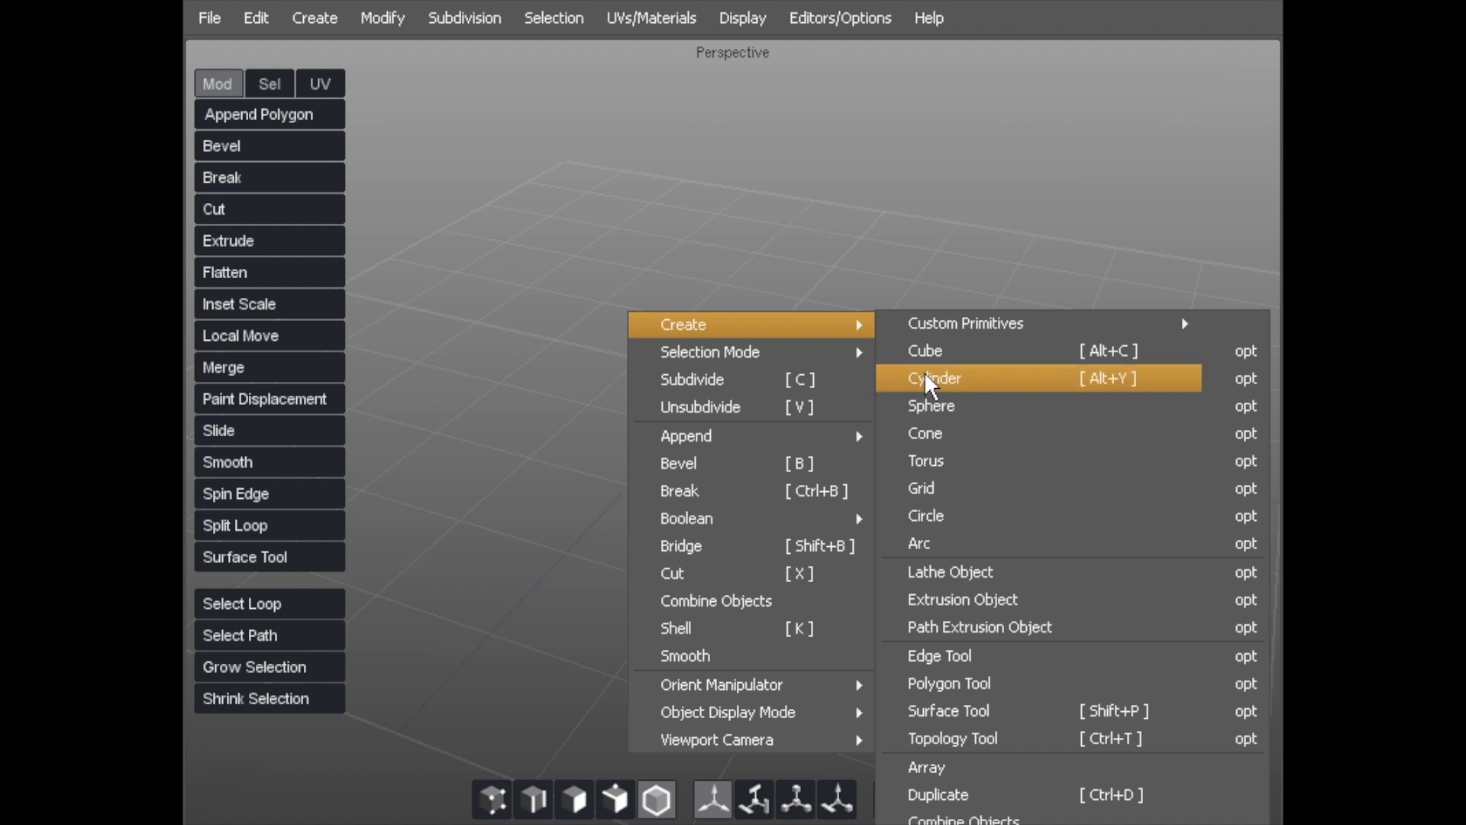
{"action": "left_click", "coordinate": [923, 350]}
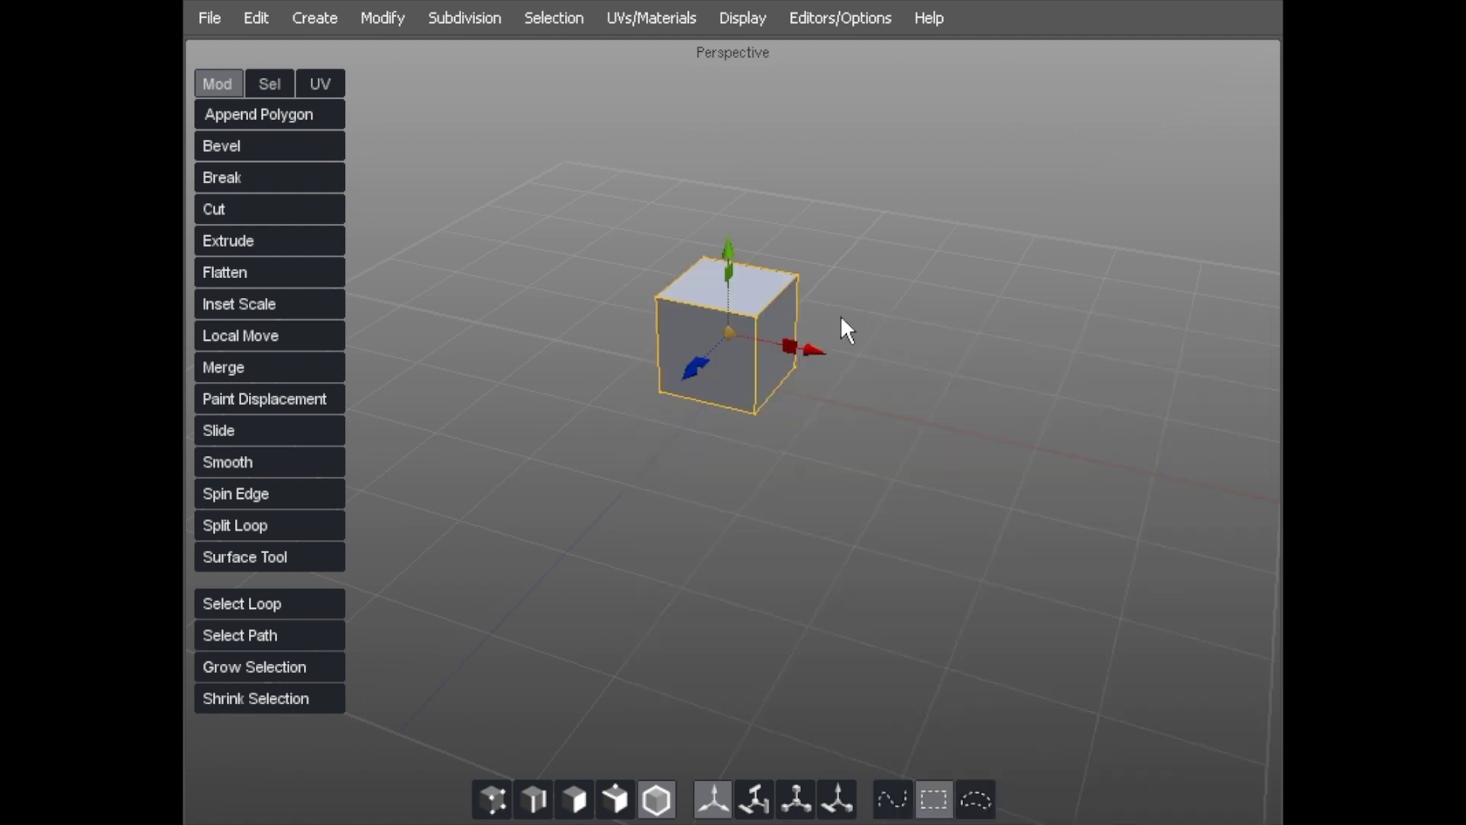
Step: In the front view, move the cube half its width along positive X so its left side lies on the centre line
{"action": "middle_click_drag", "start_coordinate": [926, 315], "coordinate": [723, 372]}
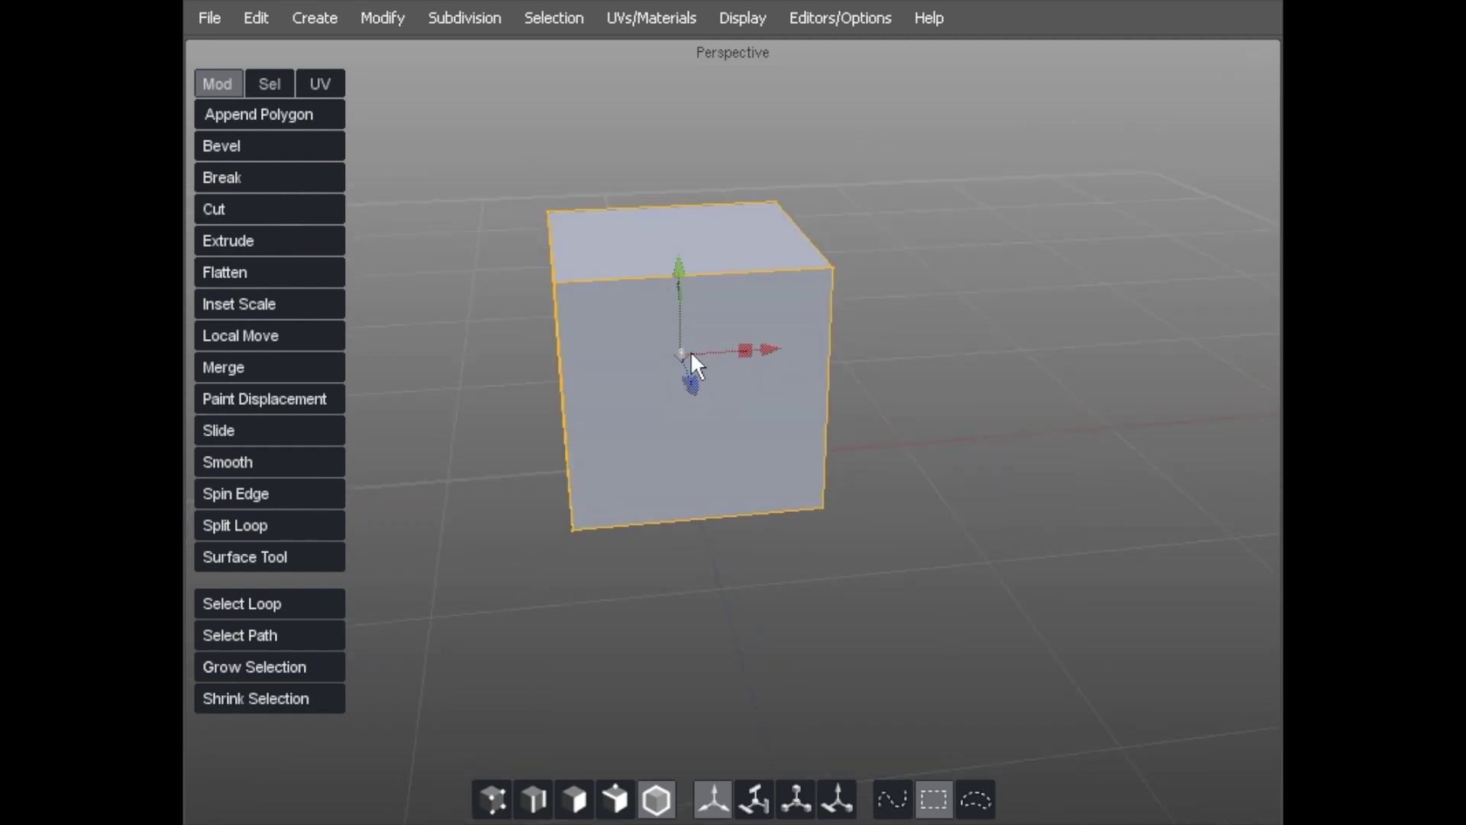
{"action": "mouse_move", "coordinate": [685, 336]}
{"action": "middle_mouse_down"}
{"action": "mouse_move", "coordinate": [691, 380]}
{"action": "mouse_move", "coordinate": [682, 361]}
{"action": "middle_mouse_up"}
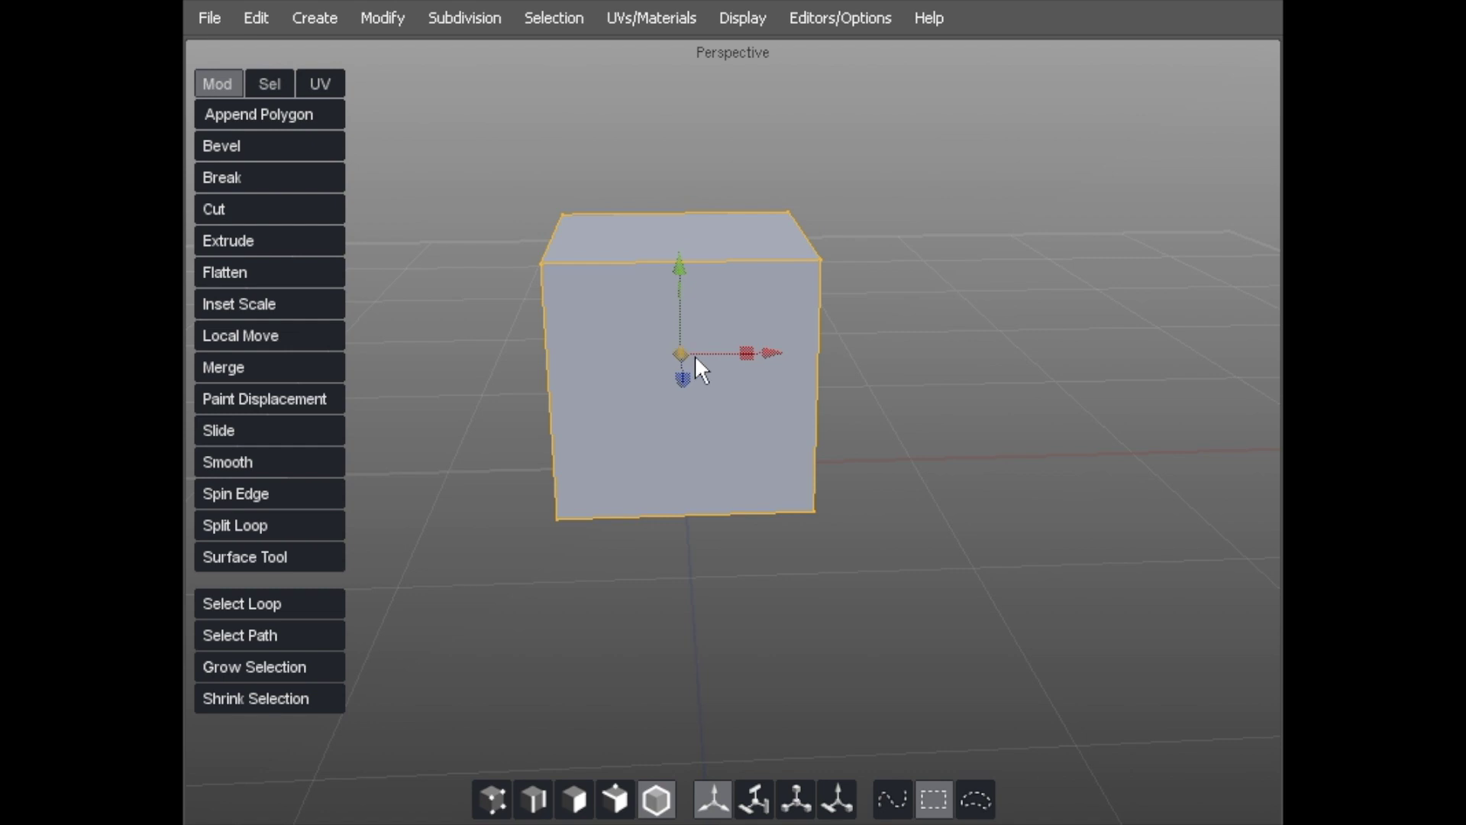
{"action": "key", "text": "space"}
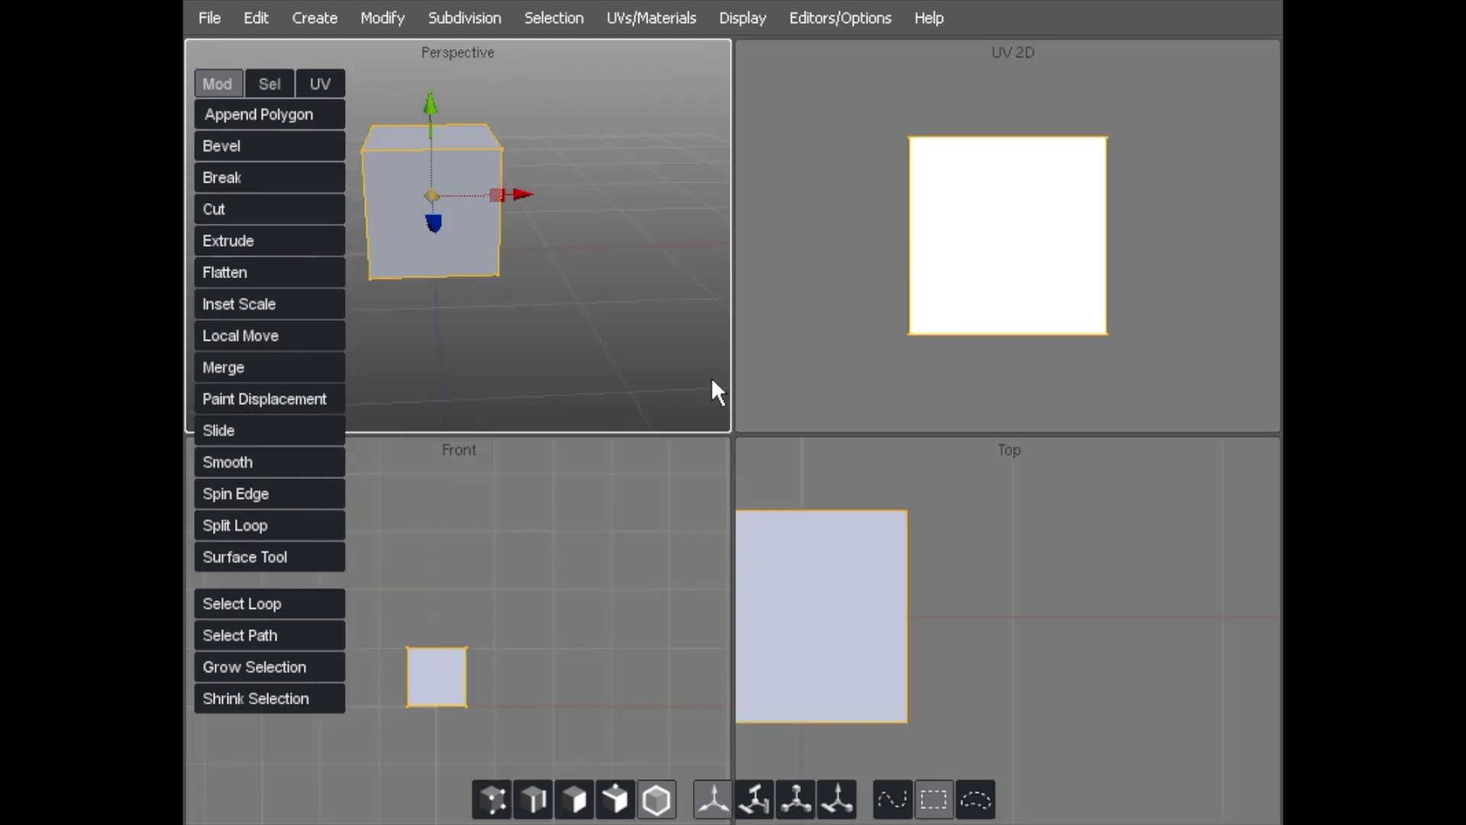
{"action": "right_click_drag", "start_coordinate": [472, 593], "coordinate": [611, 566], "text": "alt"}
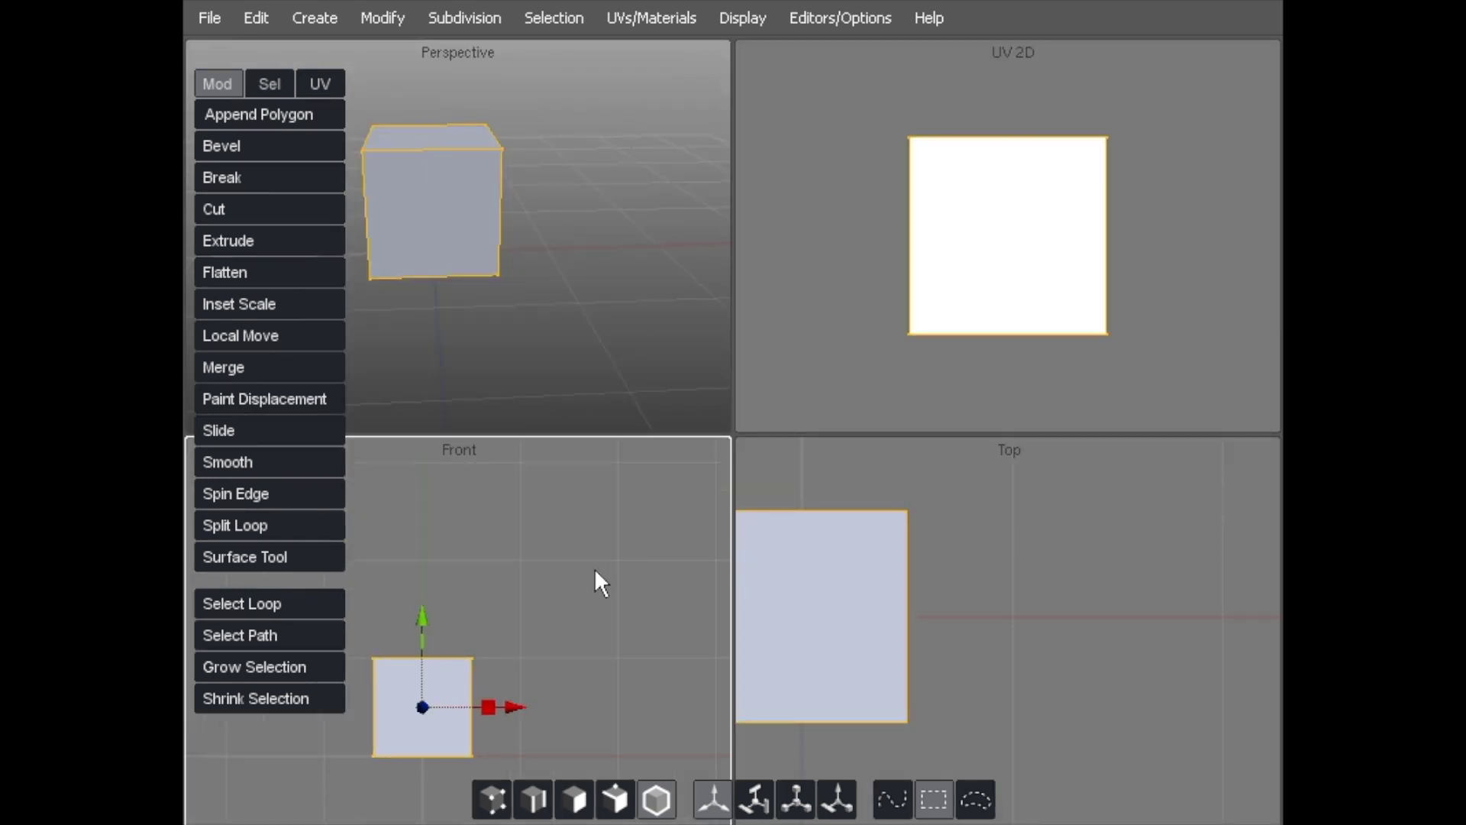
{"action": "middle_click_drag", "start_coordinate": [559, 578], "coordinate": [643, 442], "text": "alt"}
{"action": "scroll", "coordinate": [592, 517], "scroll_direction": "up", "scroll_amount": 3}
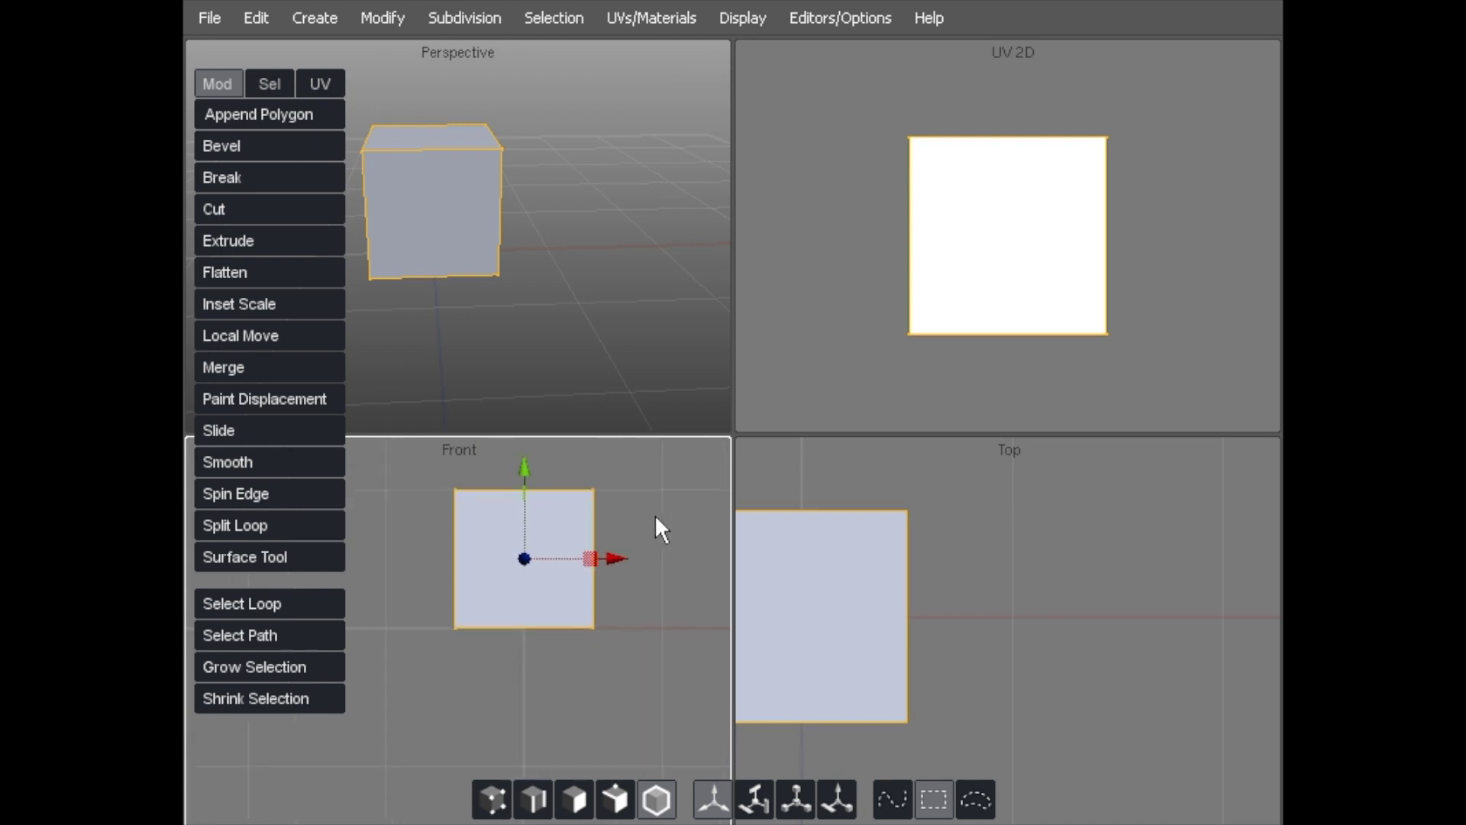
{"action": "key", "text": "space"}
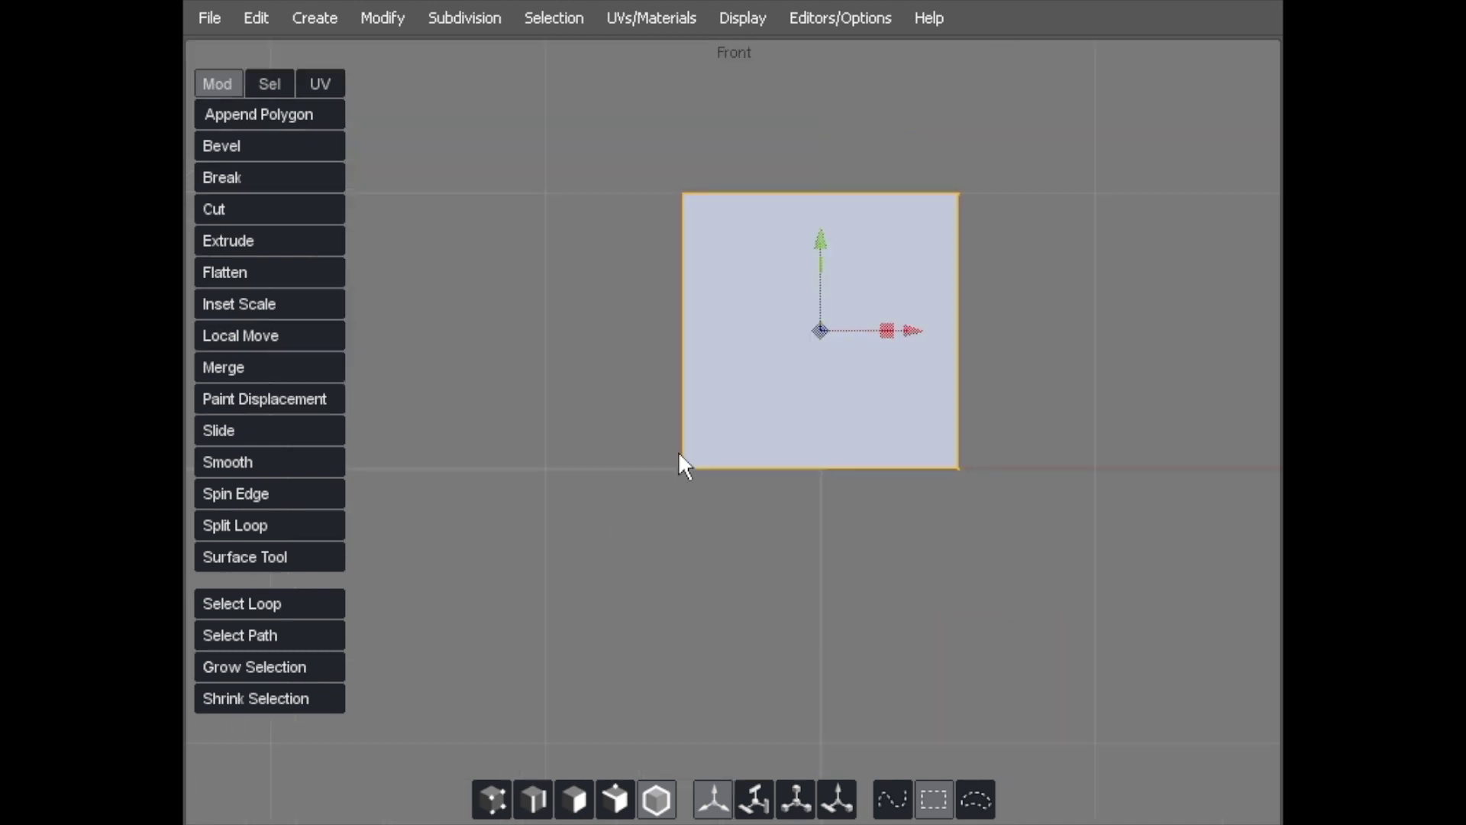
{"action": "left_click_drag", "start_coordinate": [912, 327], "coordinate": [1051, 328]}
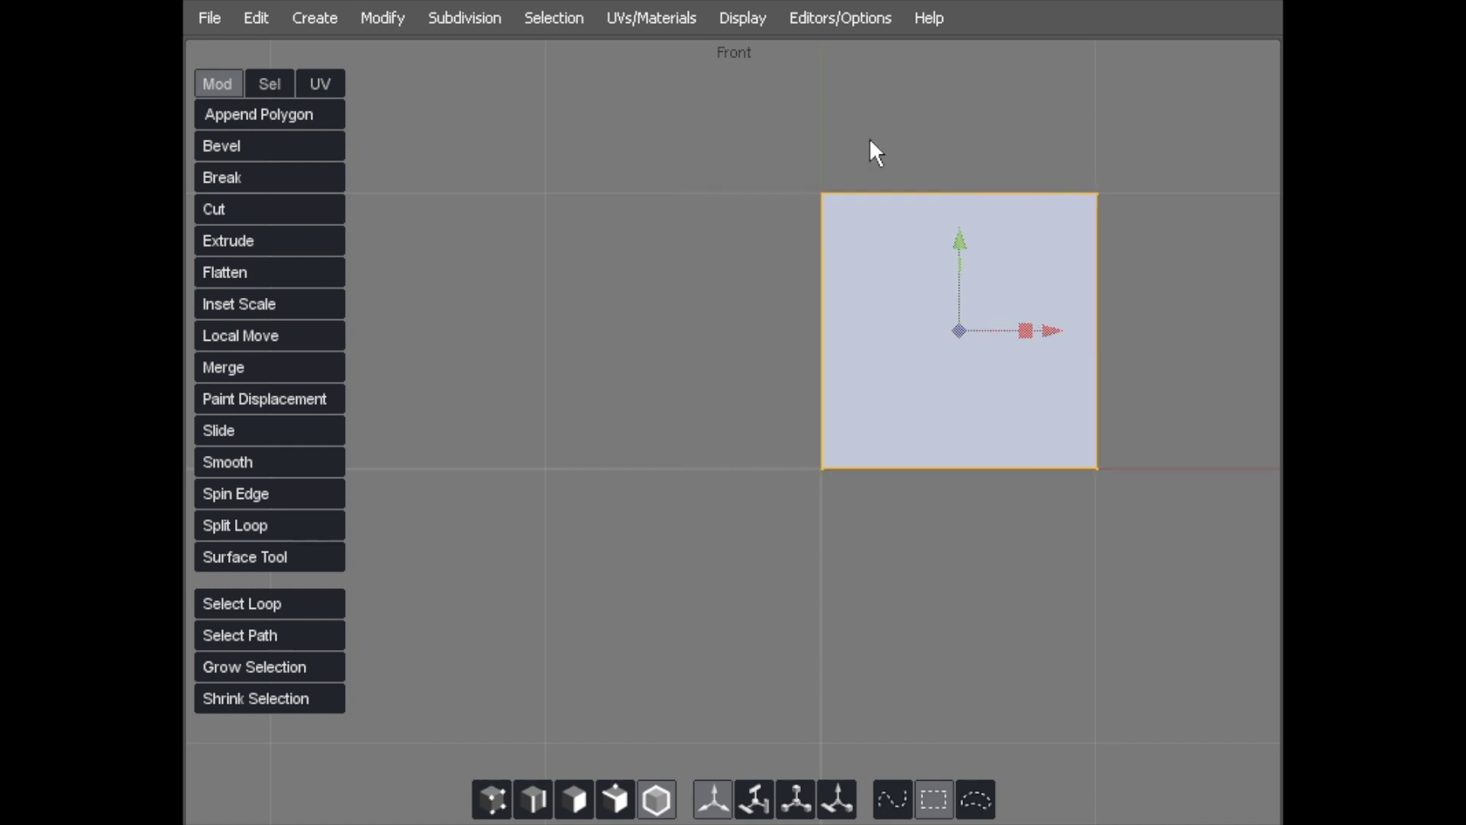
Step: Edit the manipulator so the cube's pivot moves along X to its left side on the centre line
{"action": "right_click_drag", "start_coordinate": [881, 199], "coordinate": [730, 216], "text": "alt"}
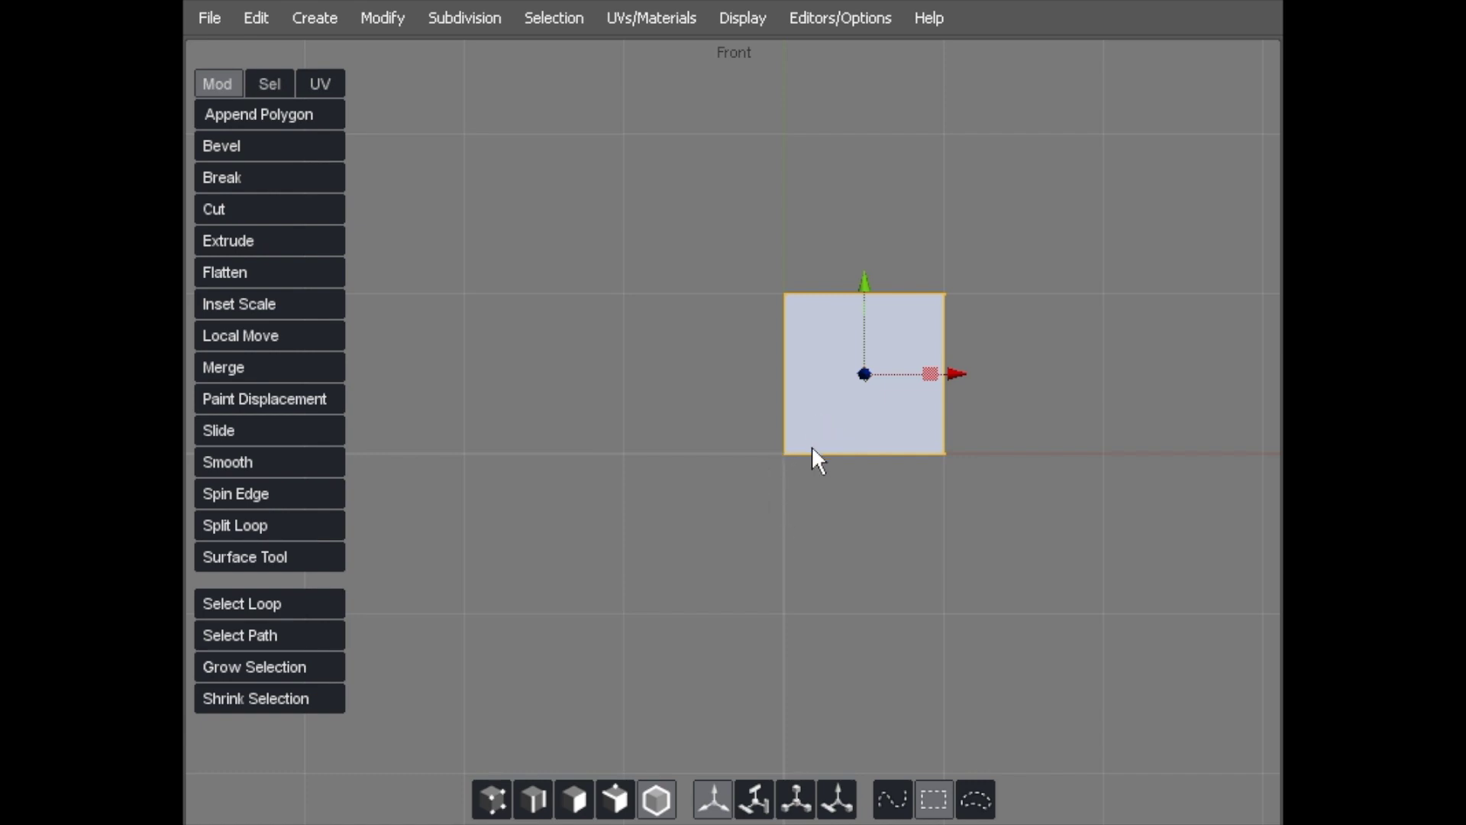
{"action": "right_click_drag", "start_coordinate": [805, 438], "coordinate": [1007, 337], "text": "alt"}
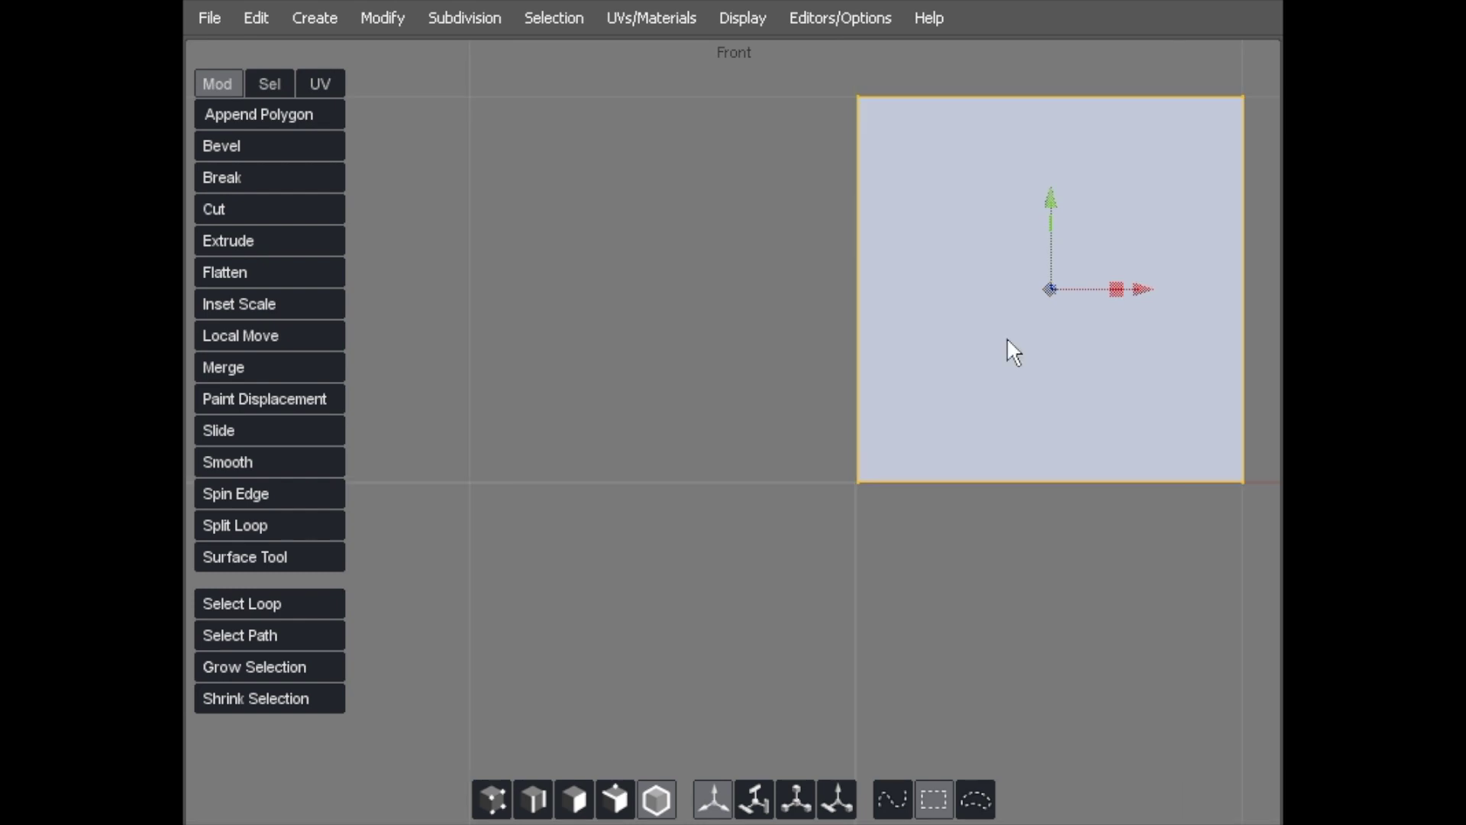
{"action": "middle_click_drag", "start_coordinate": [1006, 337], "coordinate": [860, 443], "text": "alt"}
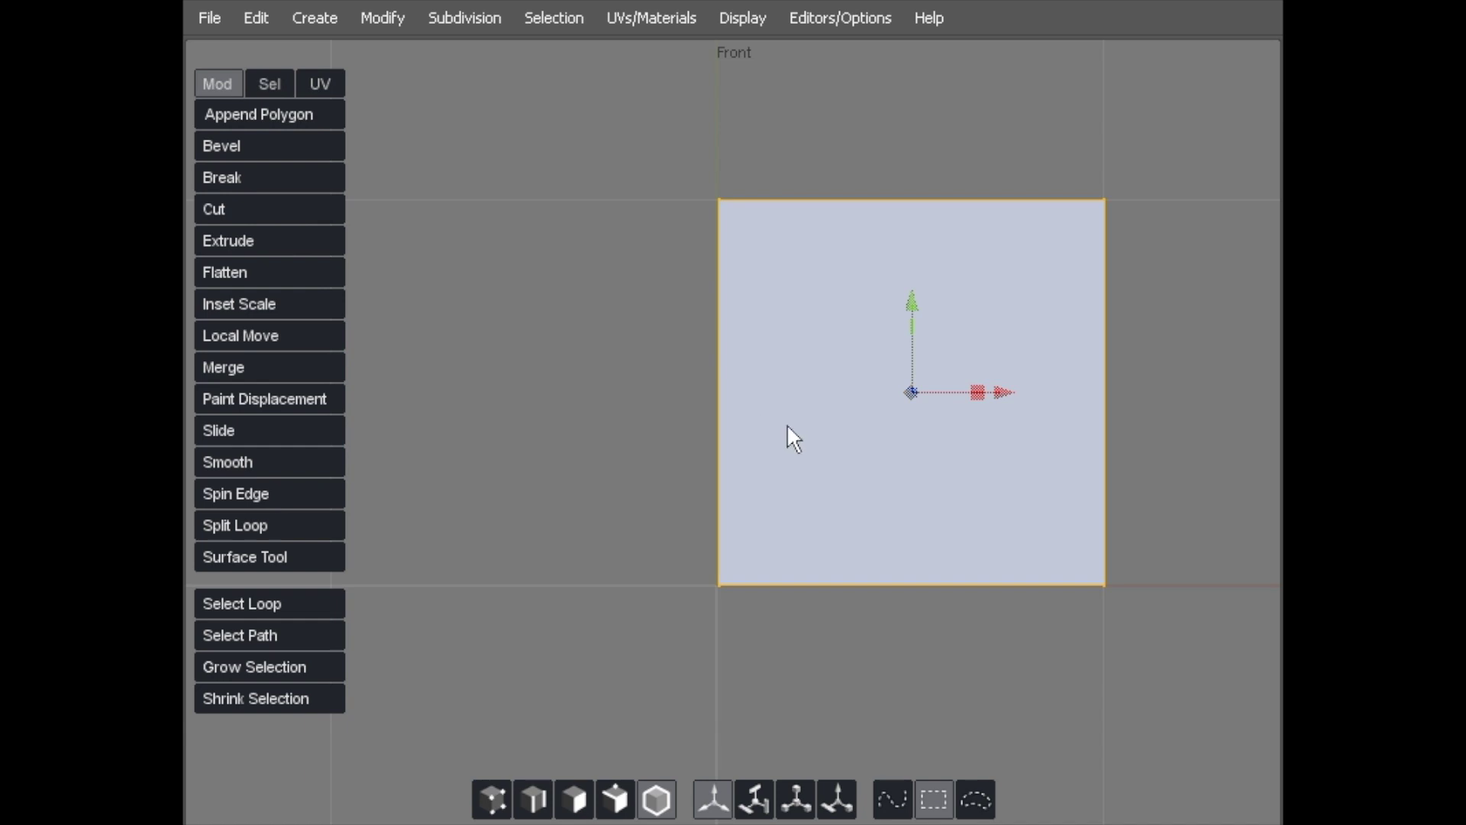
{"action": "key", "text": "Insert"}
{"action": "left_click_drag", "start_coordinate": [1004, 394], "coordinate": [808, 406]}
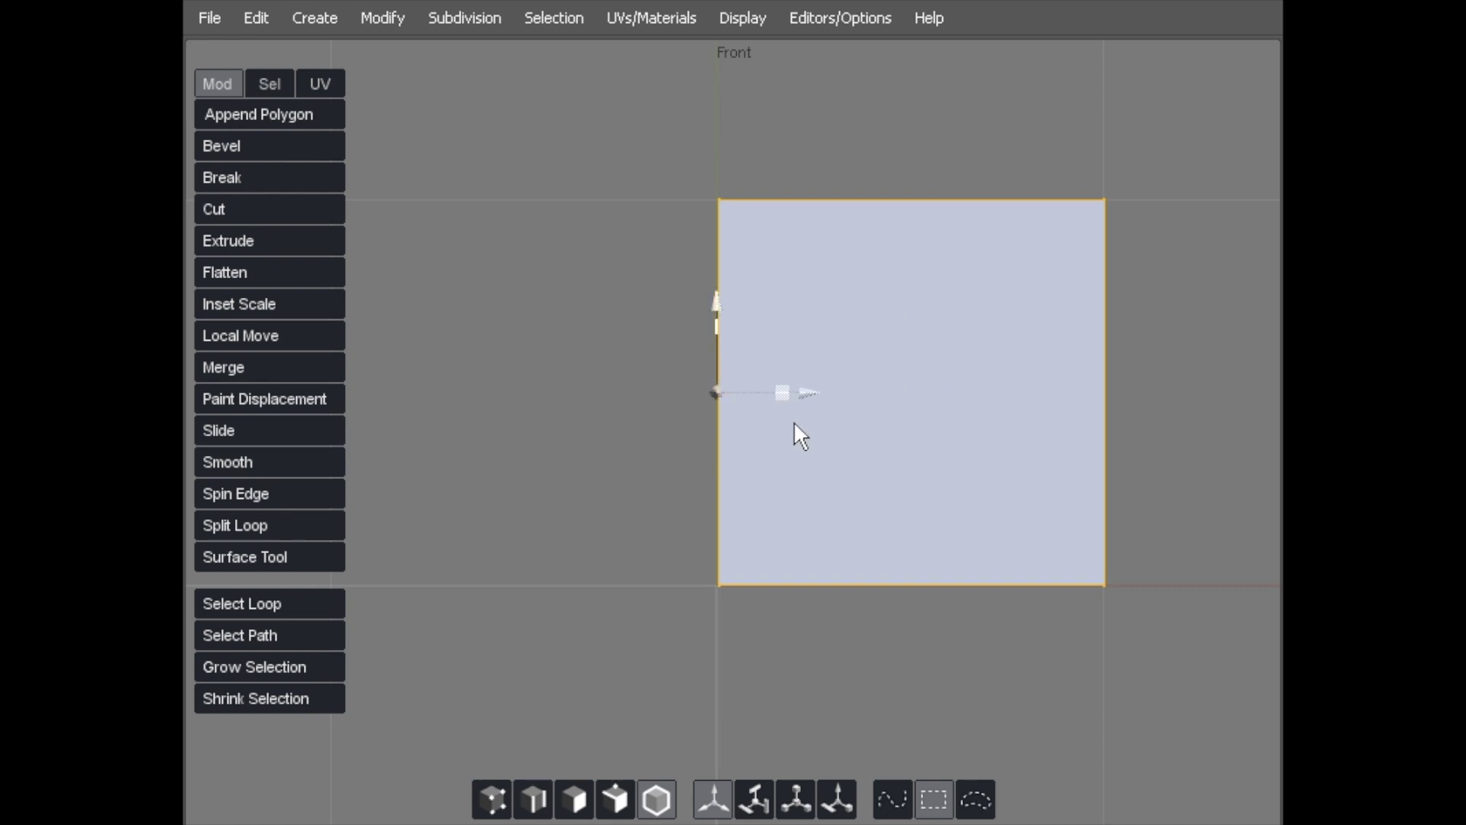
Step: Try rotating the cube around its shifted pivot in the perspective view, and undo the rotation
{"action": "key", "text": "space"}
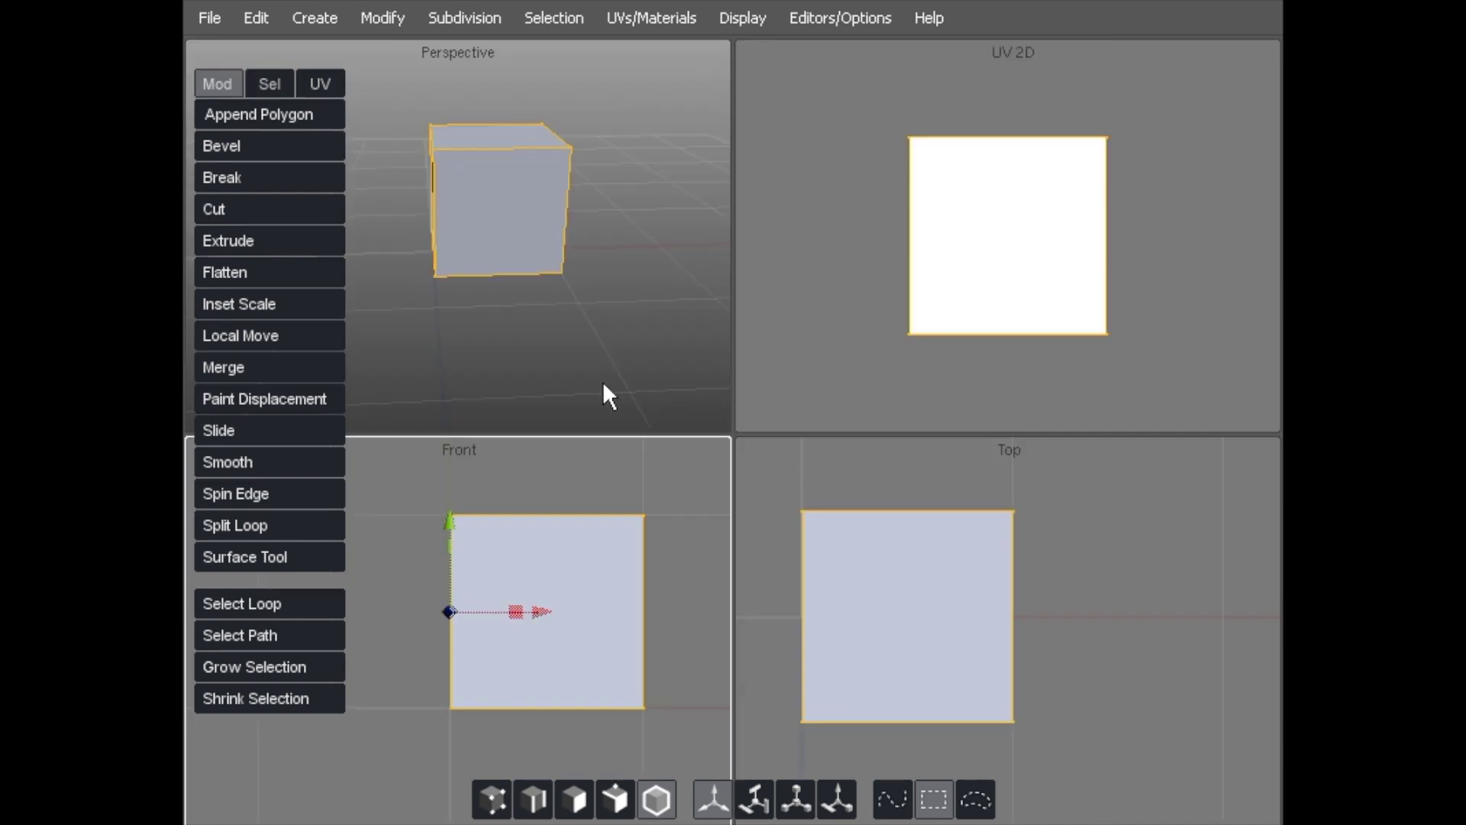
{"action": "middle_click_drag", "start_coordinate": [505, 181], "coordinate": [533, 238]}
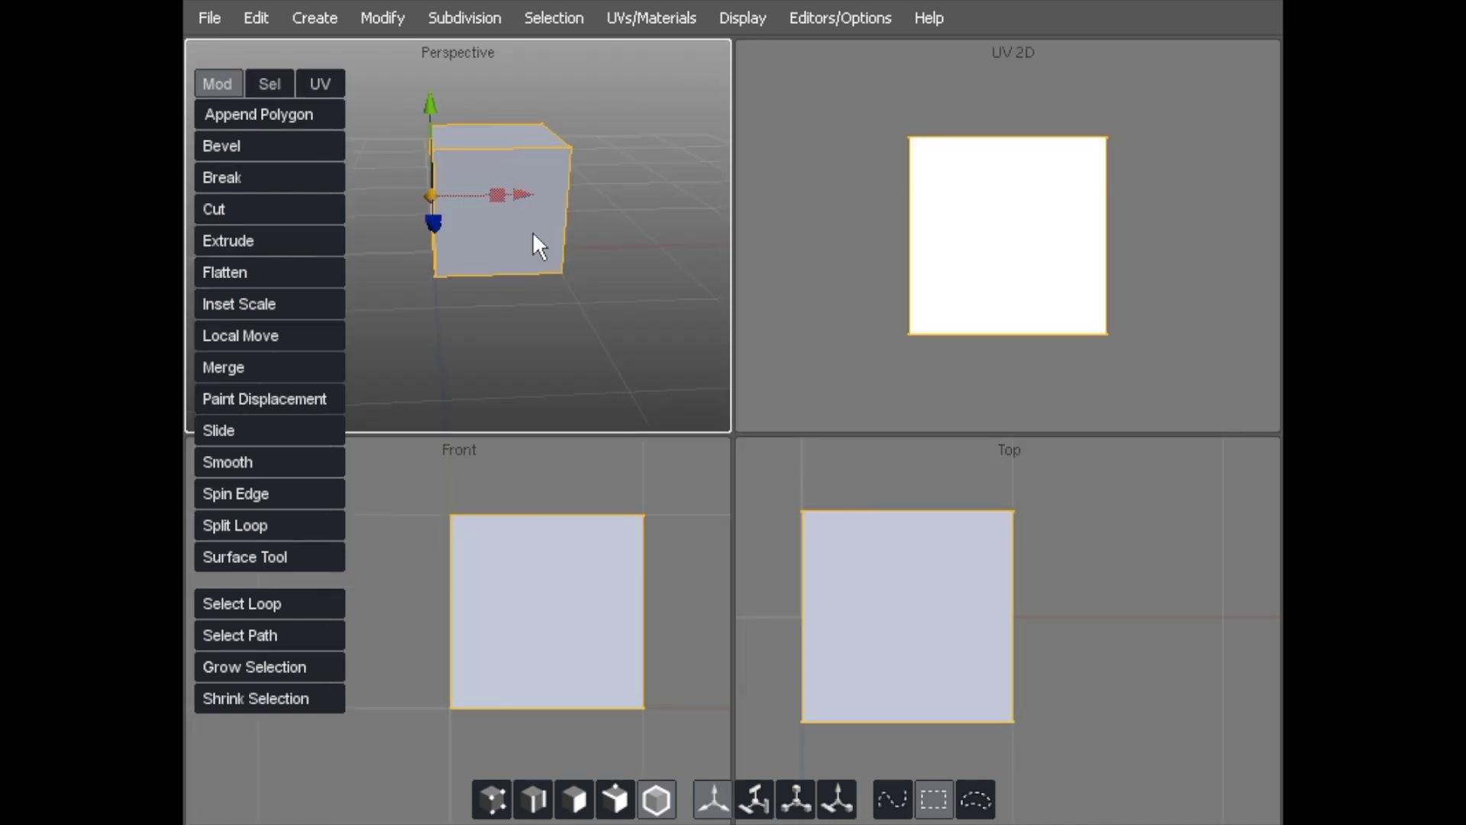
{"action": "key", "text": "space"}
{"action": "middle_click_drag", "start_coordinate": [732, 341], "coordinate": [823, 447]}
{"action": "key", "text": "e"}
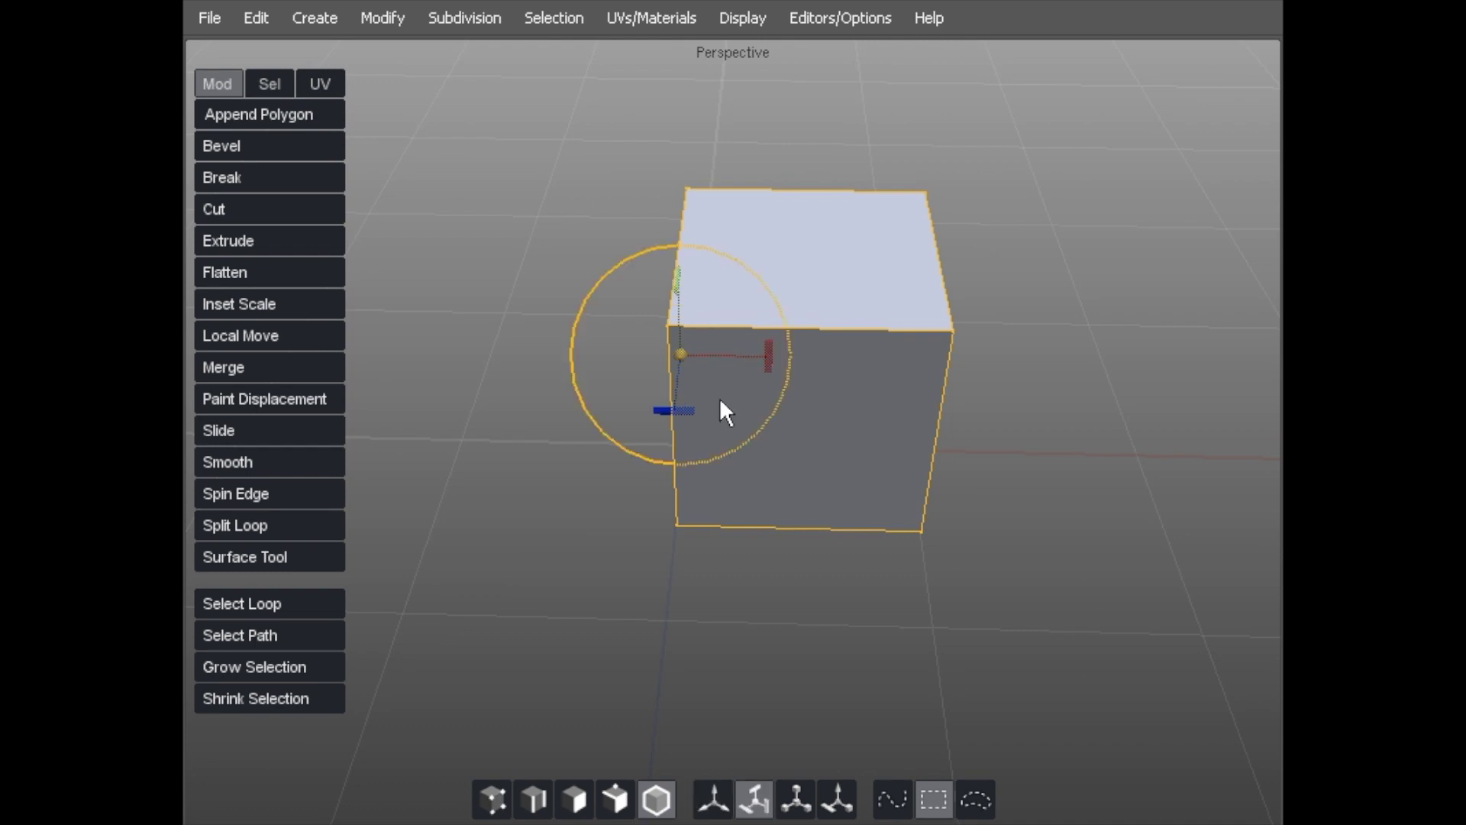
{"action": "mouse_move", "coordinate": [671, 405]}
{"action": "left_mouse_down"}
{"action": "mouse_move", "coordinate": [798, 363]}
{"action": "mouse_move", "coordinate": [672, 391]}
{"action": "mouse_move", "coordinate": [583, 388]}
{"action": "mouse_move", "coordinate": [790, 317]}
{"action": "mouse_move", "coordinate": [634, 392]}
{"action": "mouse_move", "coordinate": [653, 392]}
{"action": "left_mouse_up"}
{"action": "key", "text": "ctrl+z"}
{"action": "key", "text": "space"}
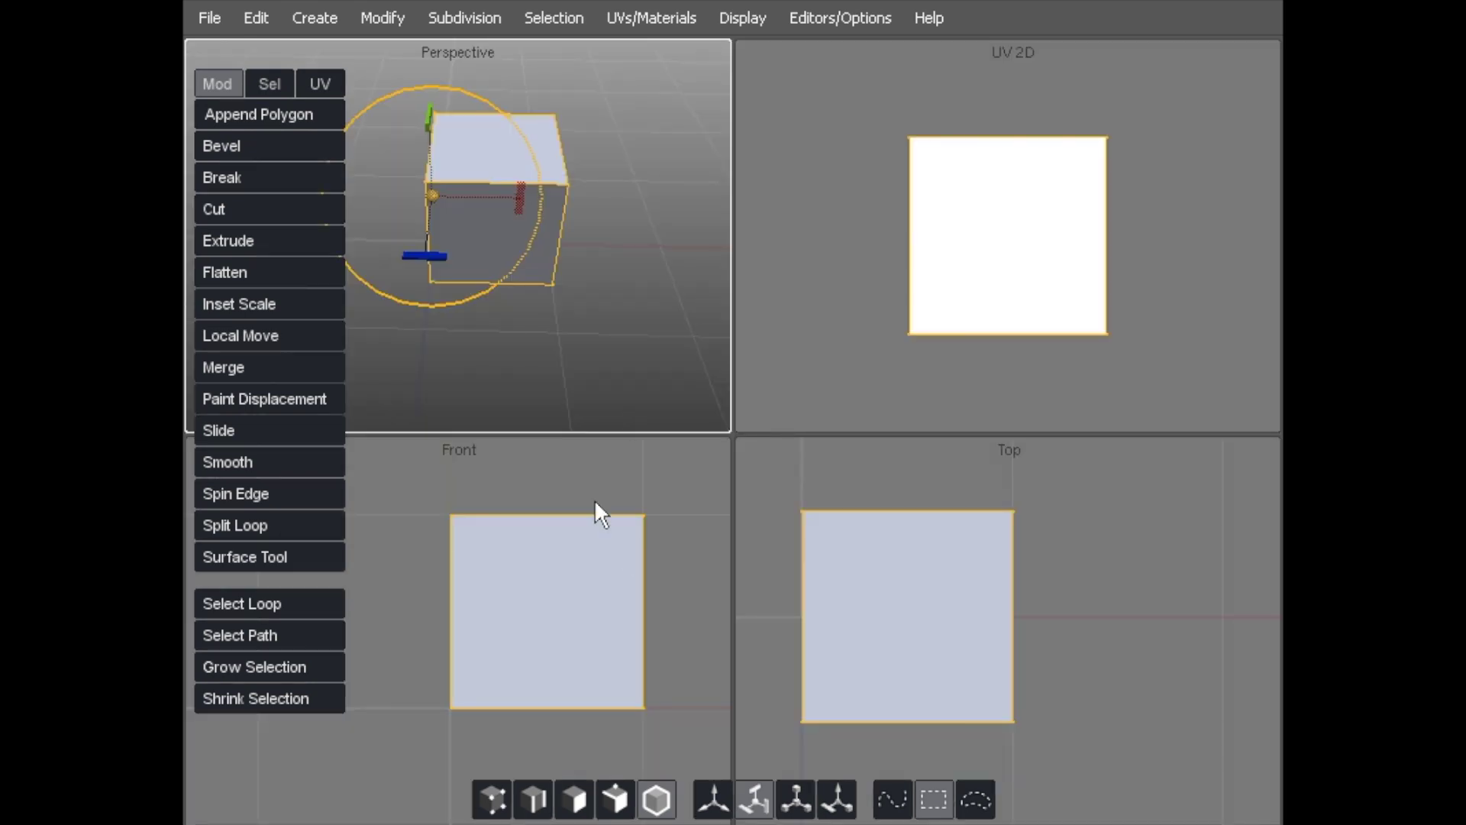
Step: In the front view, move the cube's pivot back along X to about the cube's middle
{"action": "key", "text": "space"}
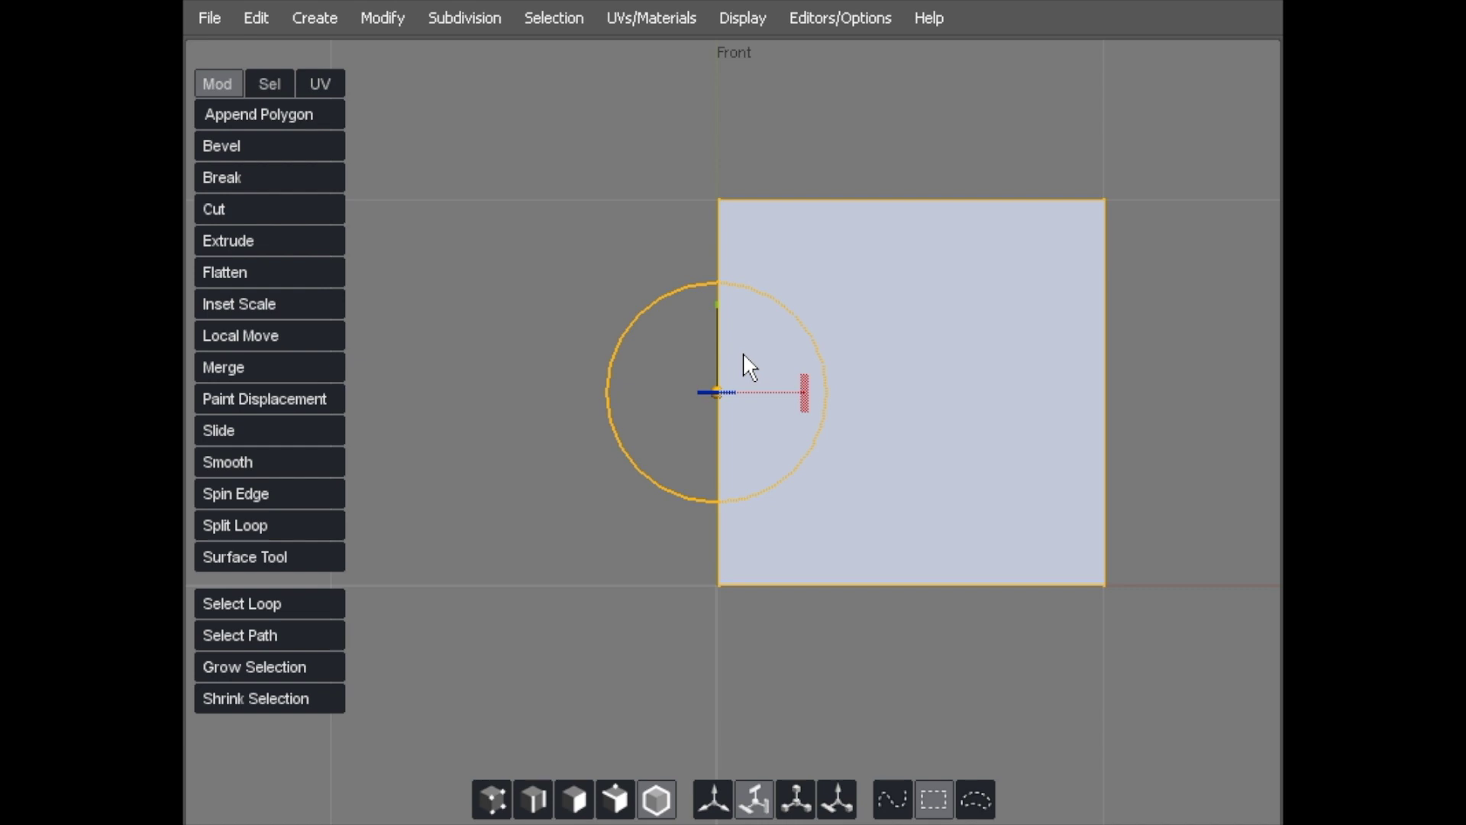
{"action": "key", "text": "w"}
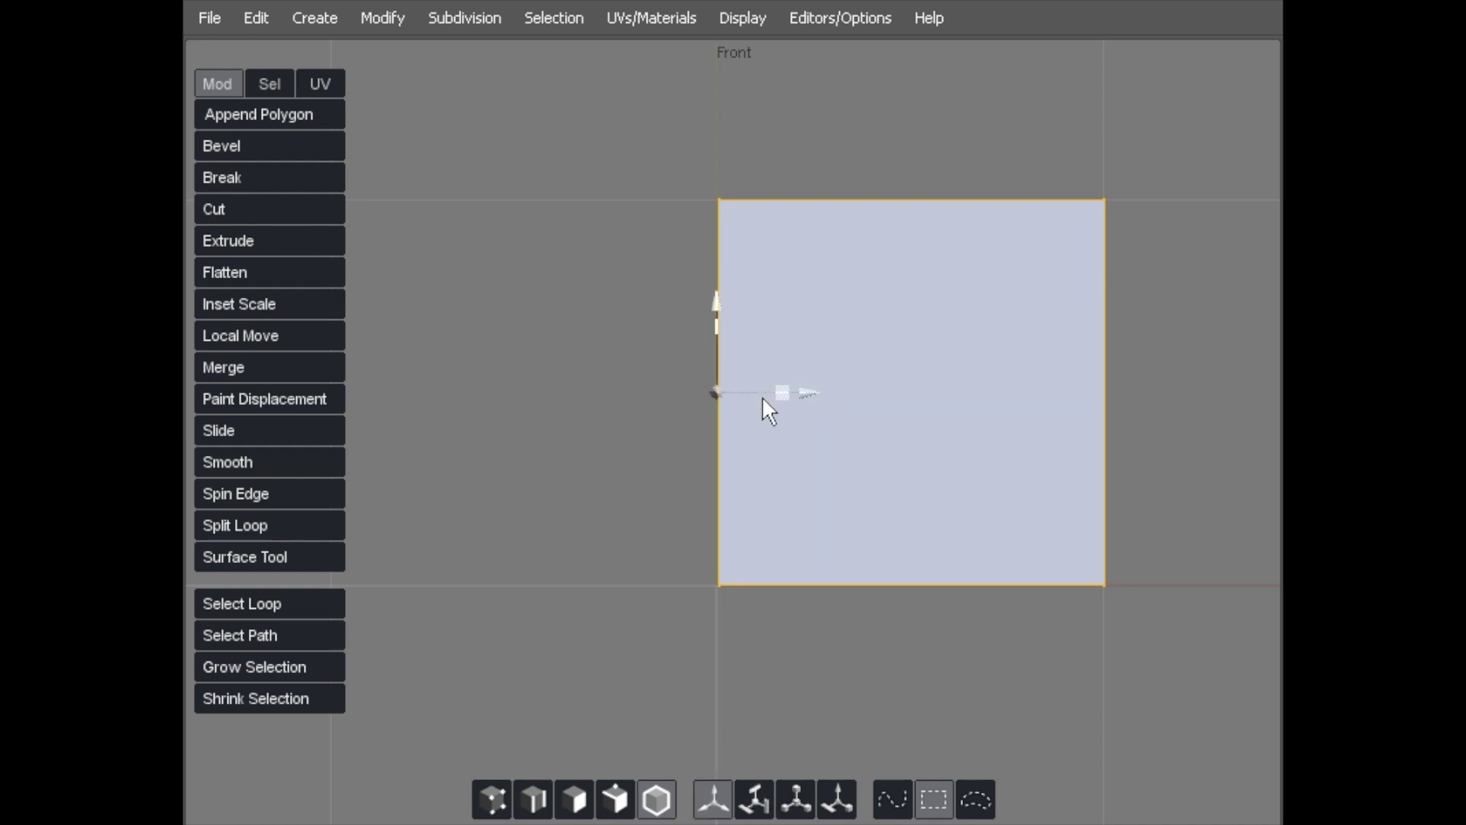
{"action": "left_click_drag", "start_coordinate": [808, 391], "coordinate": [988, 422]}
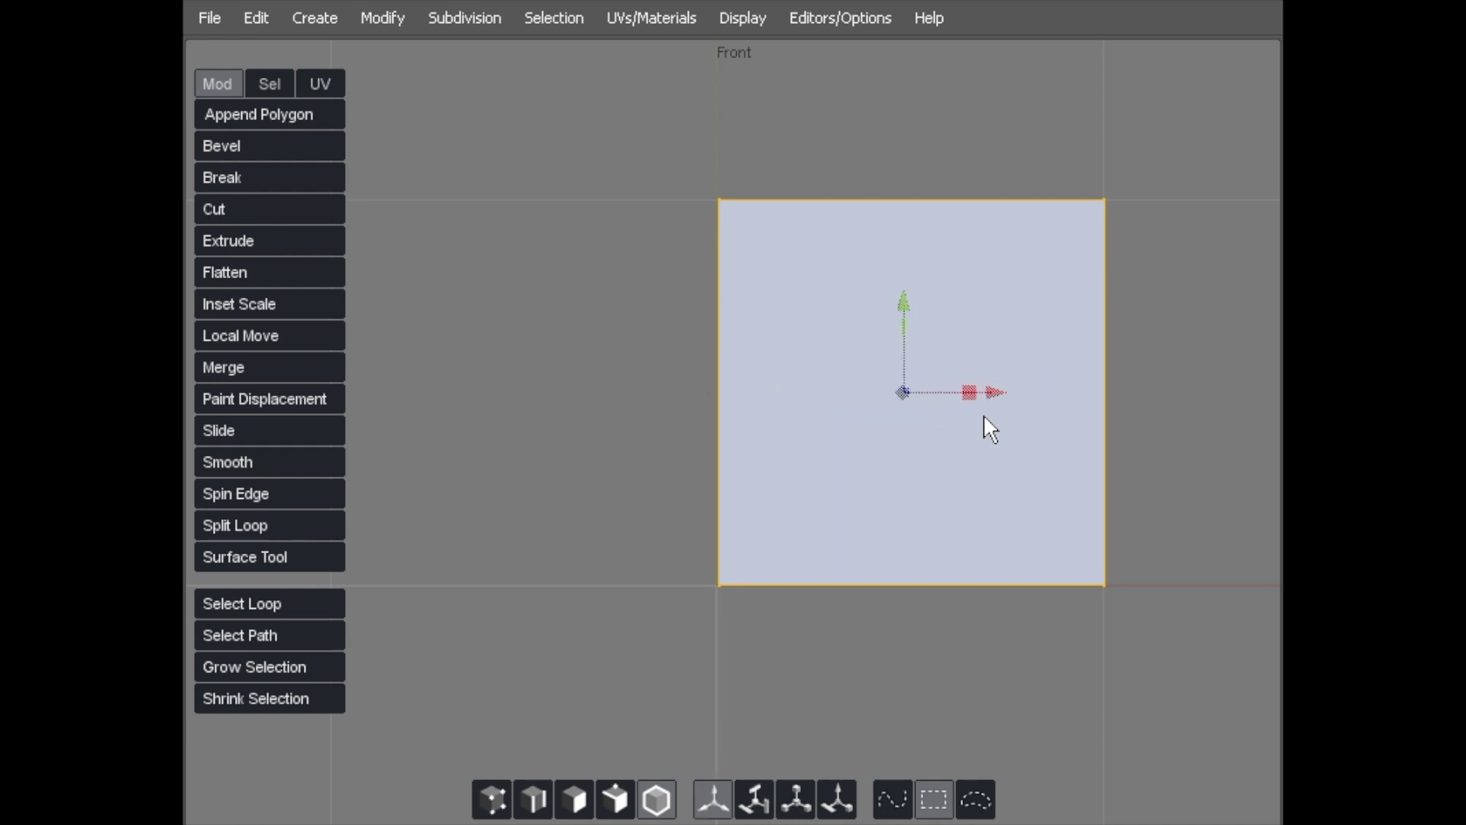
Step: Select the cube's top front vertex on the centre line and set the object axis to that corner
{"action": "right_click_drag", "start_coordinate": [732, 372], "coordinate": [750, 344], "text": "alt"}
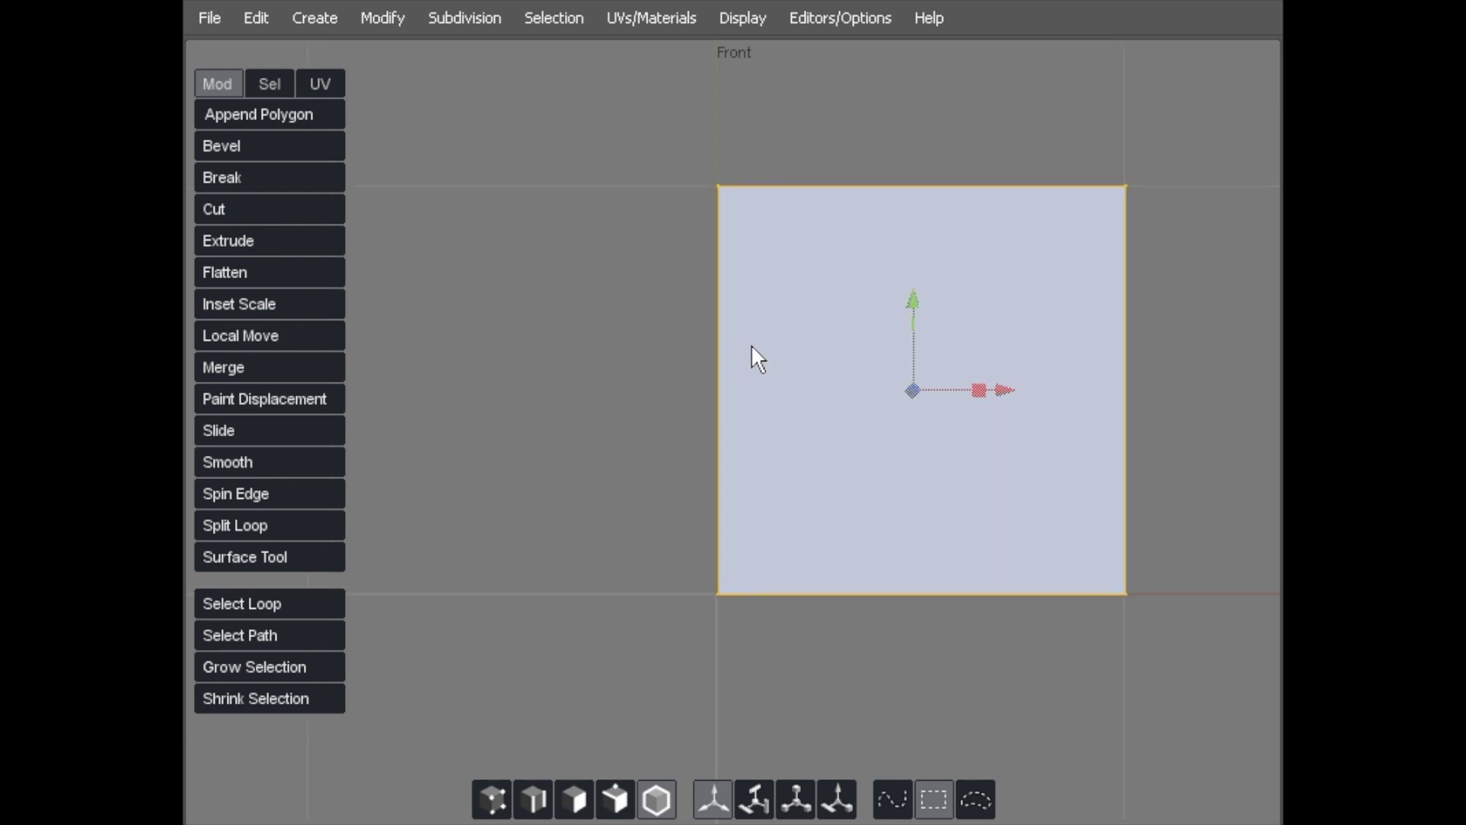
{"action": "key", "text": "a"}
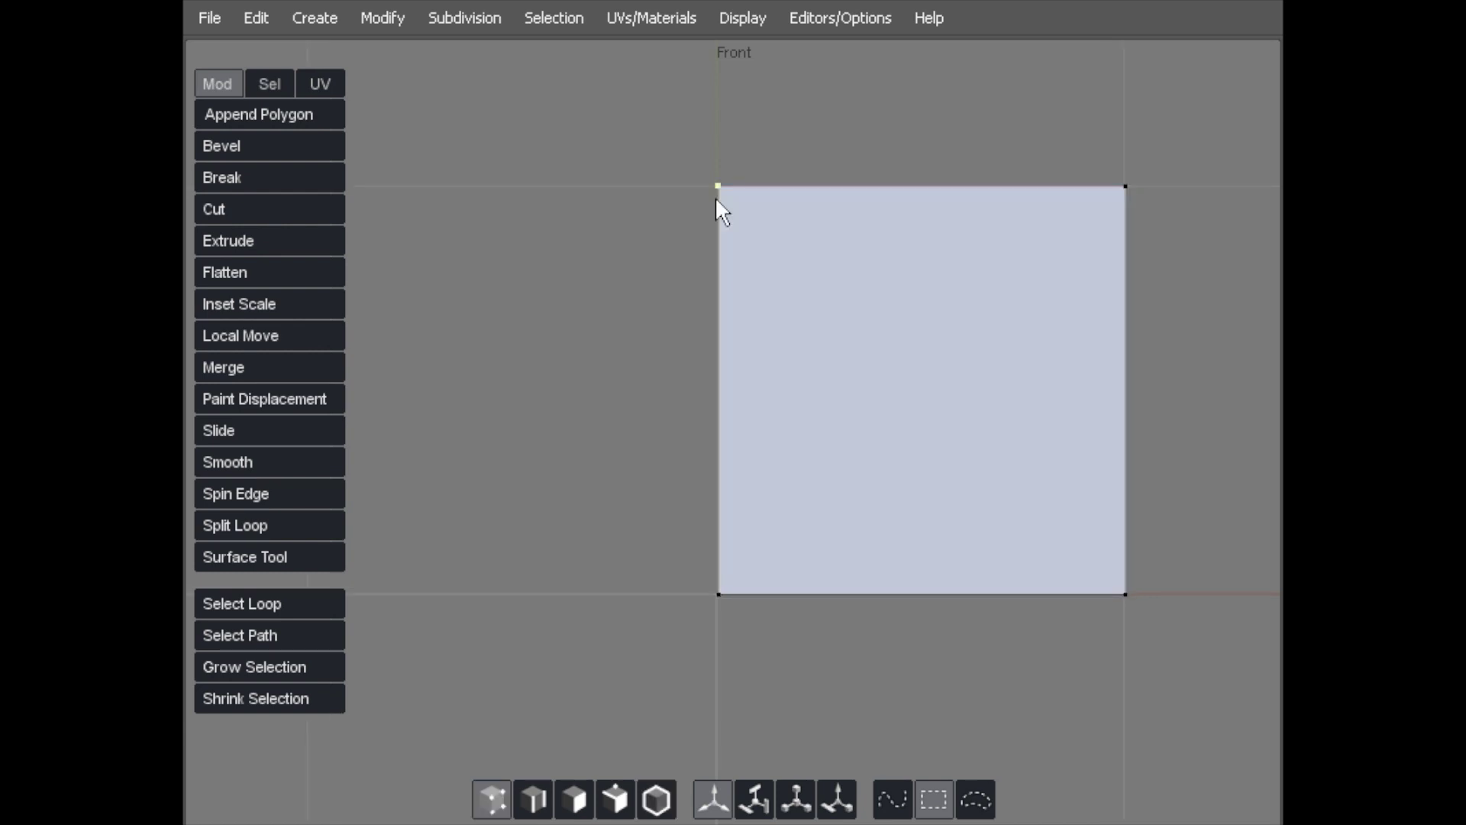
{"action": "left_click", "coordinate": [718, 186]}
{"action": "key", "text": "space"}
{"action": "key", "text": "space"}
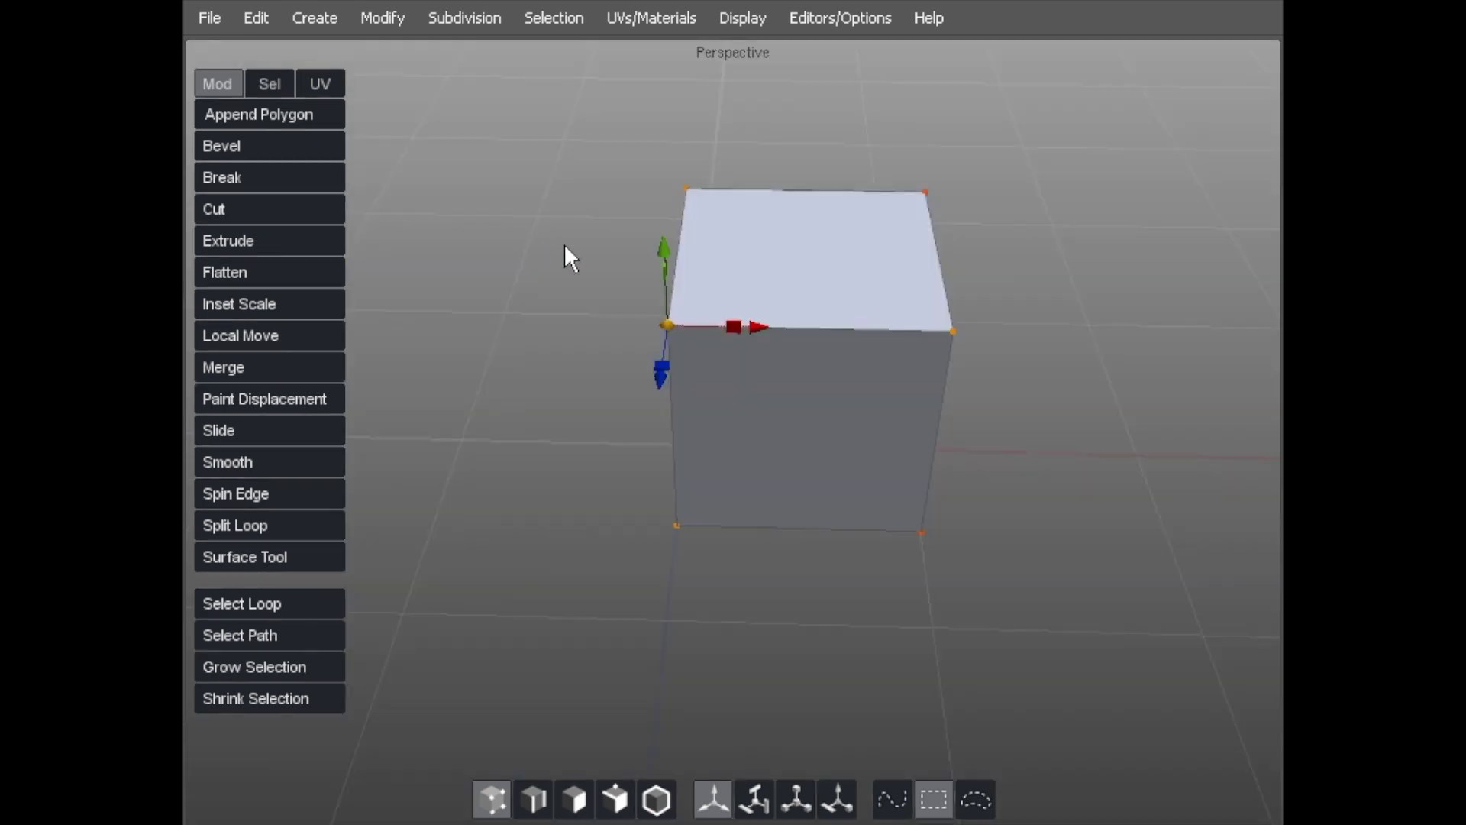
{"action": "scroll", "coordinate": [564, 243], "scroll_direction": "up", "scroll_amount": 5}
{"action": "middle_click_drag", "start_coordinate": [684, 308], "coordinate": [791, 257]}
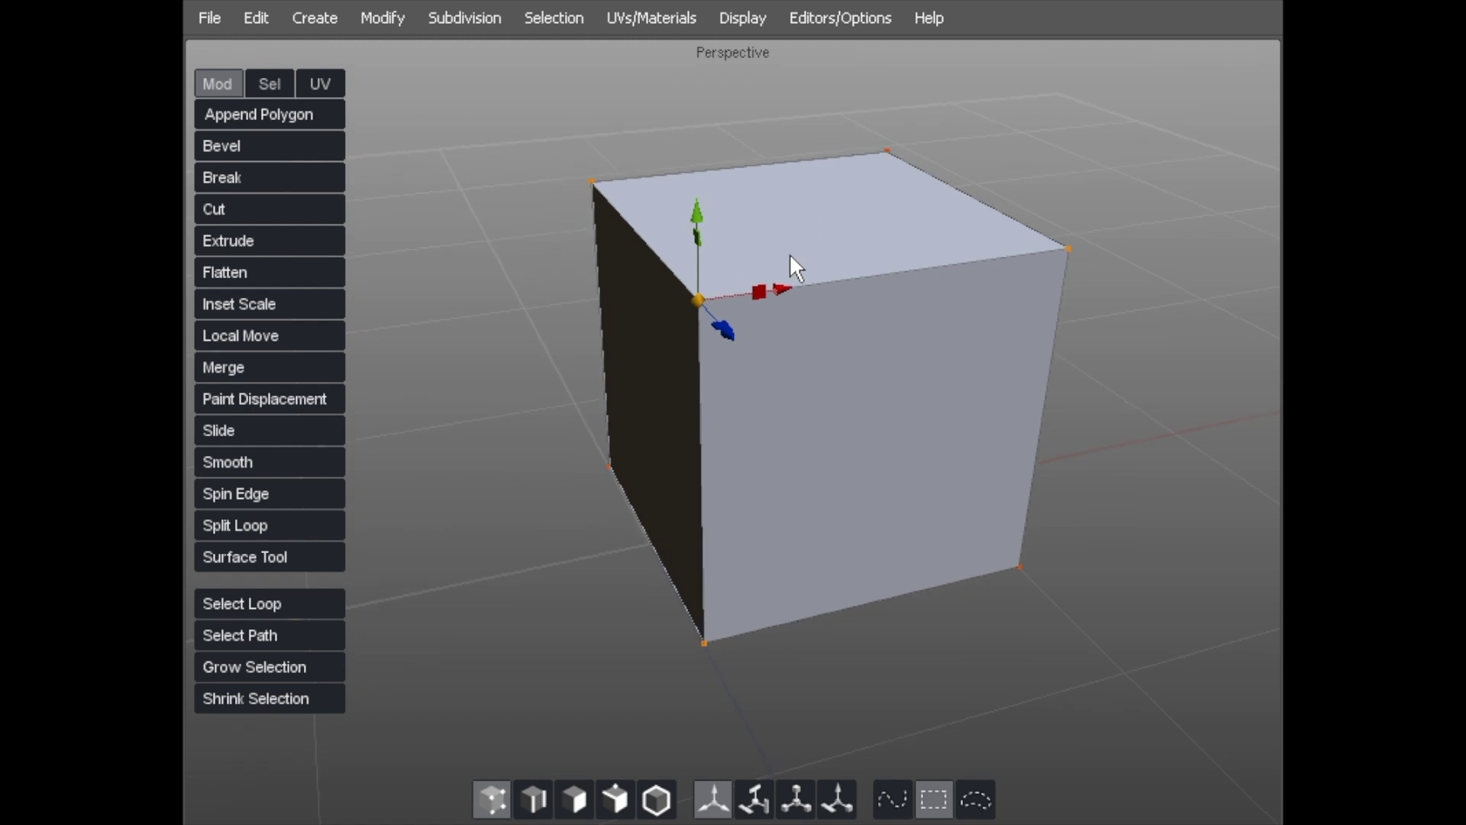
{"action": "left_click", "coordinate": [593, 182]}
{"action": "left_click", "coordinate": [698, 299]}
{"action": "left_click", "coordinate": [556, 16]}
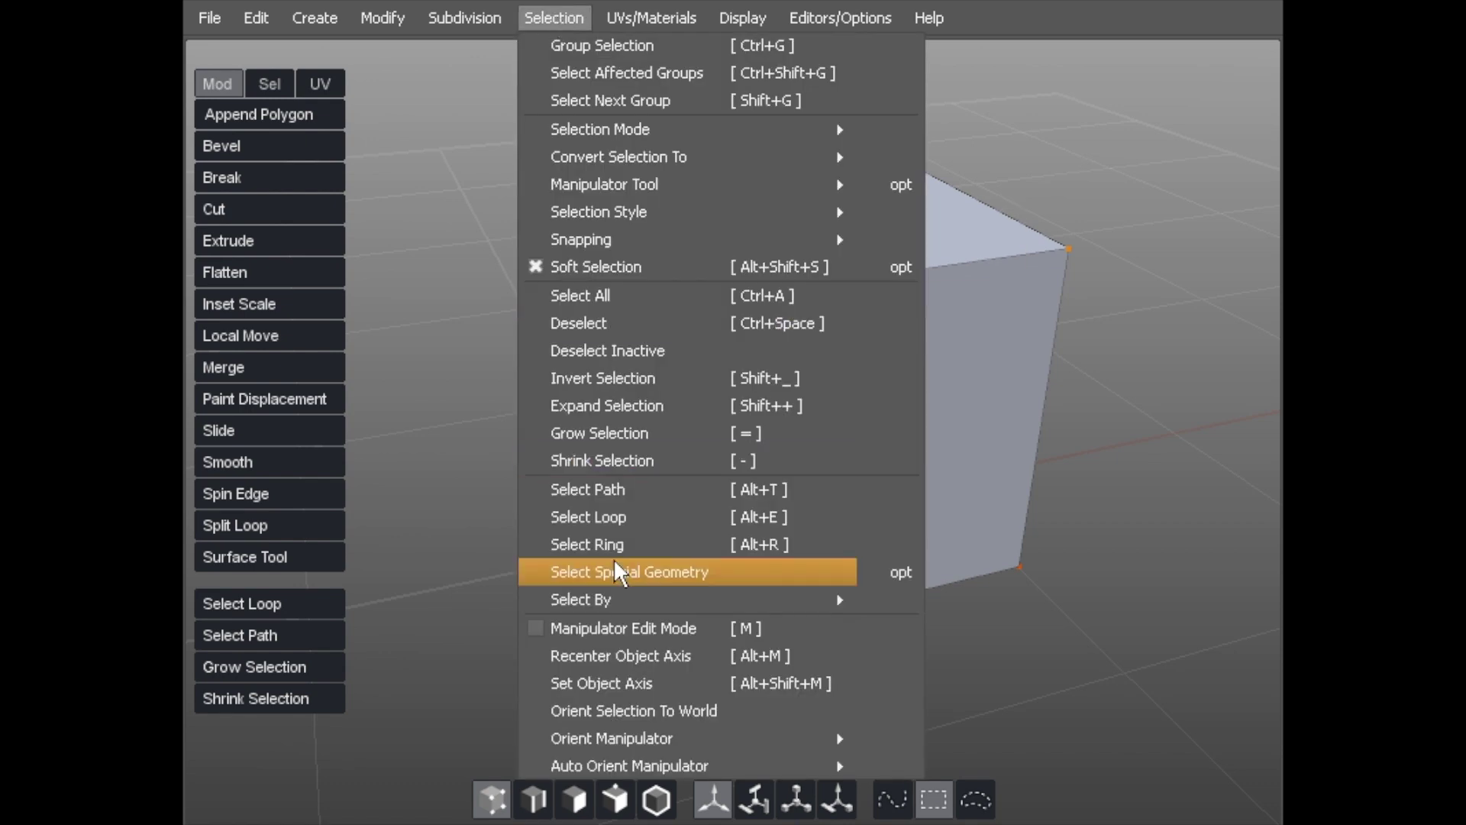
{"action": "left_click", "coordinate": [619, 682]}
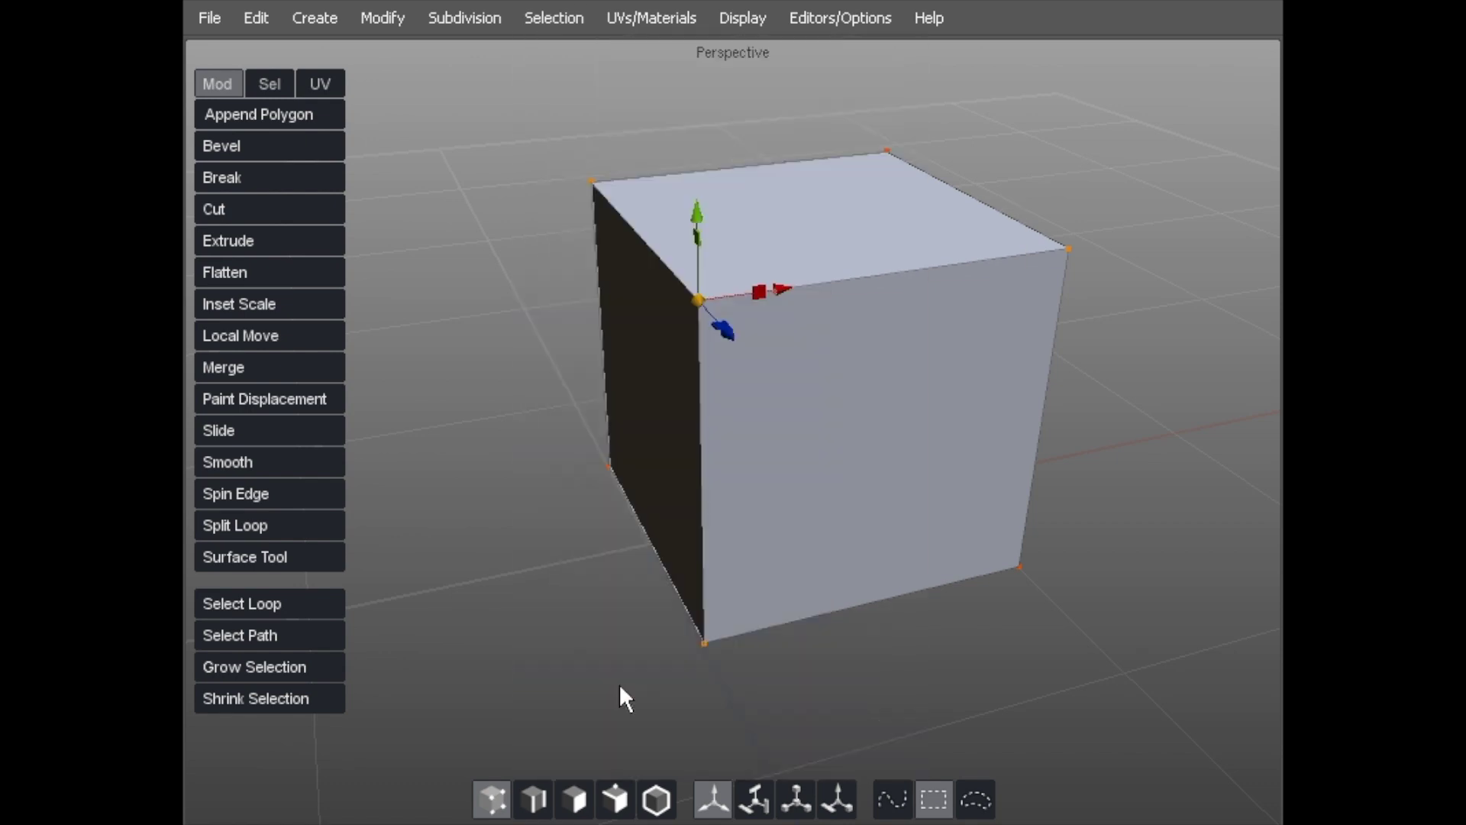
Step: Clear the vertex selection, select the whole cube and examine its pivot position from several angles
{"action": "left_click", "coordinate": [450, 267]}
{"action": "scroll", "coordinate": [761, 342], "scroll_direction": "down", "scroll_amount": 2}
{"action": "key", "text": "space"}
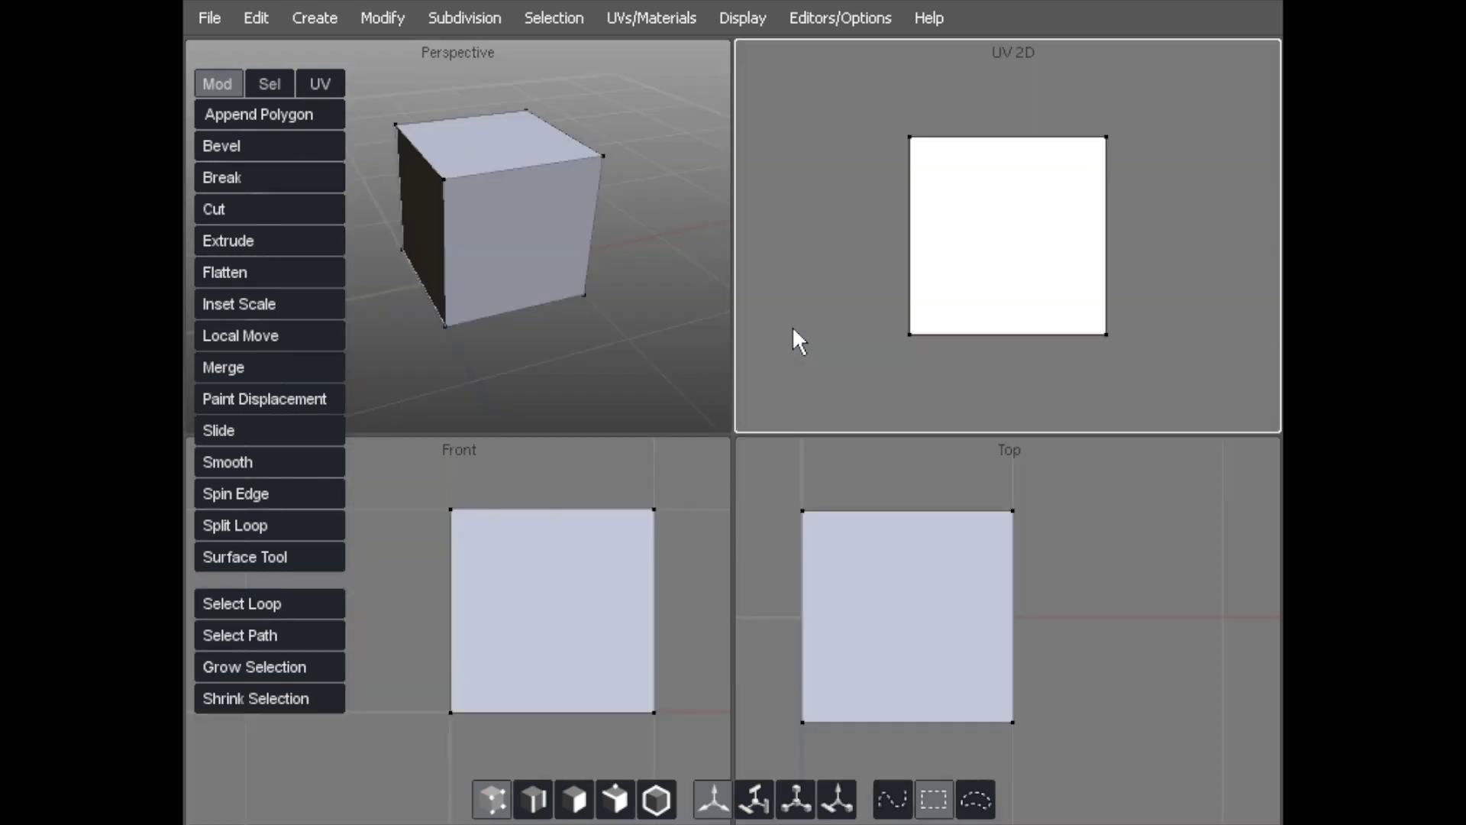
{"action": "key", "text": "space"}
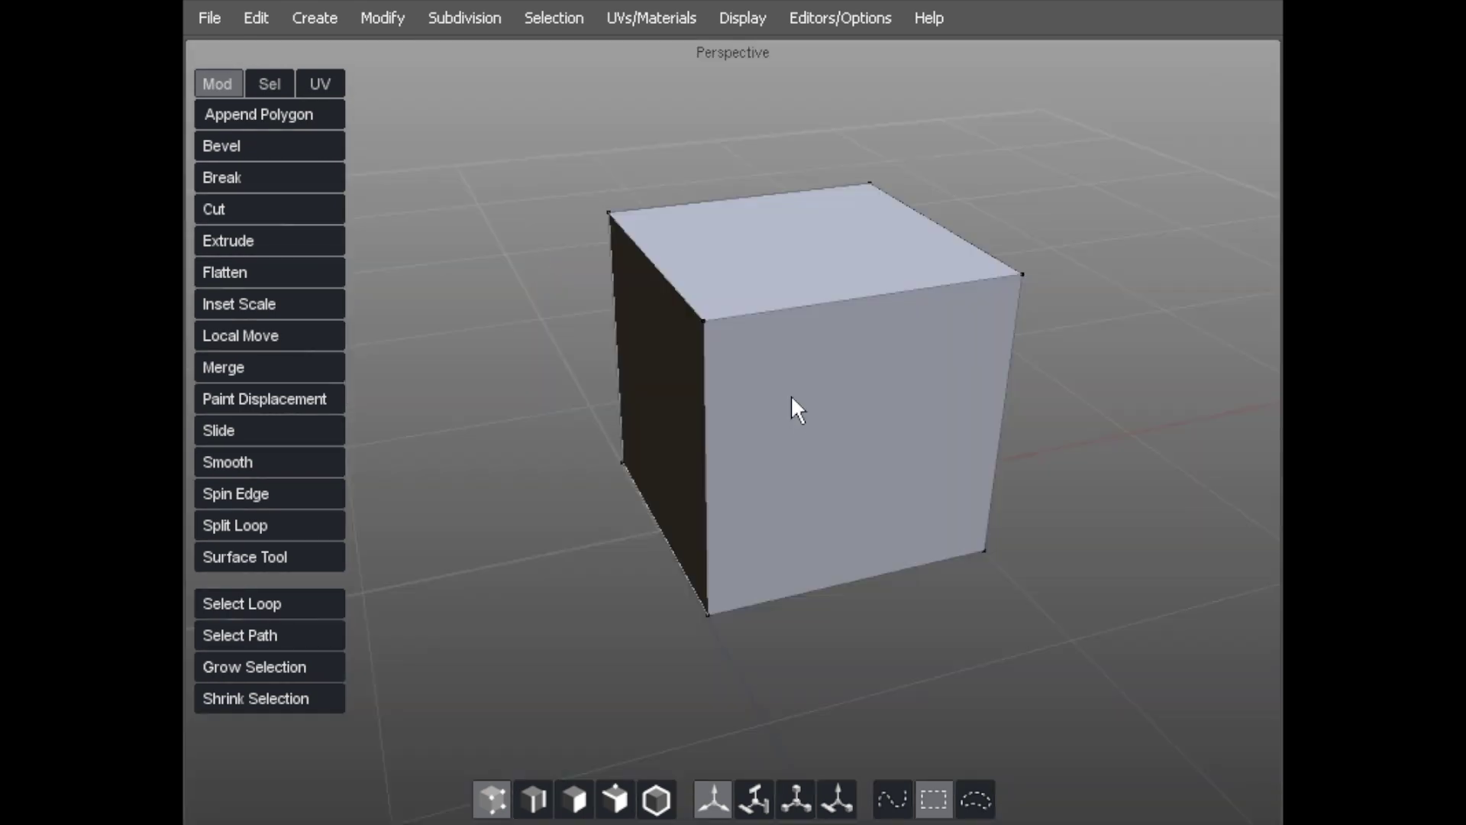
{"action": "left_click", "coordinate": [790, 394]}
{"action": "middle_click_drag", "start_coordinate": [788, 391], "coordinate": [825, 328]}
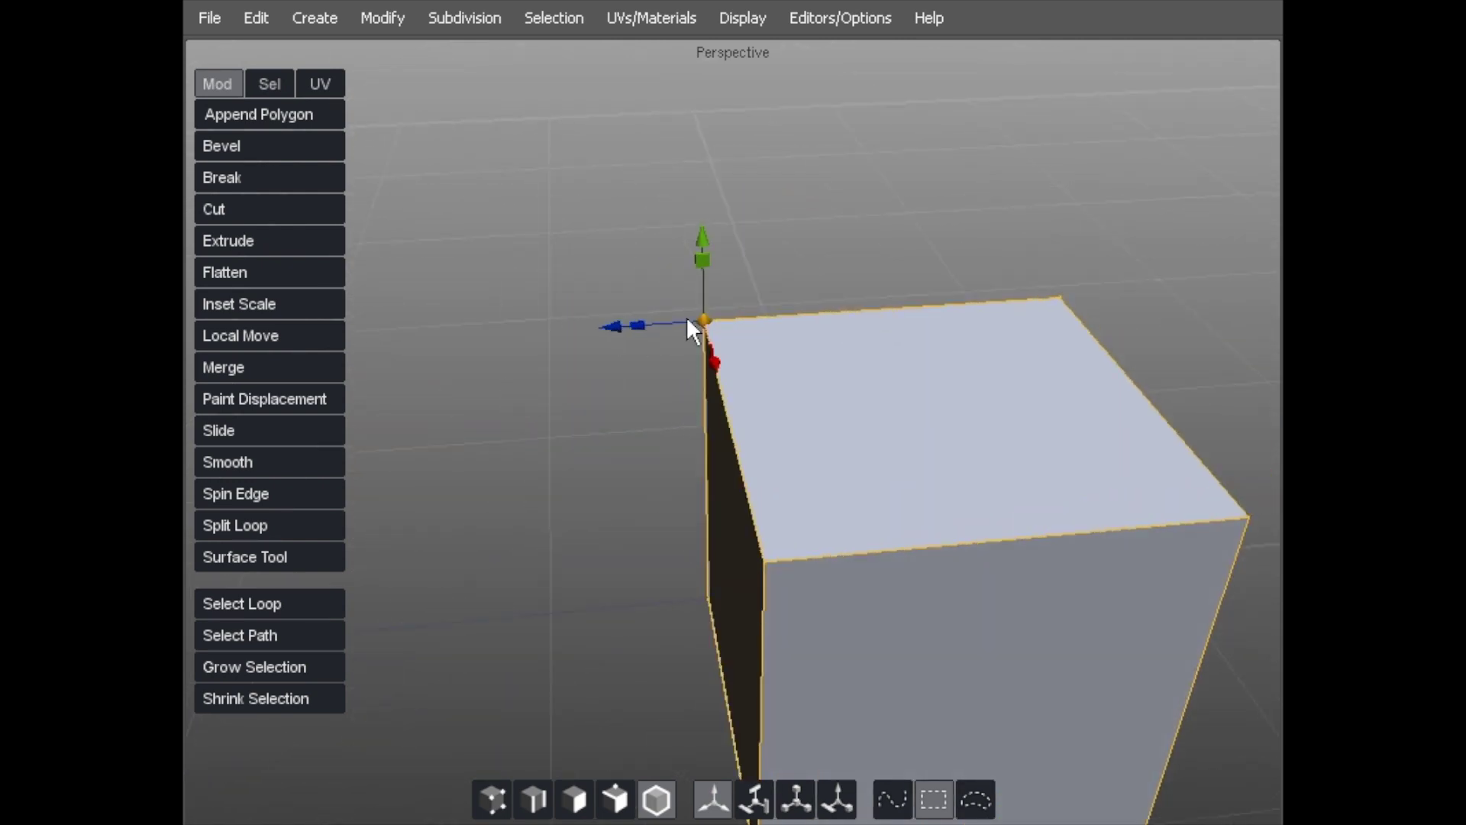
{"action": "middle_click_drag", "start_coordinate": [663, 315], "coordinate": [848, 223]}
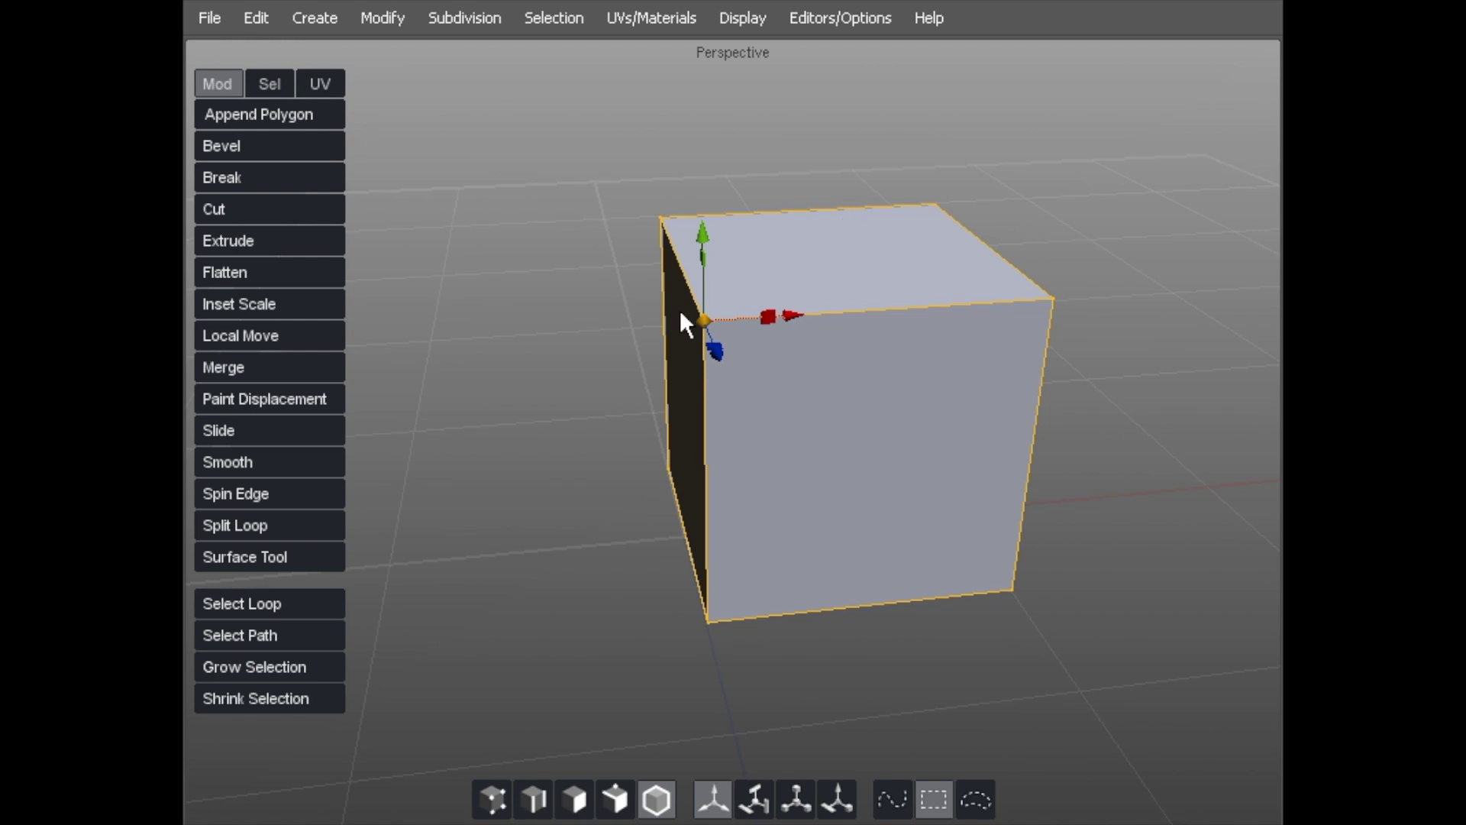
{"action": "middle_click_drag", "start_coordinate": [710, 245], "coordinate": [732, 504]}
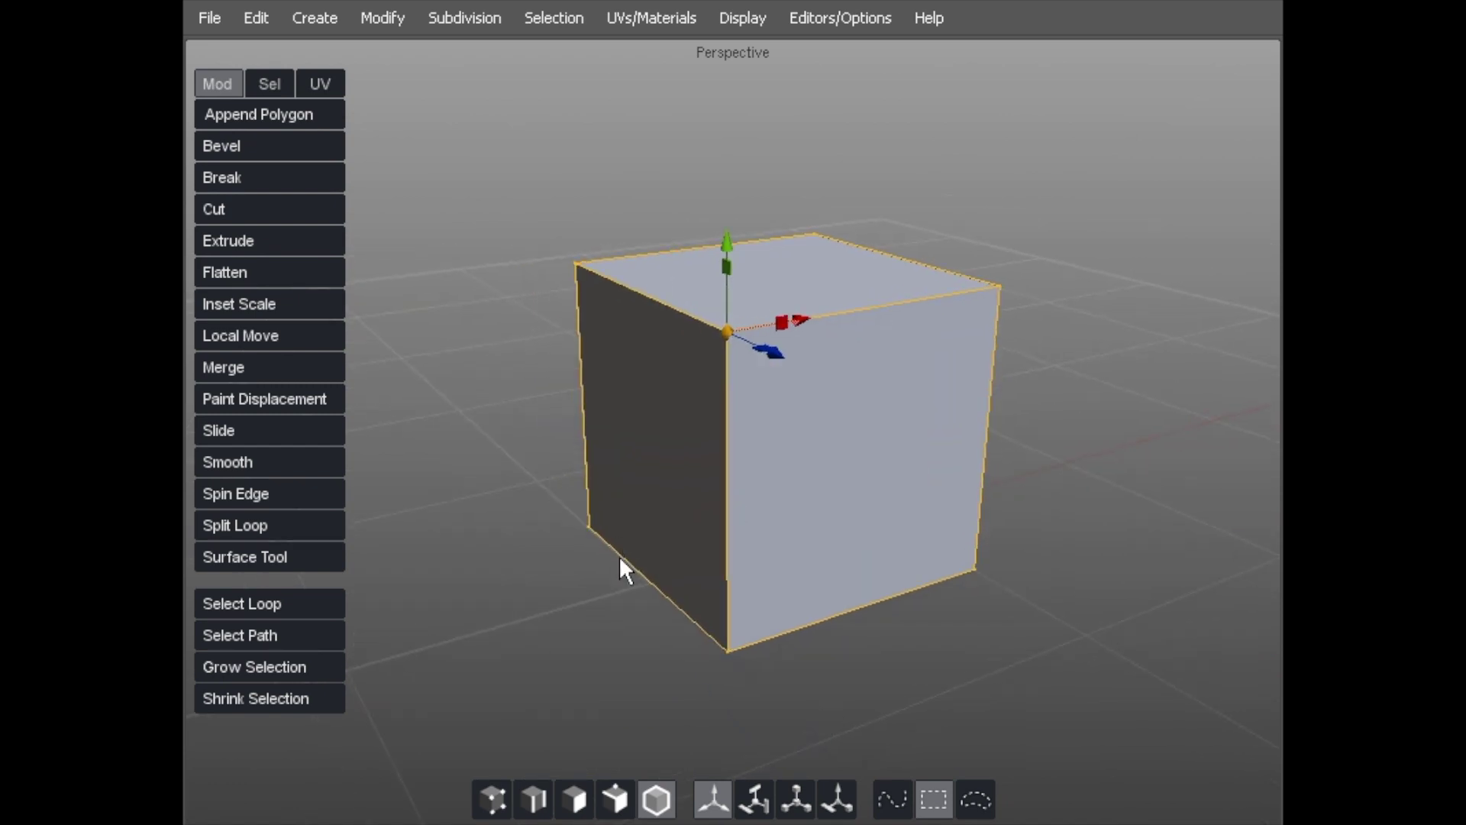
Step: Delete the cube's left side face that lies on the centre plane
{"action": "key", "text": "3"}
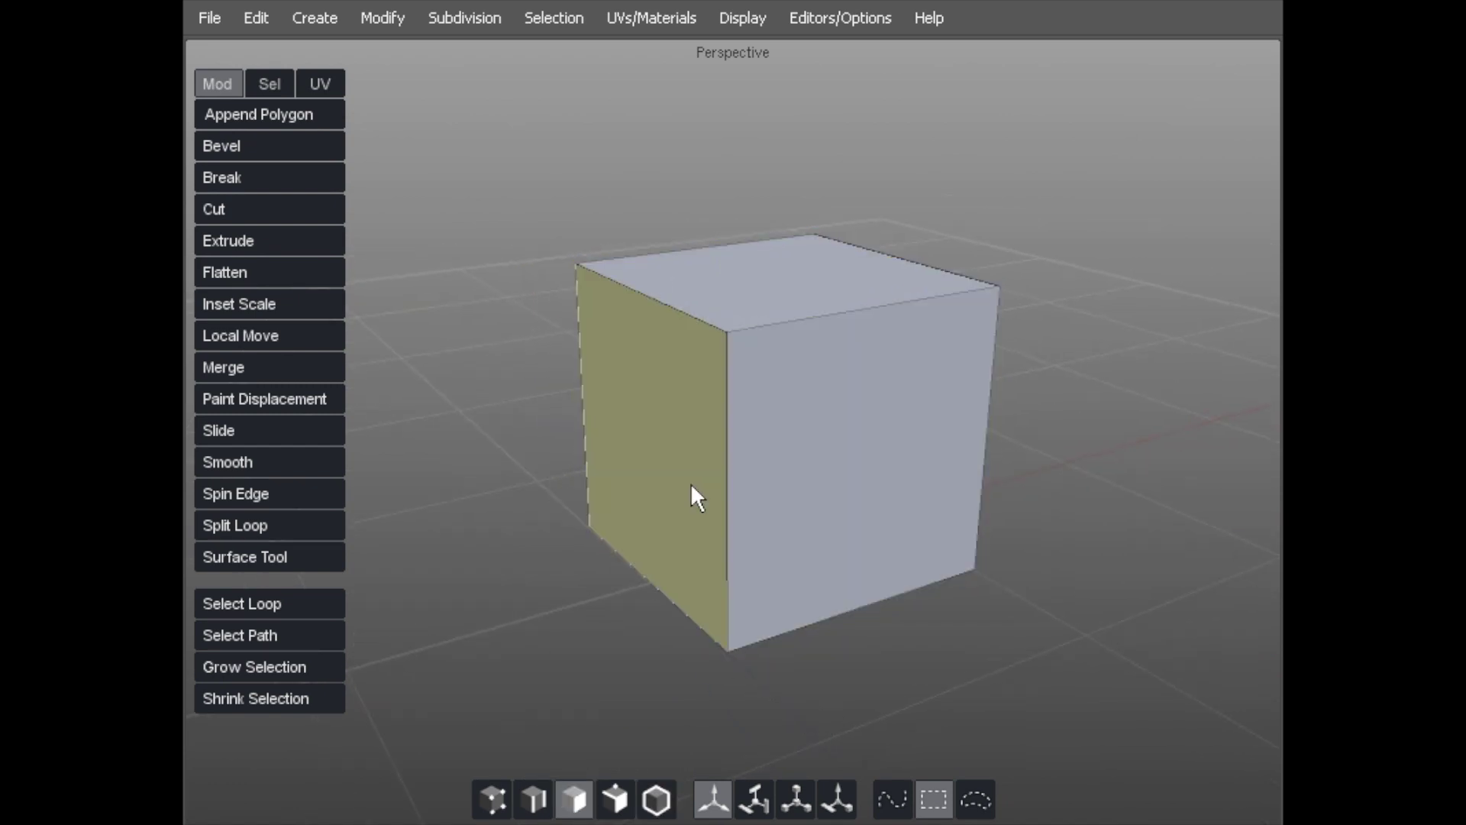
{"action": "left_click", "coordinate": [668, 452]}
{"action": "key", "text": "Delete"}
{"action": "middle_click_drag", "start_coordinate": [793, 405], "coordinate": [622, 338]}
{"action": "scroll", "coordinate": [622, 338], "scroll_direction": "down", "scroll_amount": 3}
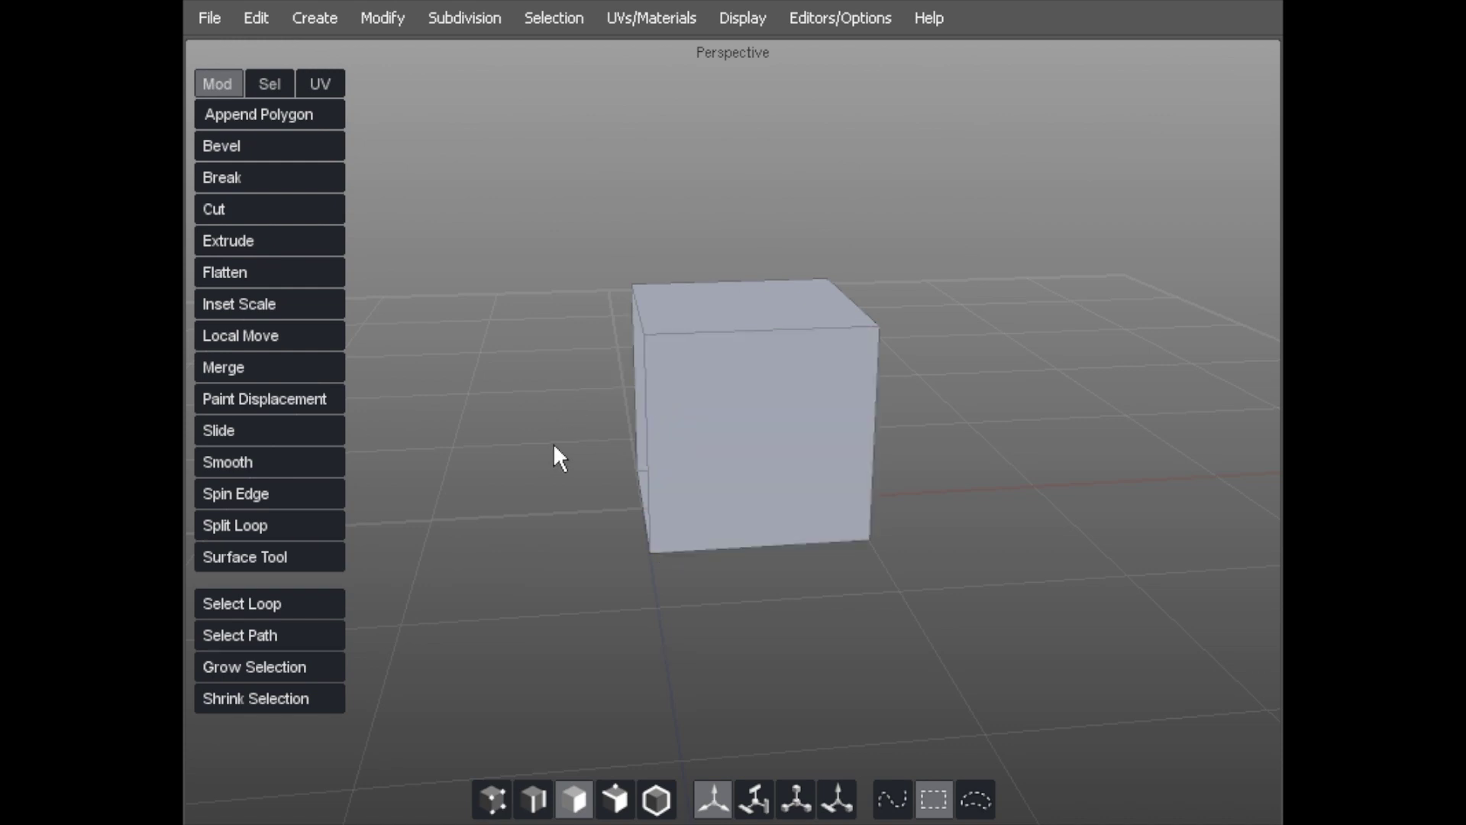
Step: Open the Mirror Geometry options to check the mirror axis, tolerance and symmetry settings
{"action": "middle_click_drag", "start_coordinate": [629, 452], "coordinate": [534, 409], "text": "shift"}
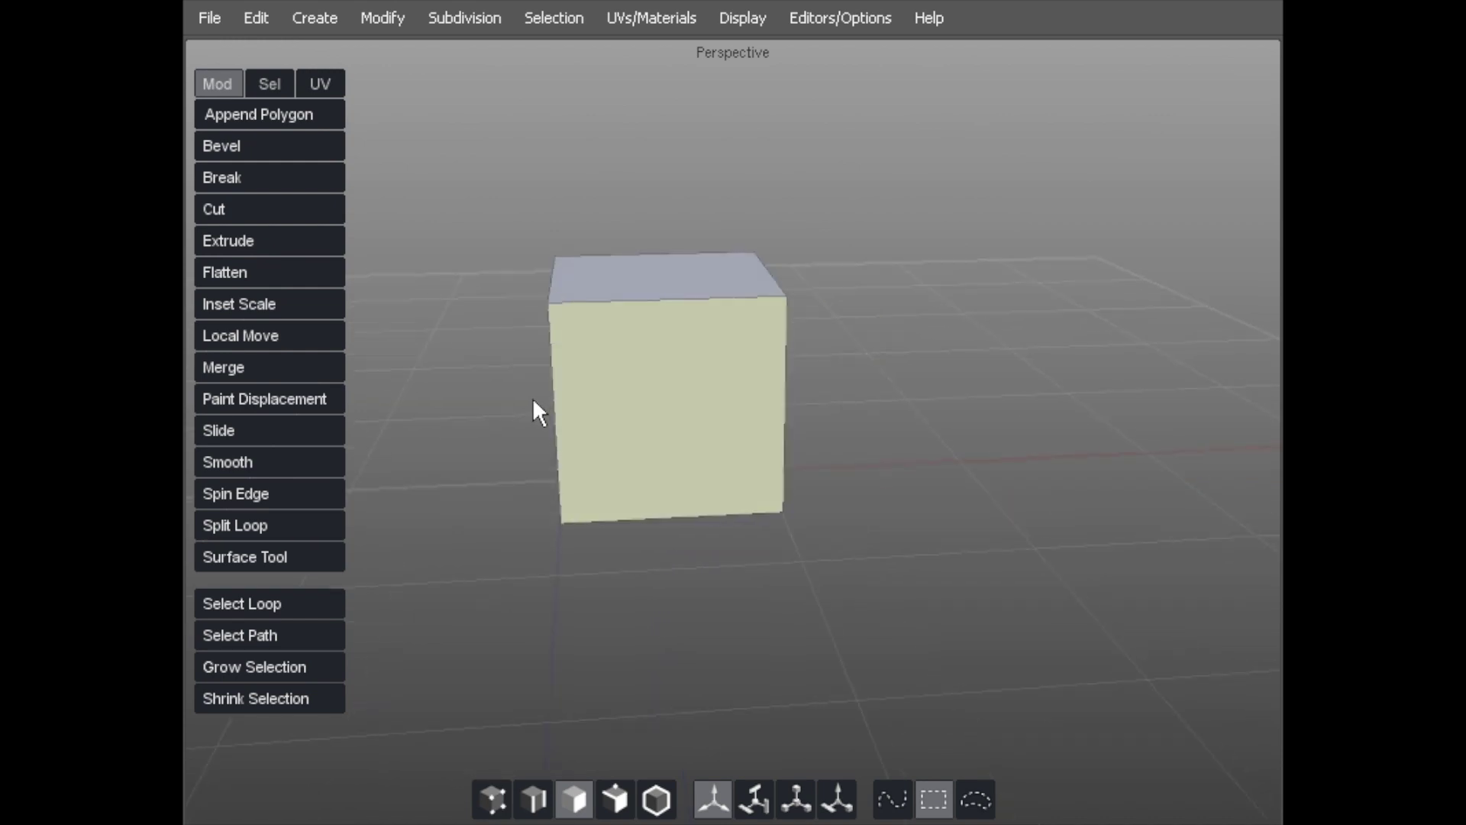
{"action": "left_click", "coordinate": [384, 13]}
{"action": "mouse_move", "coordinate": [416, 405]}
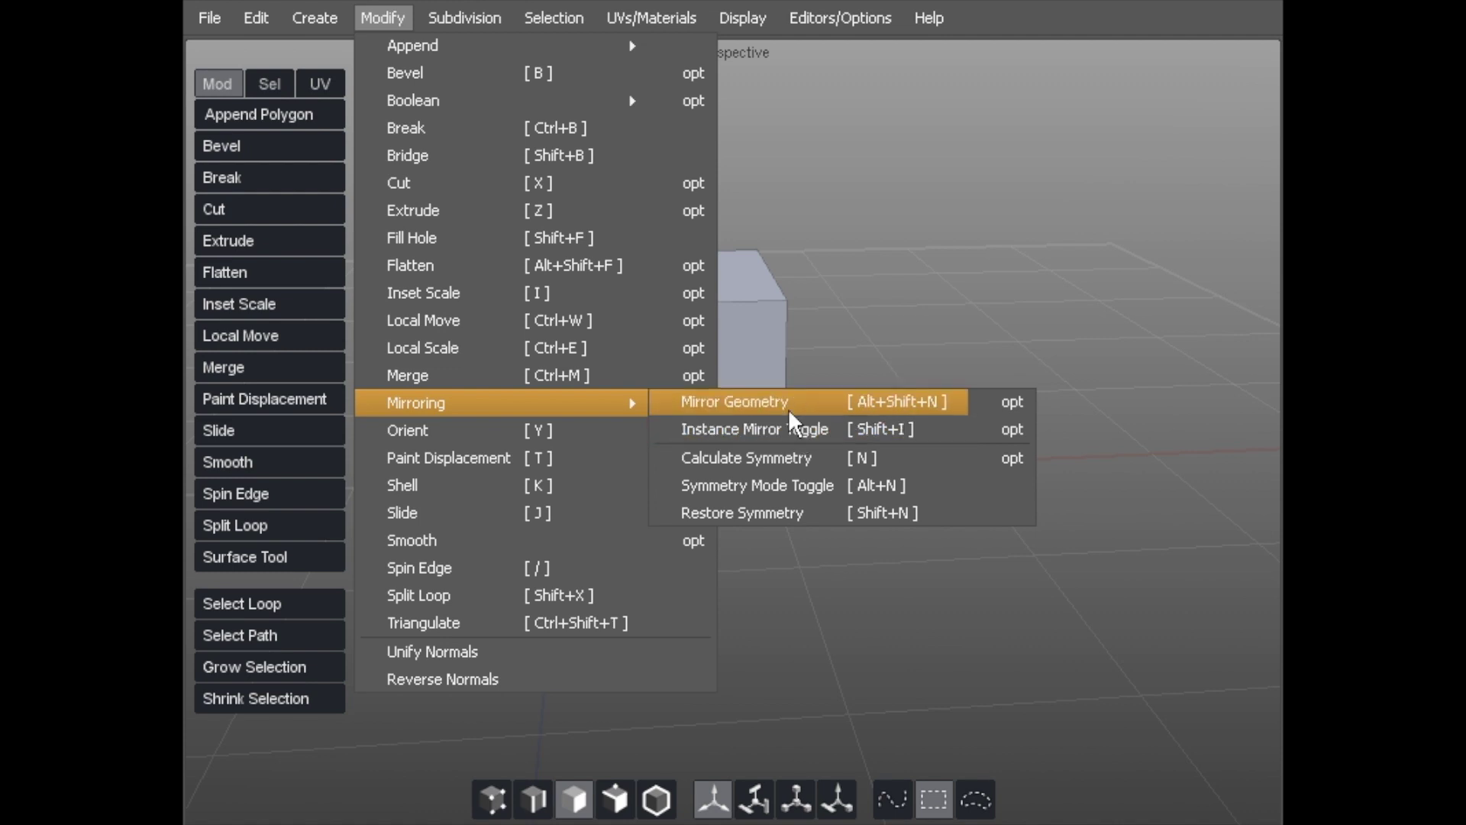
{"action": "left_click", "coordinate": [1020, 413]}
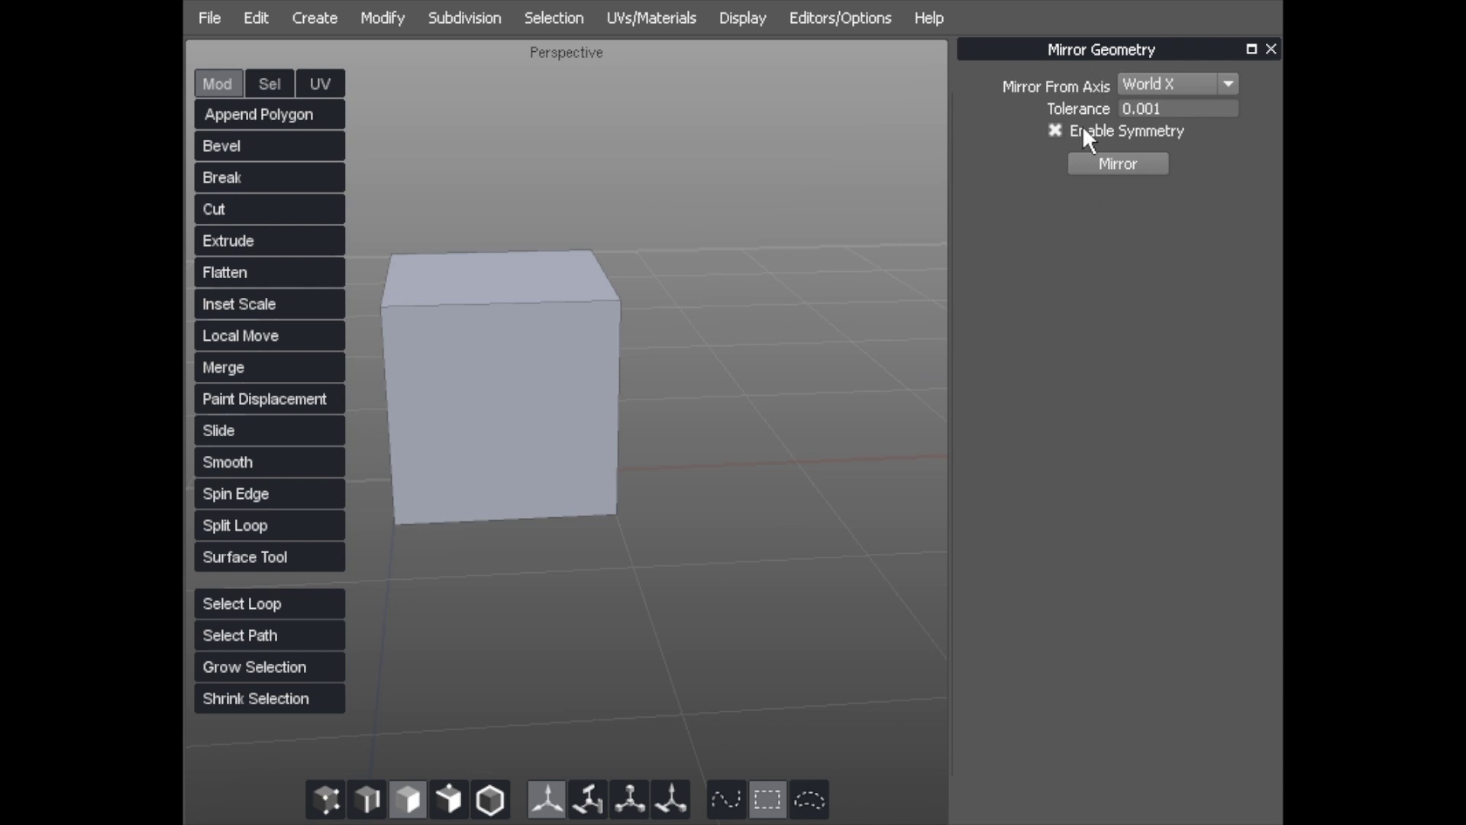
Step: Create an instance mirror of the open cube across the centre plane
{"action": "left_click", "coordinate": [375, 16]}
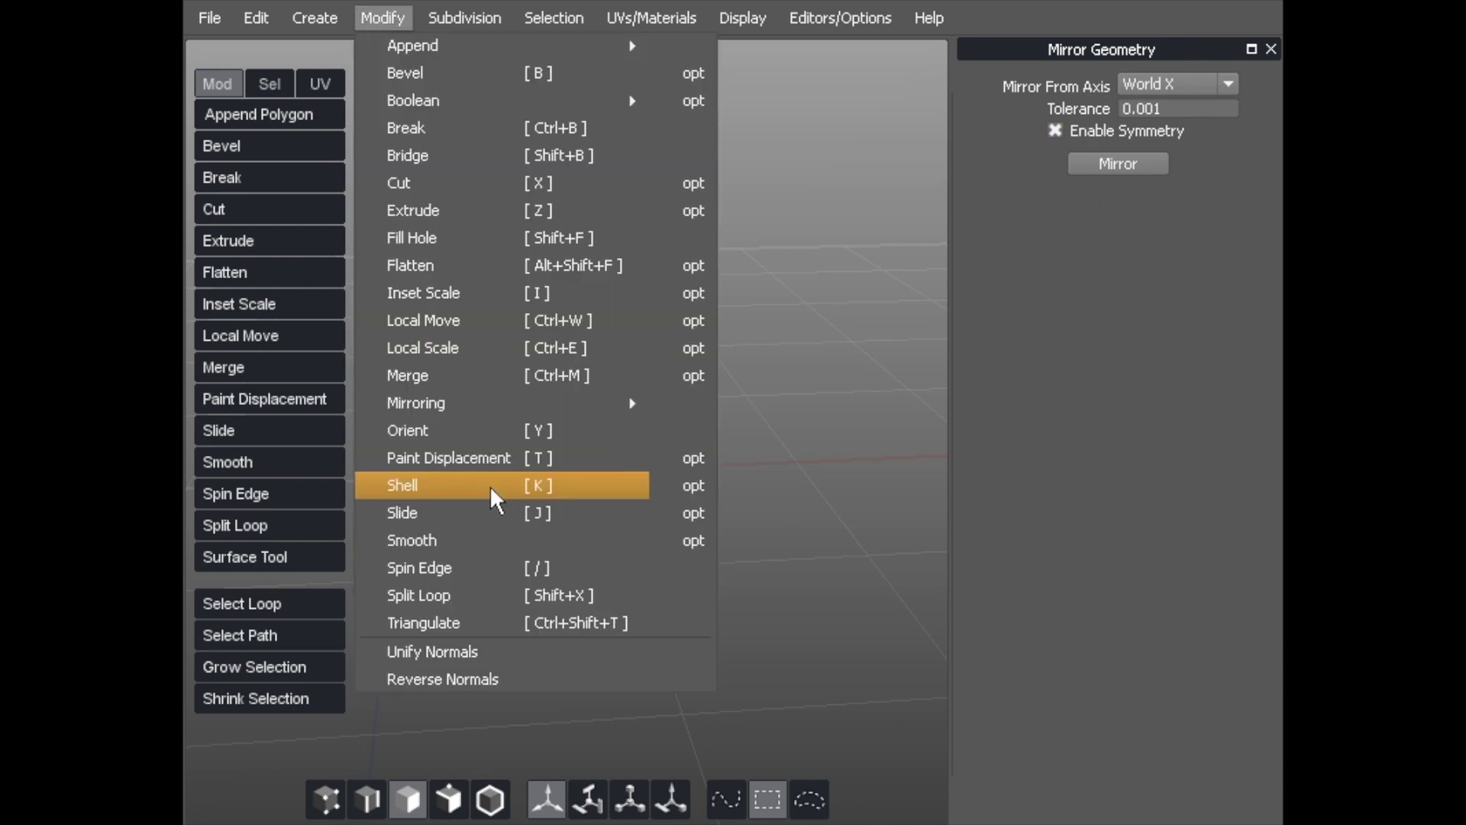
{"action": "mouse_move", "coordinate": [634, 402]}
{"action": "left_click", "coordinate": [703, 428]}
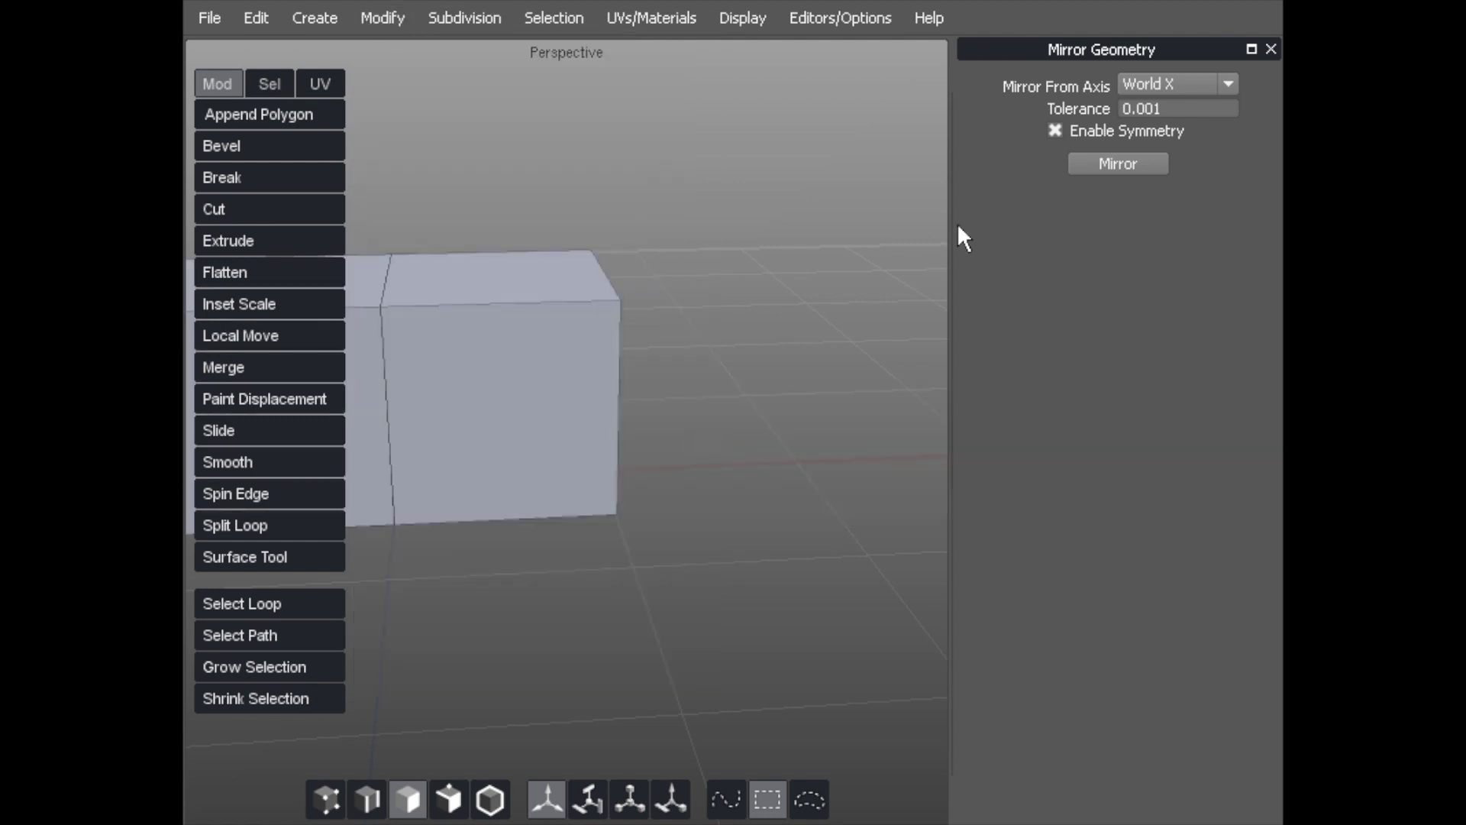
Step: Open the Instance Mirror options and examine both halves of the mirrored cube from above
{"action": "left_click", "coordinate": [382, 17]}
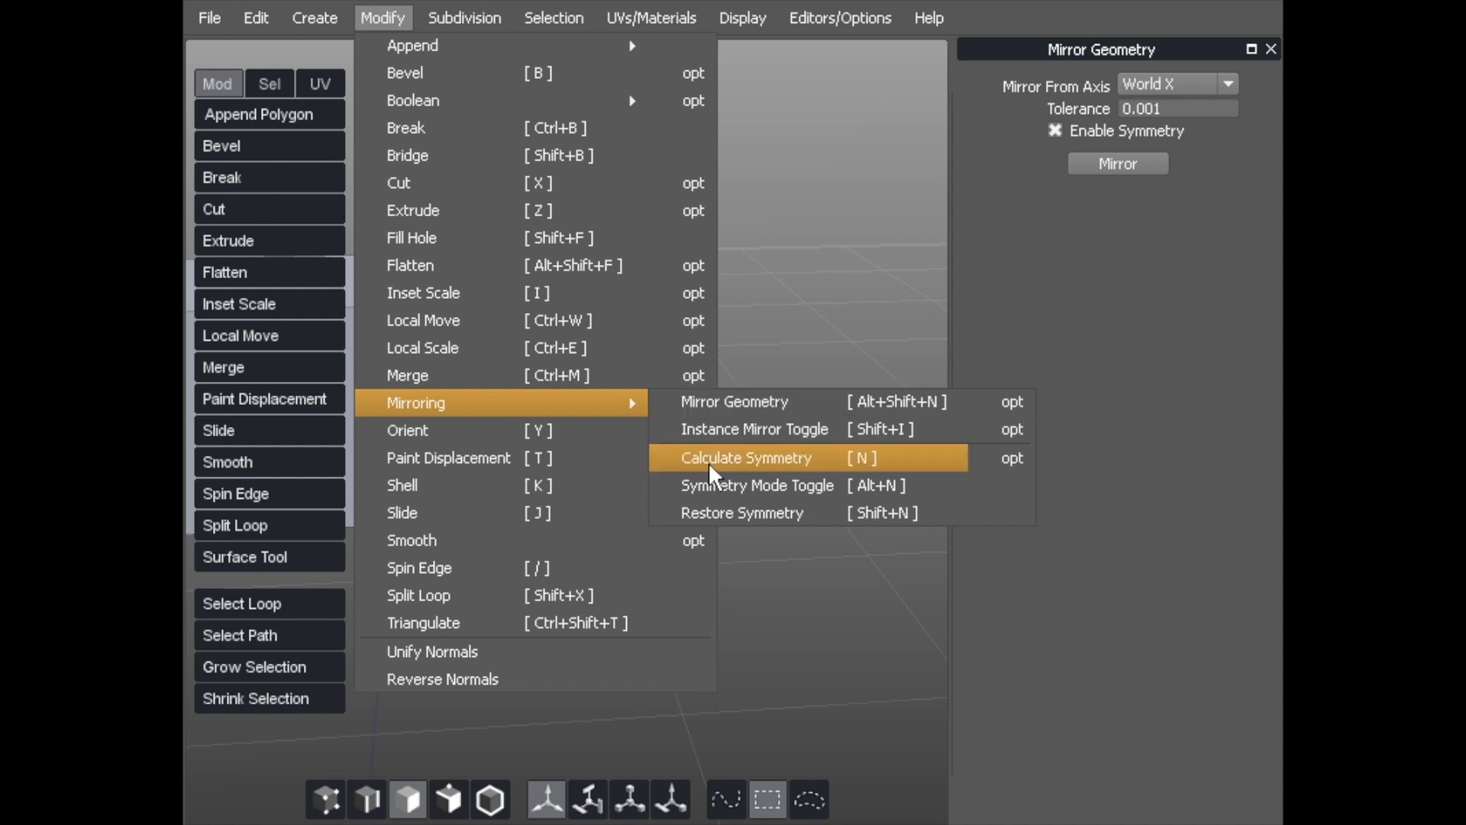
{"action": "left_click", "coordinate": [1005, 428]}
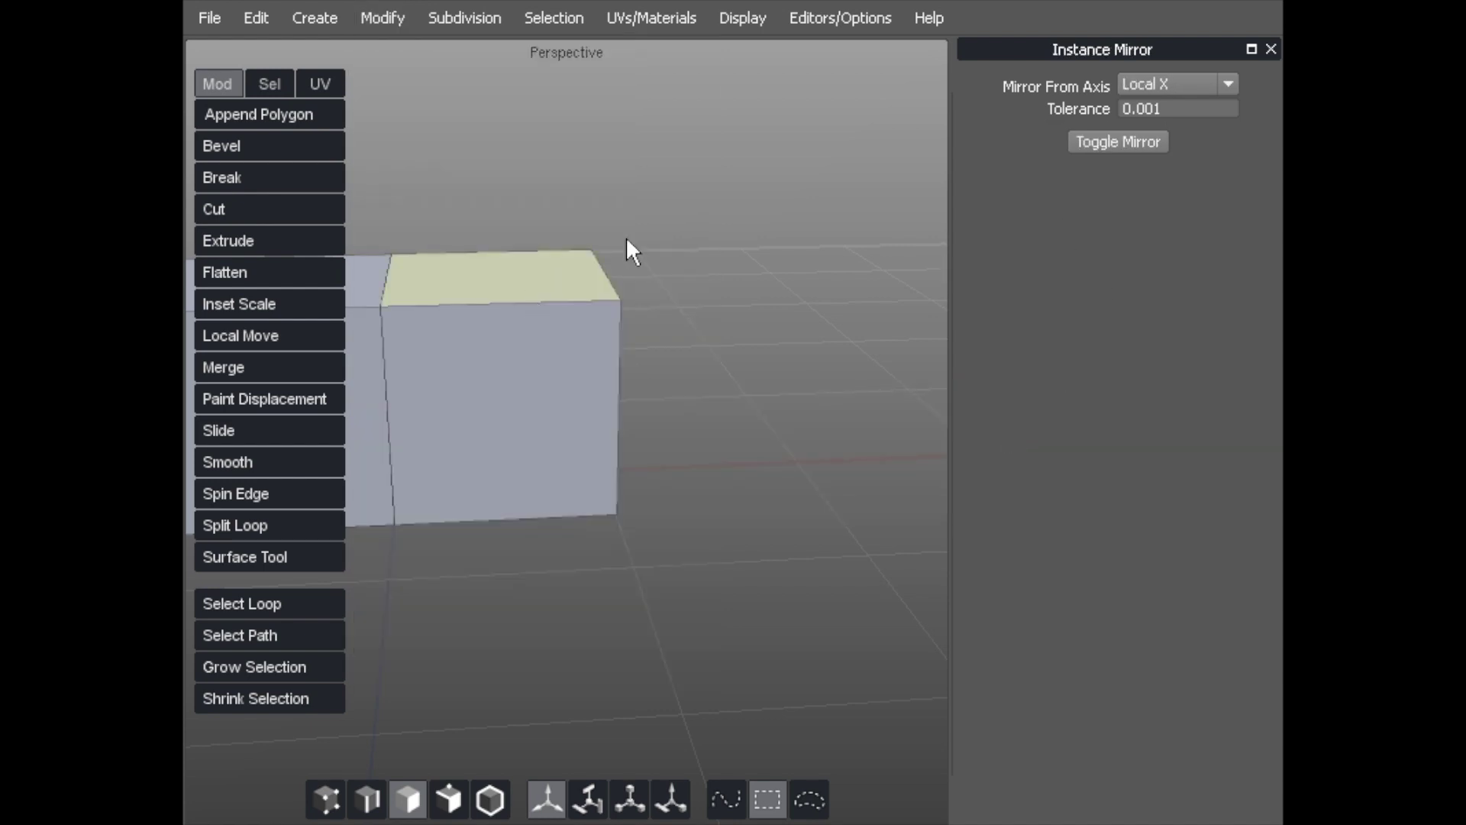
{"action": "scroll", "coordinate": [631, 214], "scroll_direction": "down", "scroll_amount": 1}
{"action": "middle_click_drag", "start_coordinate": [631, 214], "coordinate": [763, 190], "text": "alt"}
{"action": "left_click_drag", "start_coordinate": [762, 189], "coordinate": [658, 227], "text": "alt"}
{"action": "middle_click_drag", "start_coordinate": [658, 227], "coordinate": [713, 294], "text": "alt"}
{"action": "left_click", "coordinate": [1107, 141]}
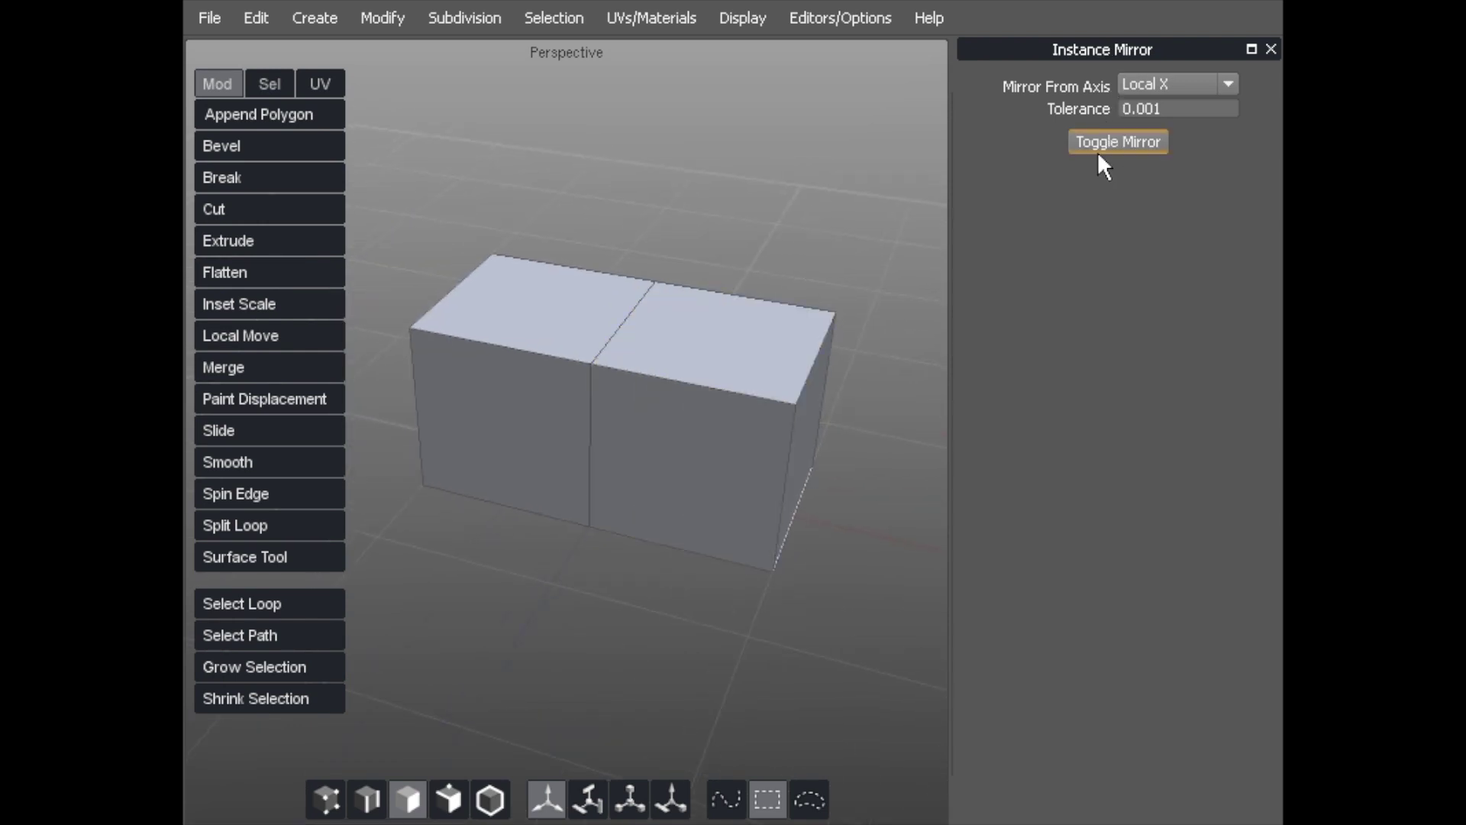
Step: Select the original cube's top face, toggle the instance mirror off to inspect the open inner side, and toggle it back on
{"action": "left_click", "coordinate": [703, 369]}
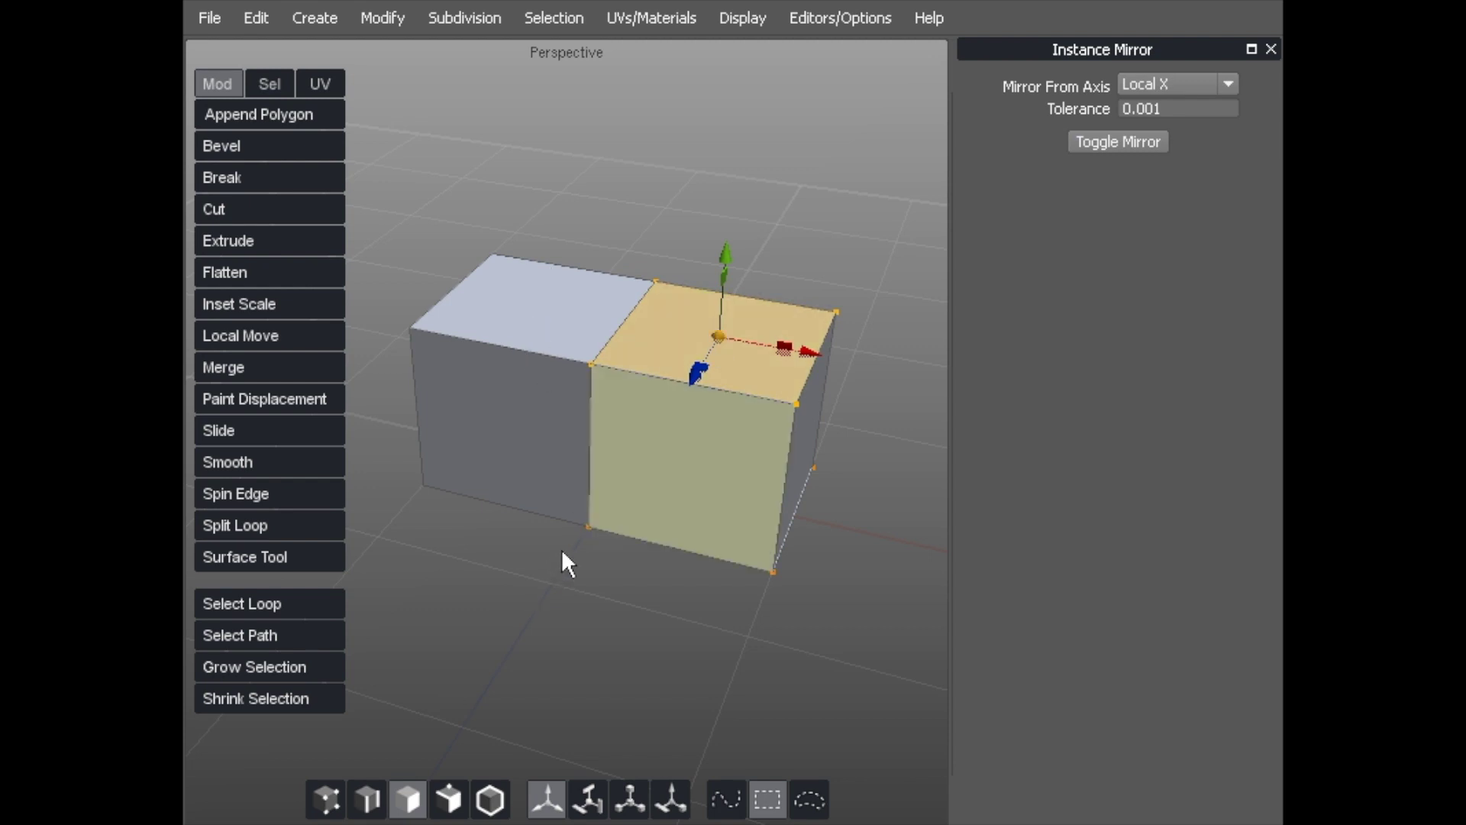
{"action": "left_click", "coordinate": [1115, 142]}
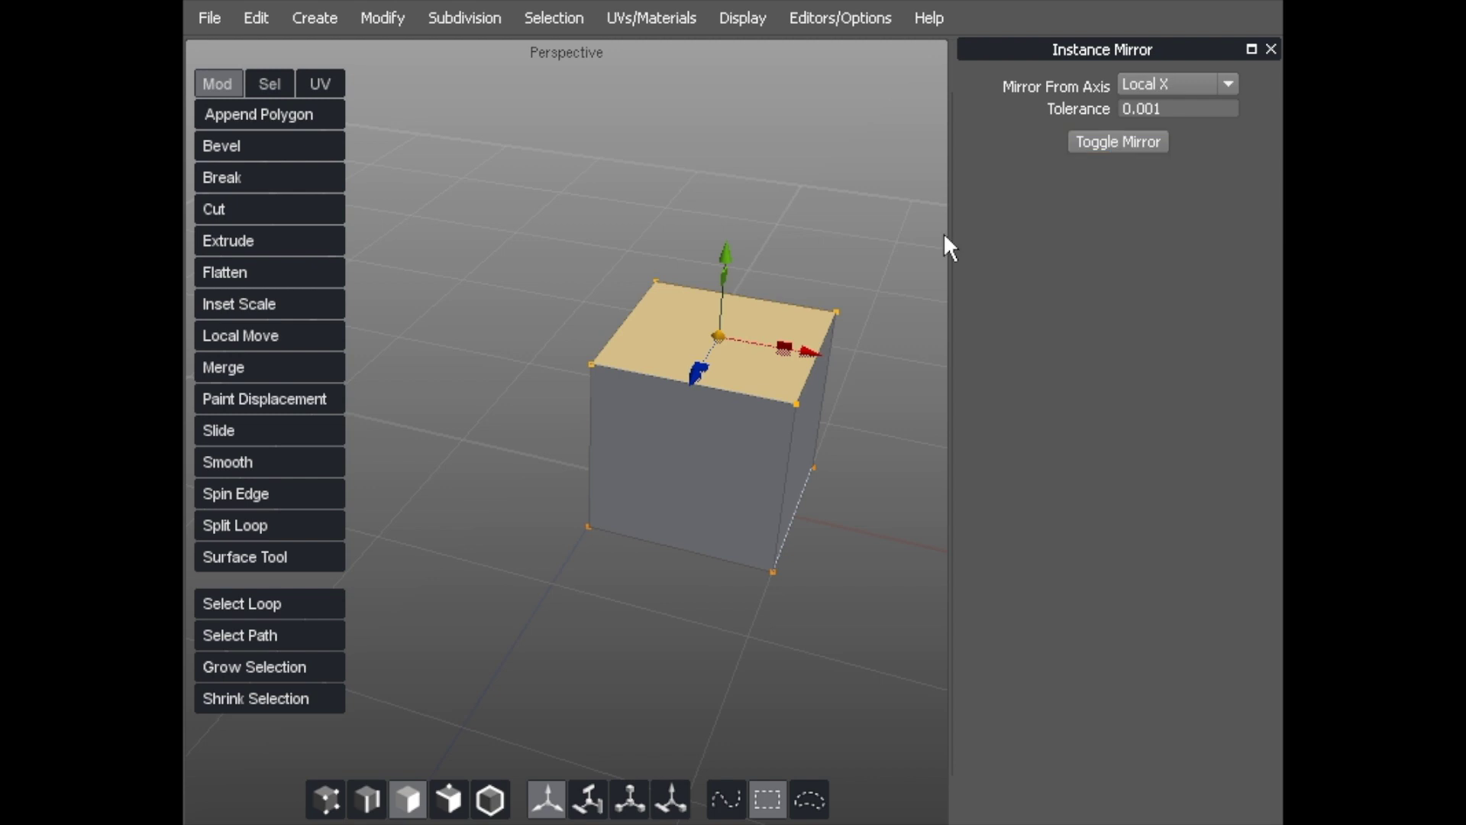
{"action": "middle_click_drag", "start_coordinate": [611, 281], "coordinate": [718, 182]}
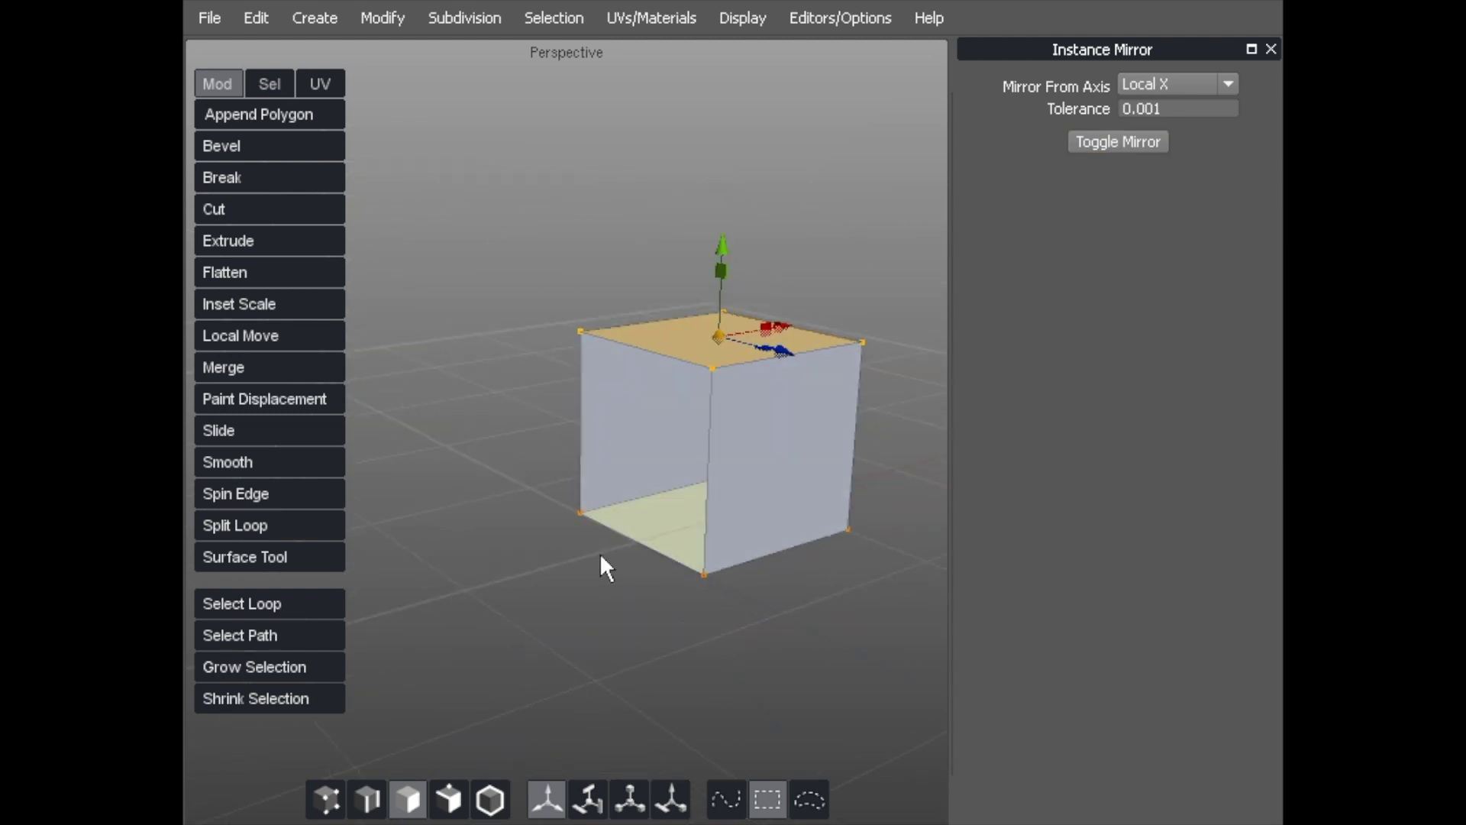
{"action": "left_click", "coordinate": [1101, 143]}
{"action": "middle_click_drag", "start_coordinate": [716, 400], "coordinate": [504, 289]}
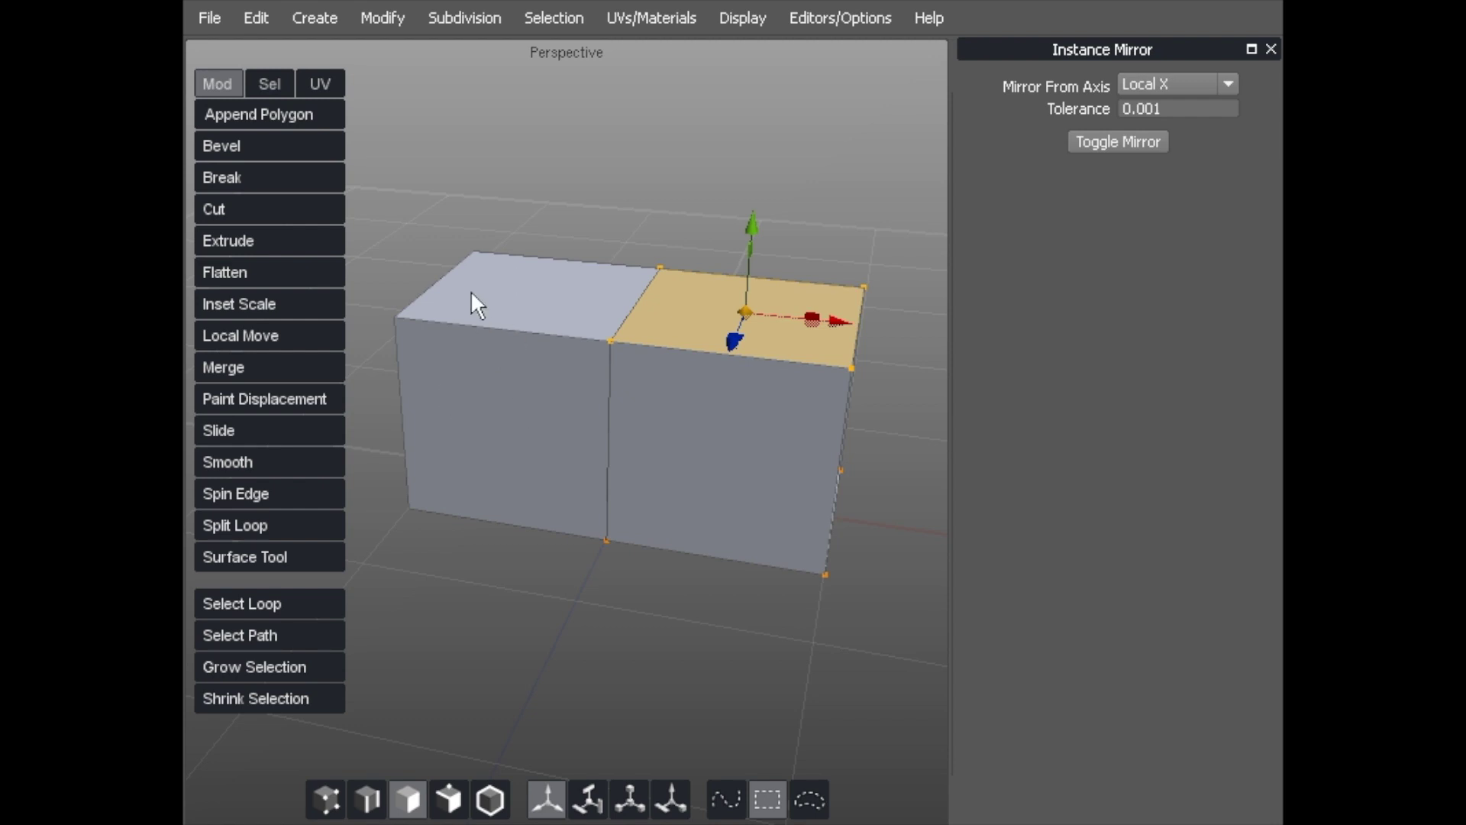
Step: Select the front face and the top face of the original half in turn to test which side is editable
{"action": "scroll", "coordinate": [492, 339], "scroll_direction": "up", "scroll_amount": 1}
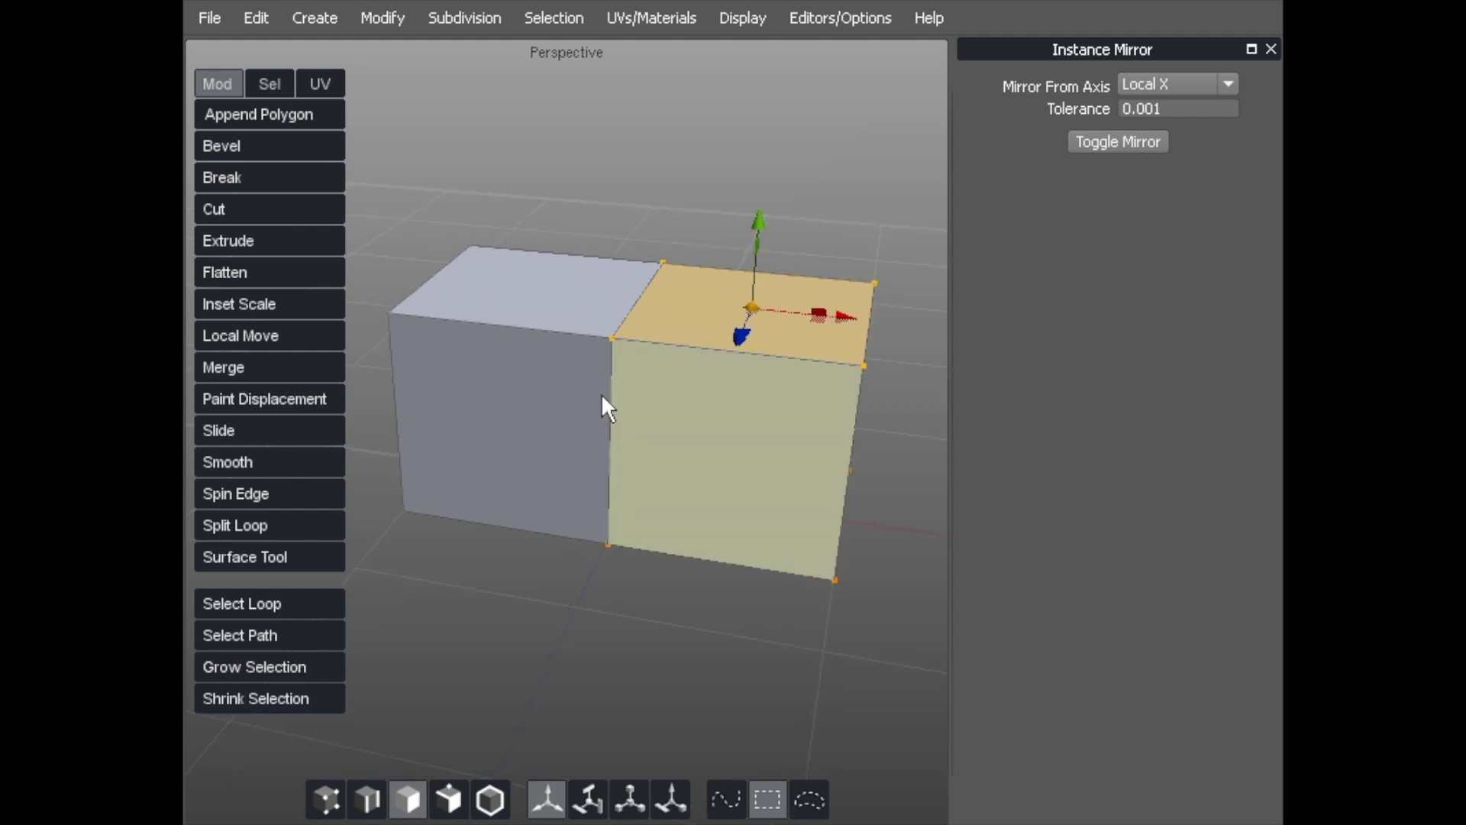
{"action": "left_click", "coordinate": [704, 413]}
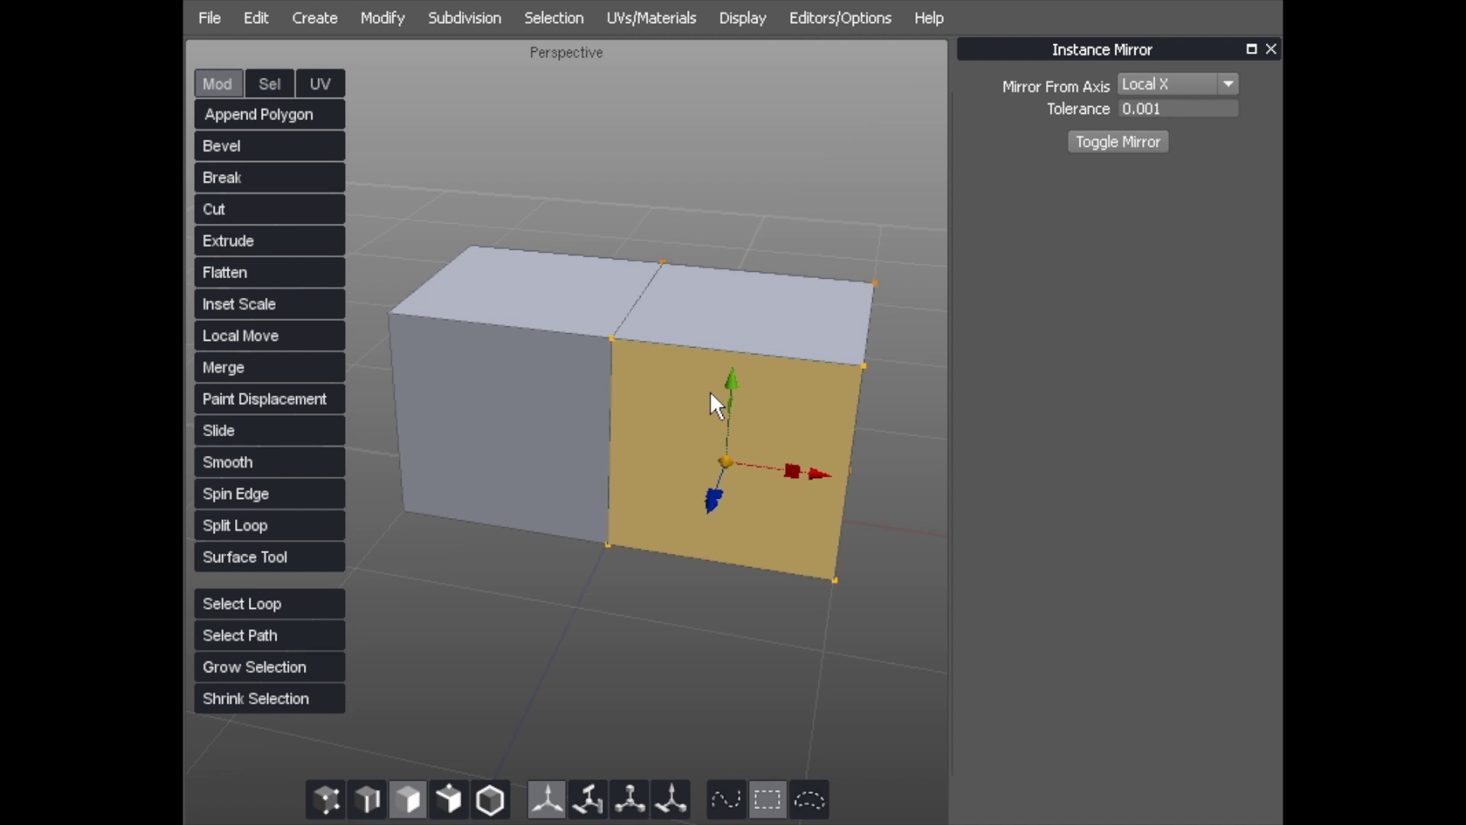
{"action": "mouse_move", "coordinate": [682, 307]}
{"action": "middle_mouse_down"}
{"action": "mouse_move", "coordinate": [498, 367]}
{"action": "mouse_move", "coordinate": [706, 321]}
{"action": "middle_mouse_up"}
{"action": "left_click", "coordinate": [705, 320]}
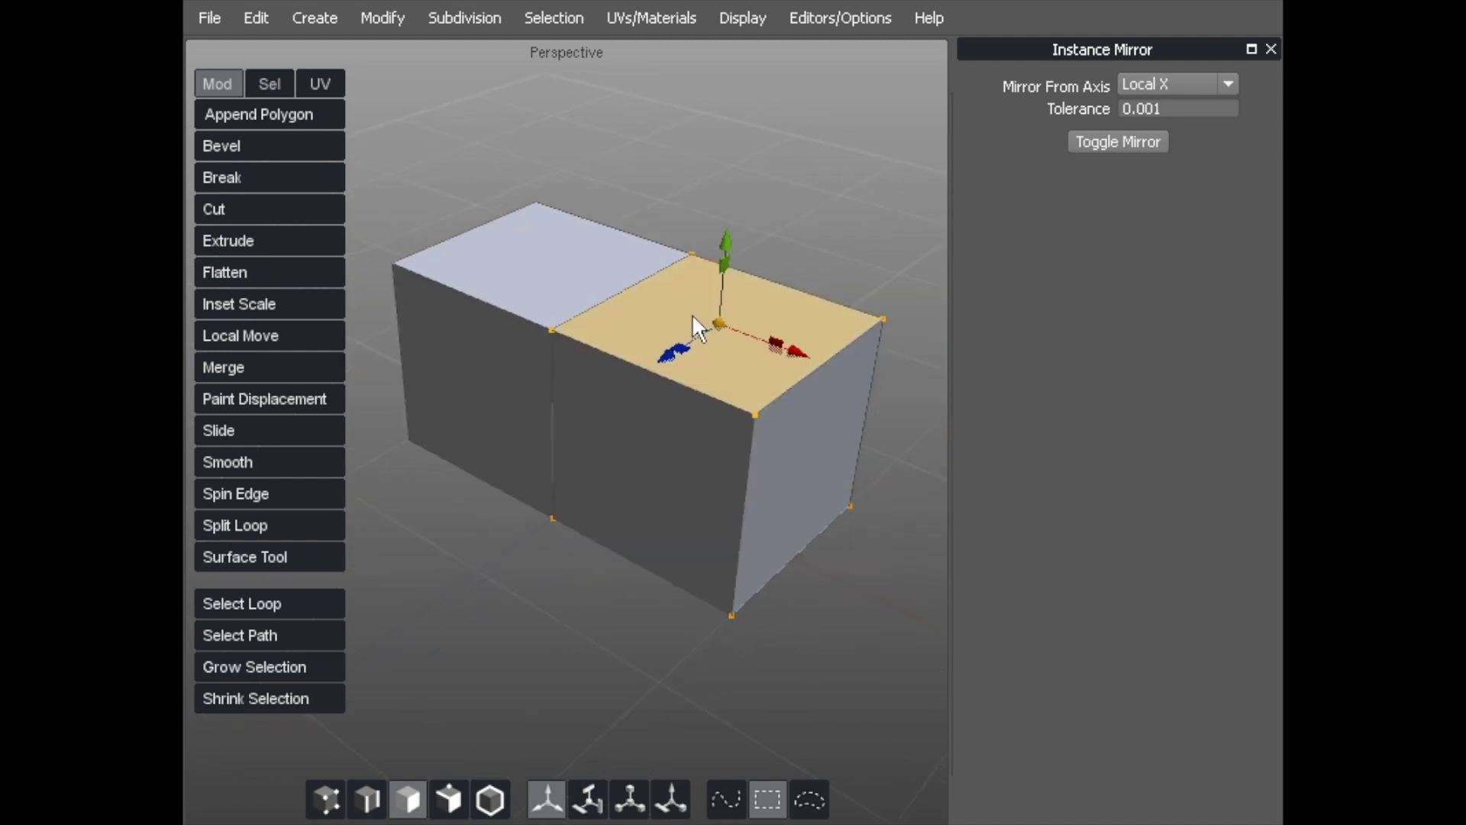
{"action": "left_click", "coordinate": [726, 363]}
{"action": "left_click", "coordinate": [718, 365]}
Step: Test edge and face selection on the original half, then clear the selection
{"action": "key", "text": "2"}
{"action": "key", "text": "3"}
{"action": "left_click", "coordinate": [710, 390]}
{"action": "key", "text": "2"}
{"action": "left_click", "coordinate": [795, 382]}
{"action": "left_click", "coordinate": [789, 290]}
{"action": "left_click", "coordinate": [817, 268]}
{"action": "left_click", "coordinate": [716, 404]}
{"action": "left_click", "coordinate": [670, 466]}
Step: In vertex mode, pull the original half's outer top front vertex slightly outward and turn off Soft Selection
{"action": "key", "text": "1"}
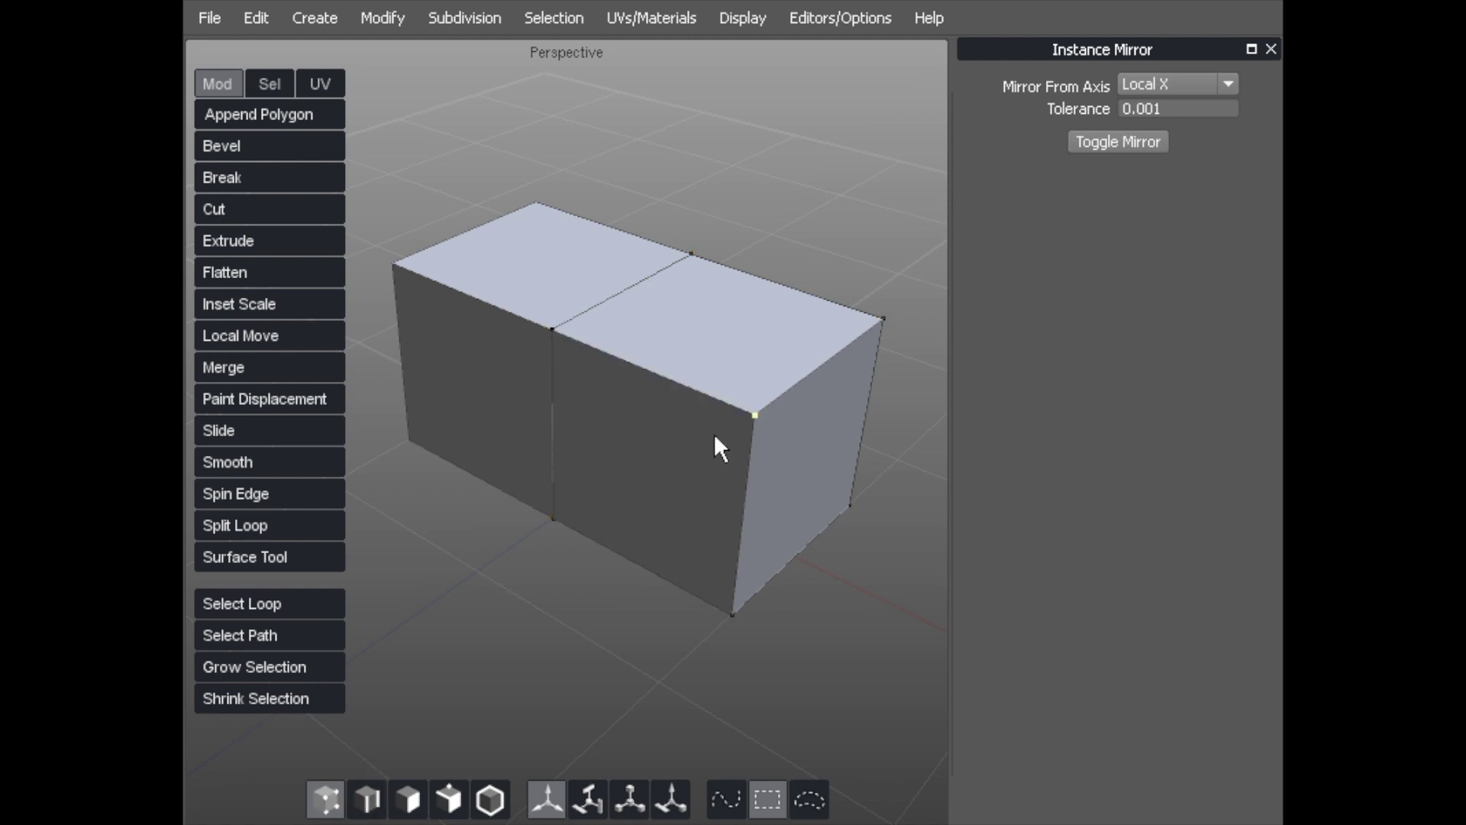
{"action": "mouse_move", "coordinate": [749, 416]}
{"action": "left_mouse_down"}
{"action": "mouse_move", "coordinate": [737, 410]}
{"action": "mouse_move", "coordinate": [781, 429]}
{"action": "mouse_move", "coordinate": [768, 423]}
{"action": "left_mouse_up"}
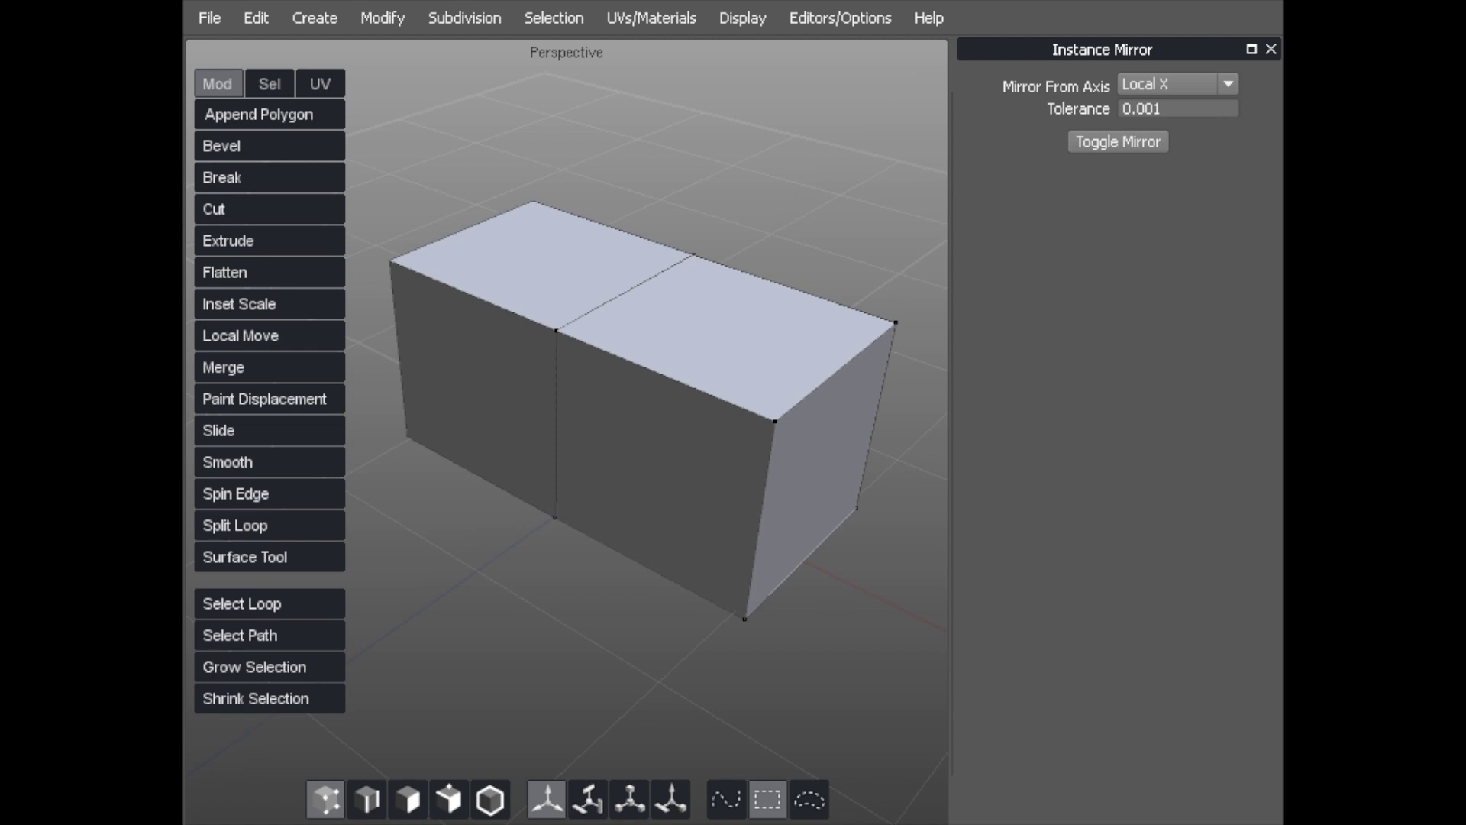
{"action": "left_click", "coordinate": [269, 84]}
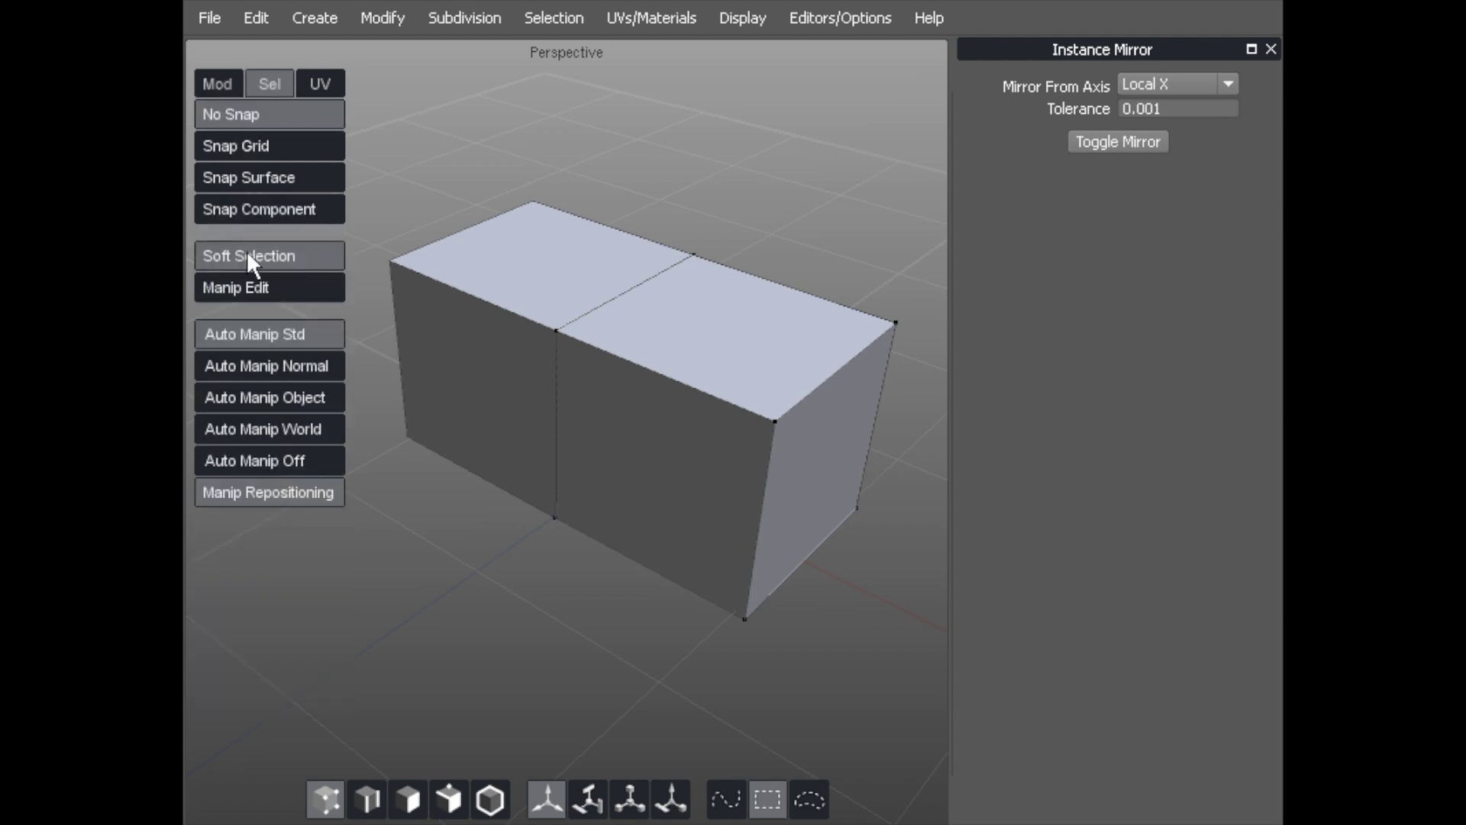
Step: Widen the viewport and move the original half's outer top front vertex inward without soft selection
{"action": "left_click_drag", "start_coordinate": [674, 396], "coordinate": [657, 288], "text": "alt"}
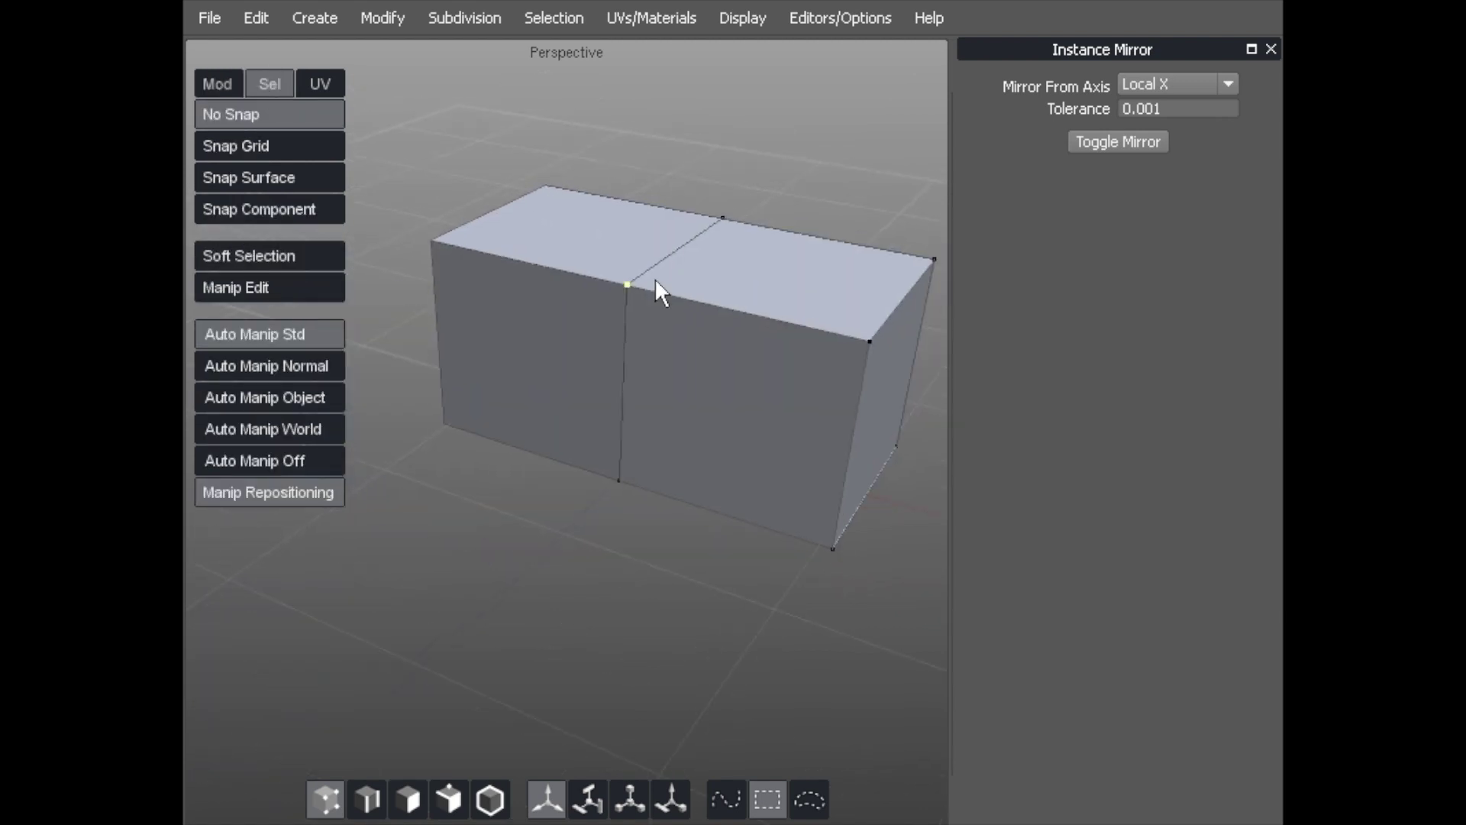
{"action": "middle_click_drag", "start_coordinate": [655, 280], "coordinate": [630, 277], "text": "alt"}
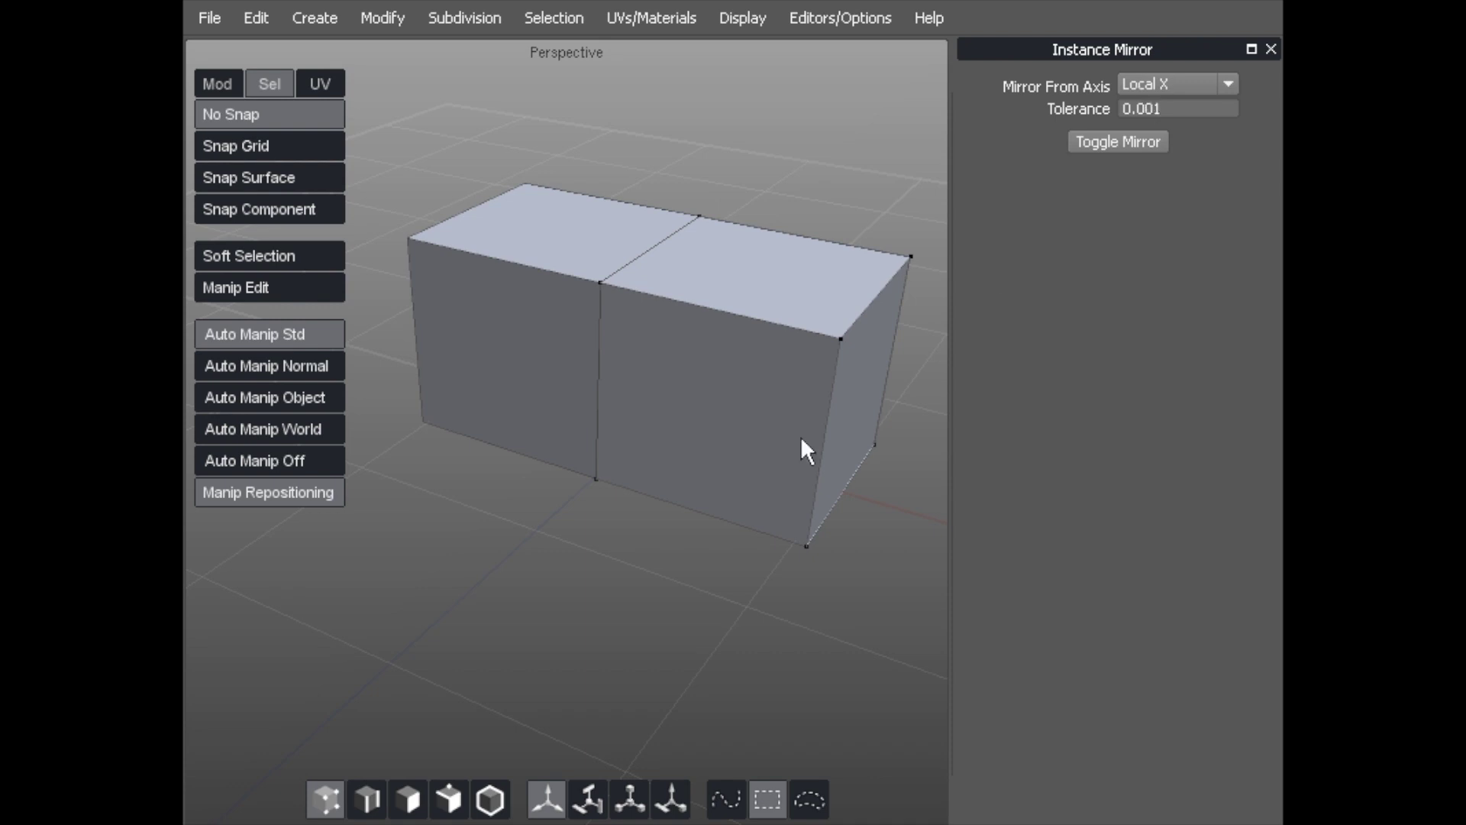
{"action": "left_click_drag", "start_coordinate": [951, 321], "coordinate": [1061, 319]}
{"action": "right_click_drag", "start_coordinate": [771, 364], "coordinate": [759, 329], "text": "alt"}
{"action": "middle_click_drag", "start_coordinate": [704, 312], "coordinate": [690, 337], "text": "alt"}
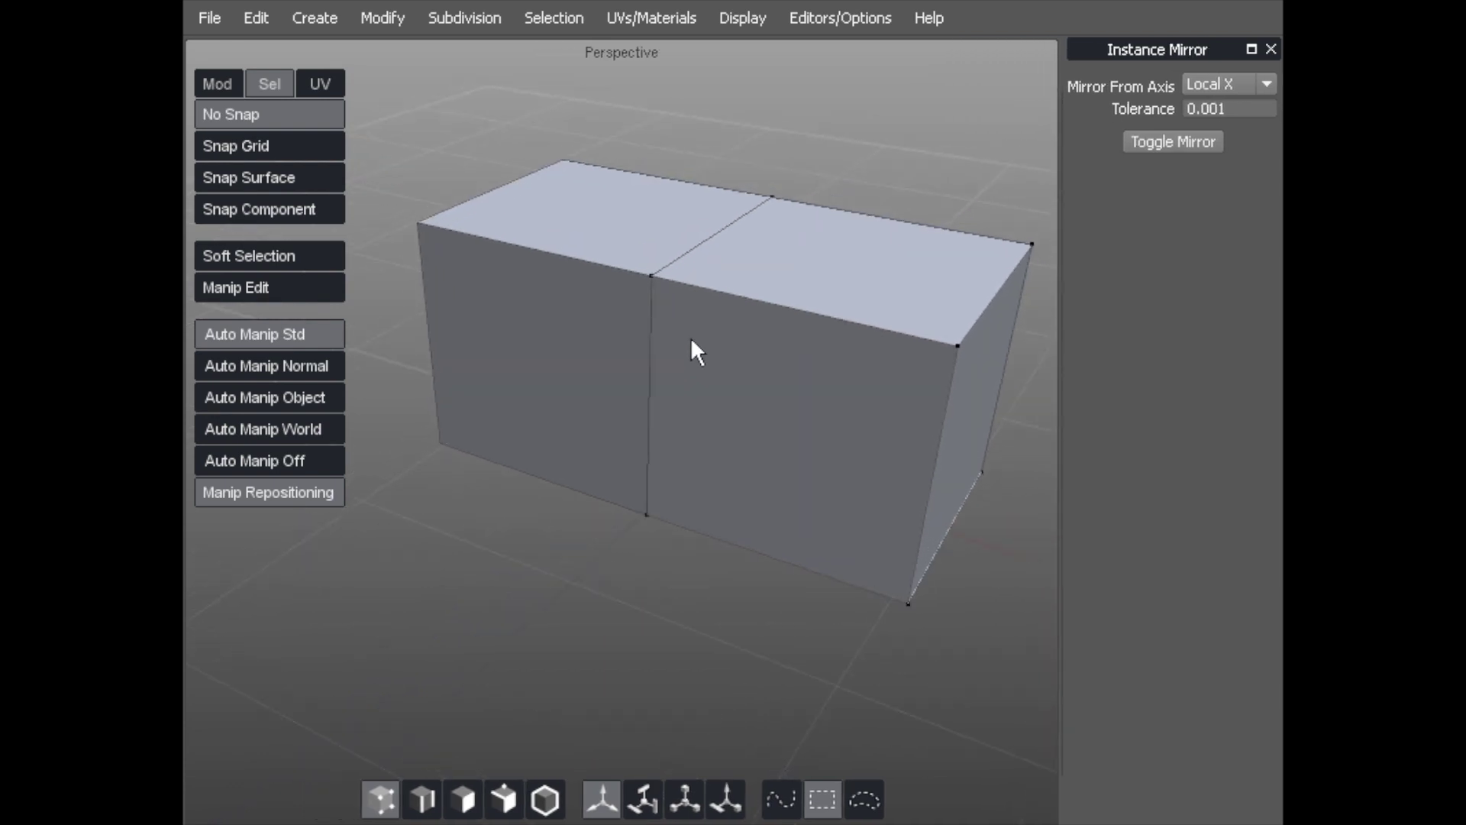
{"action": "left_click_drag", "start_coordinate": [955, 353], "coordinate": [836, 358], "text": "alt"}
{"action": "middle_click_drag", "start_coordinate": [948, 342], "coordinate": [742, 316]}
{"action": "left_click_drag", "start_coordinate": [743, 319], "coordinate": [871, 321]}
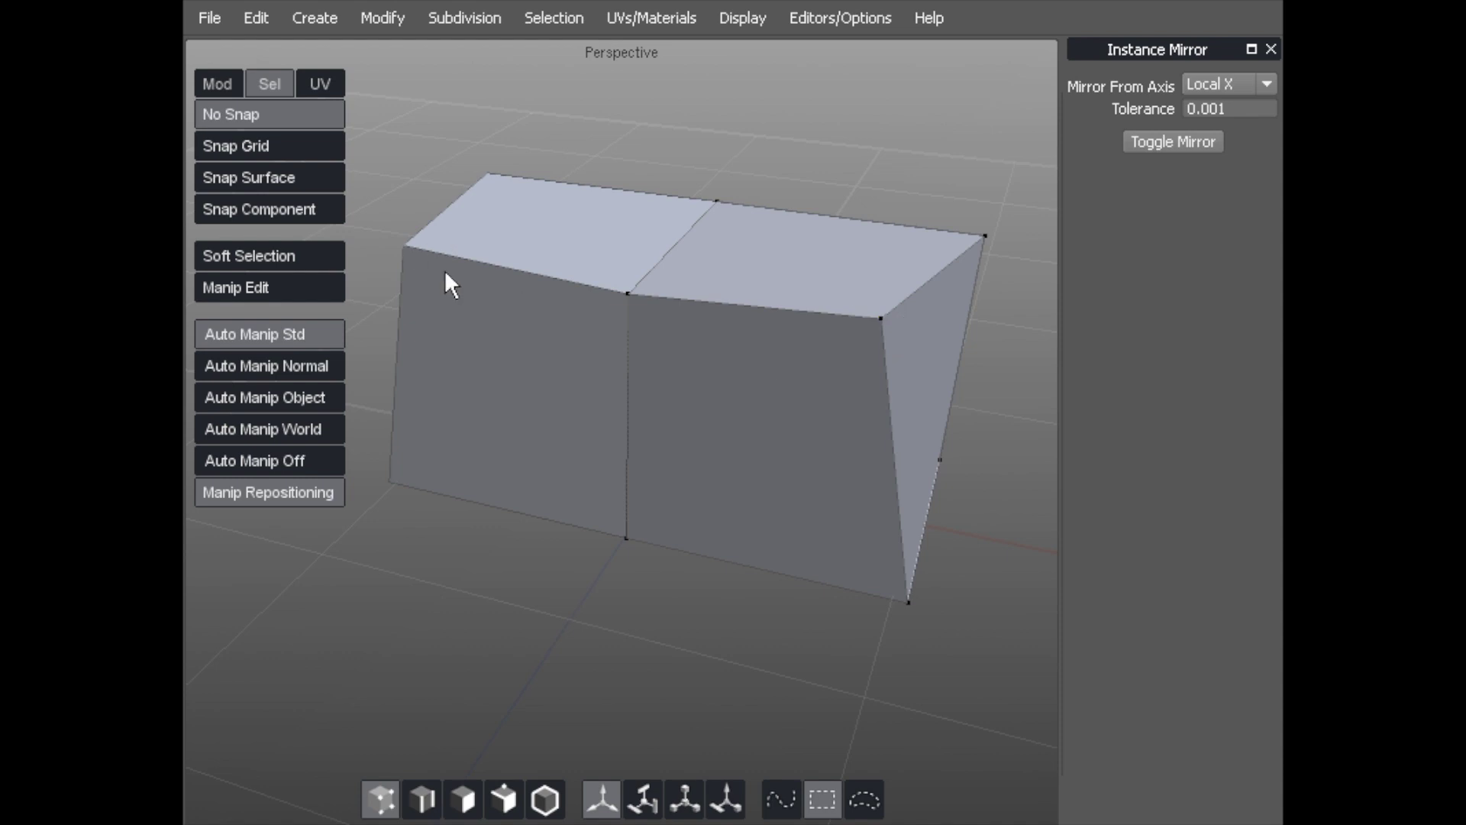
Step: Move the original half's outer lower vertices and outer top rear vertex inward, and shift the top rear centre-line vertex backward
{"action": "left_click_drag", "start_coordinate": [899, 600], "coordinate": [754, 512]}
{"action": "left_click_drag", "start_coordinate": [975, 239], "coordinate": [835, 205]}
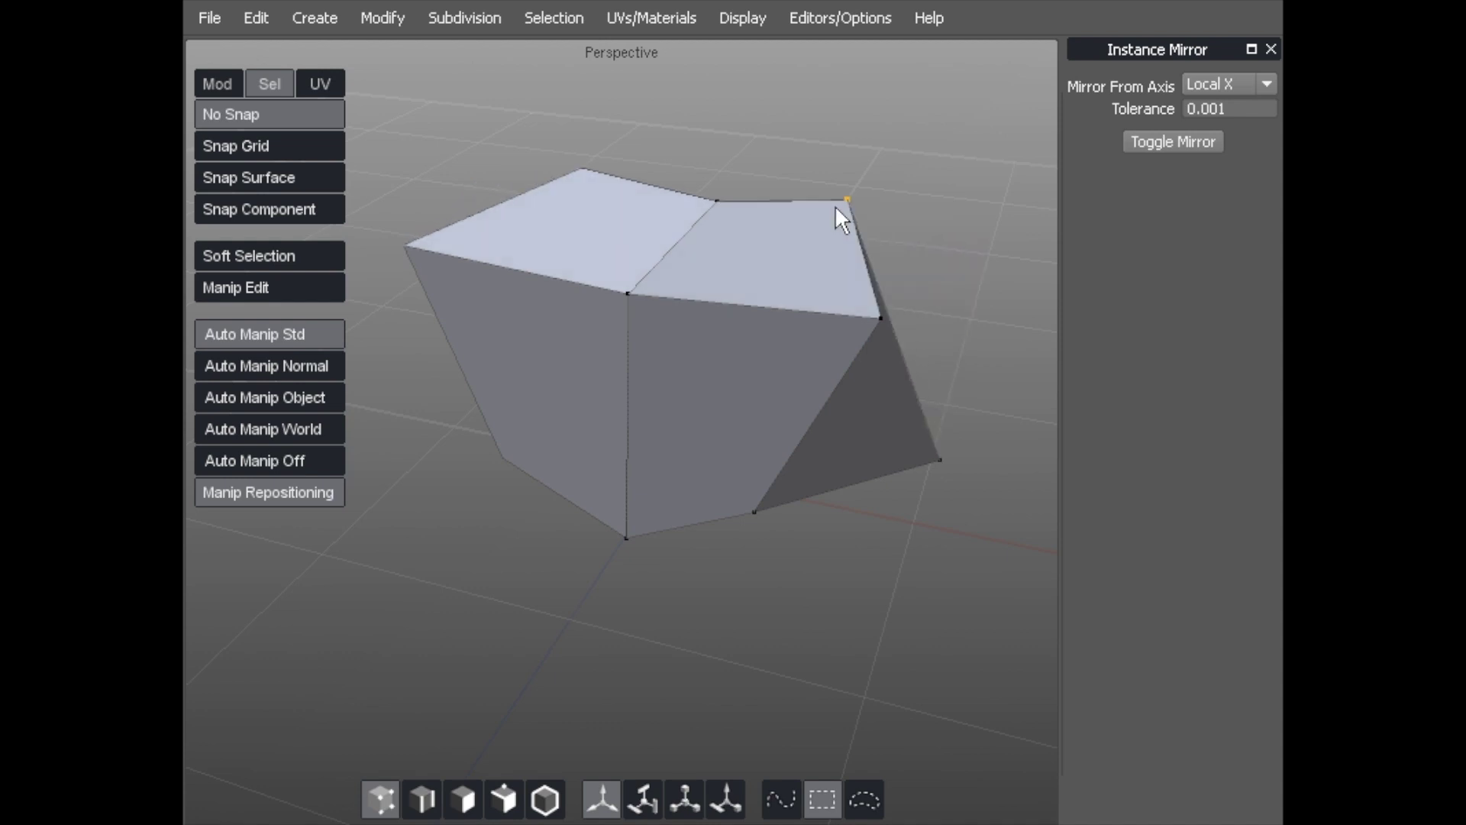
{"action": "left_click_drag", "start_coordinate": [716, 200], "coordinate": [722, 173]}
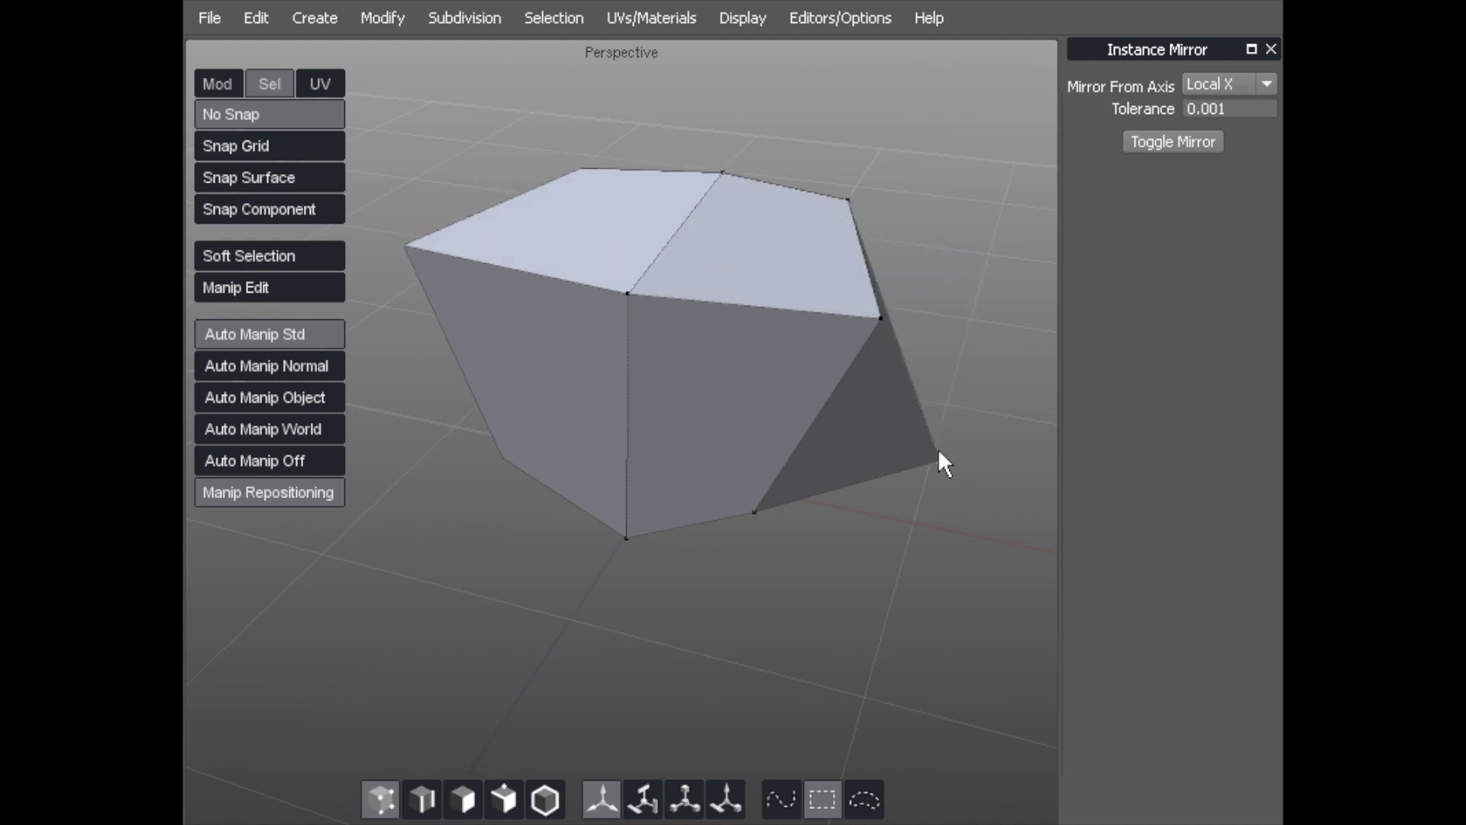
{"action": "left_click_drag", "start_coordinate": [938, 450], "coordinate": [833, 416]}
Step: Adjust the top front vertex on the centre line and check the mirrored shape from the front
{"action": "mouse_move", "coordinate": [676, 371]}
{"action": "middle_mouse_down"}
{"action": "mouse_move", "coordinate": [588, 319]}
{"action": "mouse_move", "coordinate": [581, 343]}
{"action": "mouse_move", "coordinate": [649, 363]}
{"action": "middle_mouse_up"}
{"action": "mouse_move", "coordinate": [650, 306]}
{"action": "left_mouse_down"}
{"action": "mouse_move", "coordinate": [665, 288]}
{"action": "mouse_move", "coordinate": [667, 322]}
{"action": "mouse_move", "coordinate": [645, 286]}
{"action": "left_mouse_up"}
{"action": "mouse_move", "coordinate": [645, 285]}
{"action": "middle_mouse_down"}
{"action": "mouse_move", "coordinate": [602, 335]}
{"action": "mouse_move", "coordinate": [634, 312]}
{"action": "middle_mouse_up"}
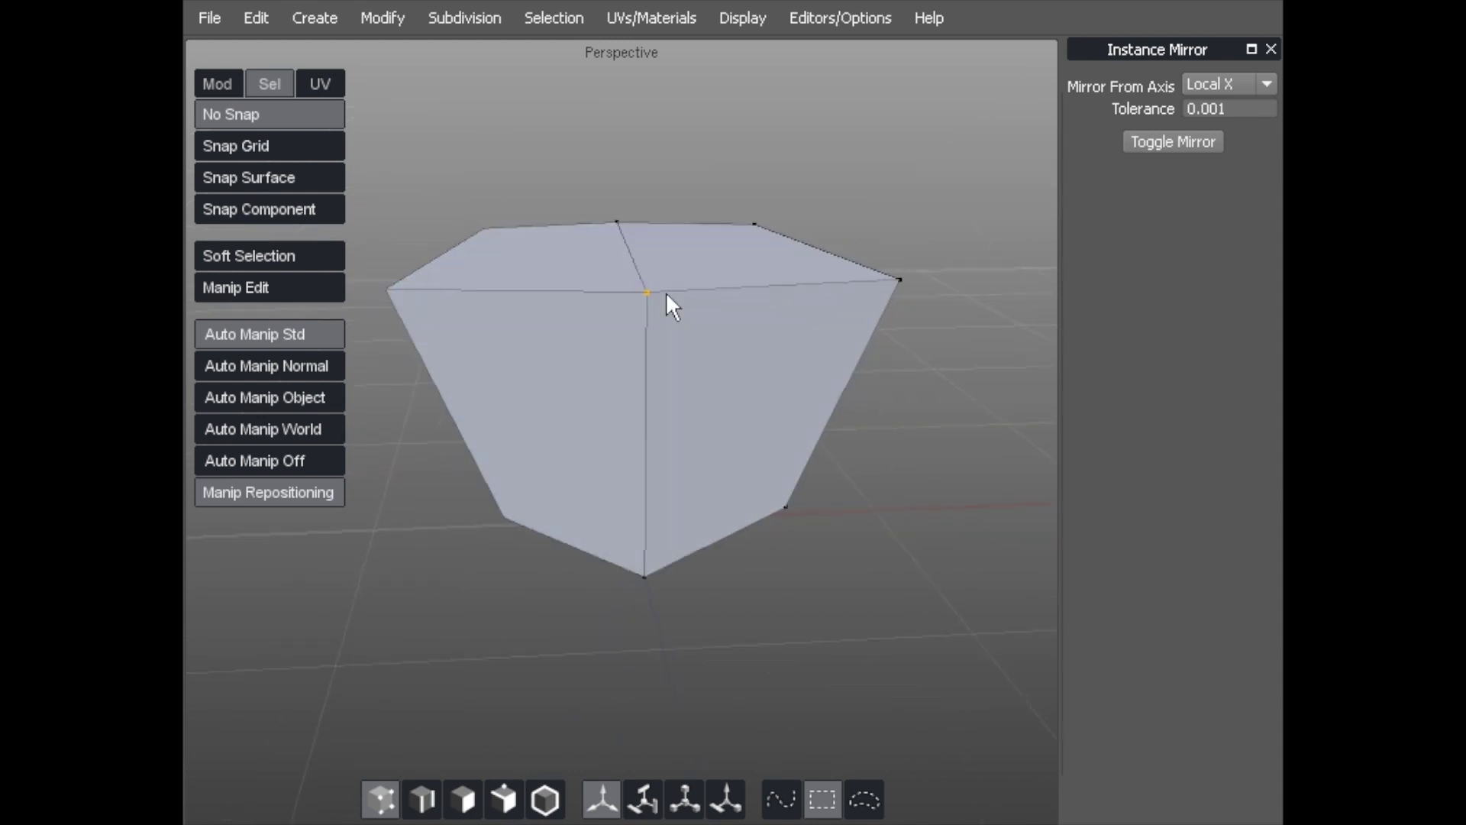
{"action": "middle_click_drag", "start_coordinate": [641, 287], "coordinate": [632, 337]}
Step: Reshape the original half further by moving its centre-line and outer corner vertices
{"action": "left_click_drag", "start_coordinate": [634, 343], "coordinate": [744, 337]}
{"action": "left_click_drag", "start_coordinate": [646, 581], "coordinate": [727, 557]}
{"action": "left_click_drag", "start_coordinate": [915, 605], "coordinate": [850, 515]}
{"action": "left_click_drag", "start_coordinate": [947, 314], "coordinate": [878, 345]}
{"action": "middle_click_drag", "start_coordinate": [831, 359], "coordinate": [628, 433]}
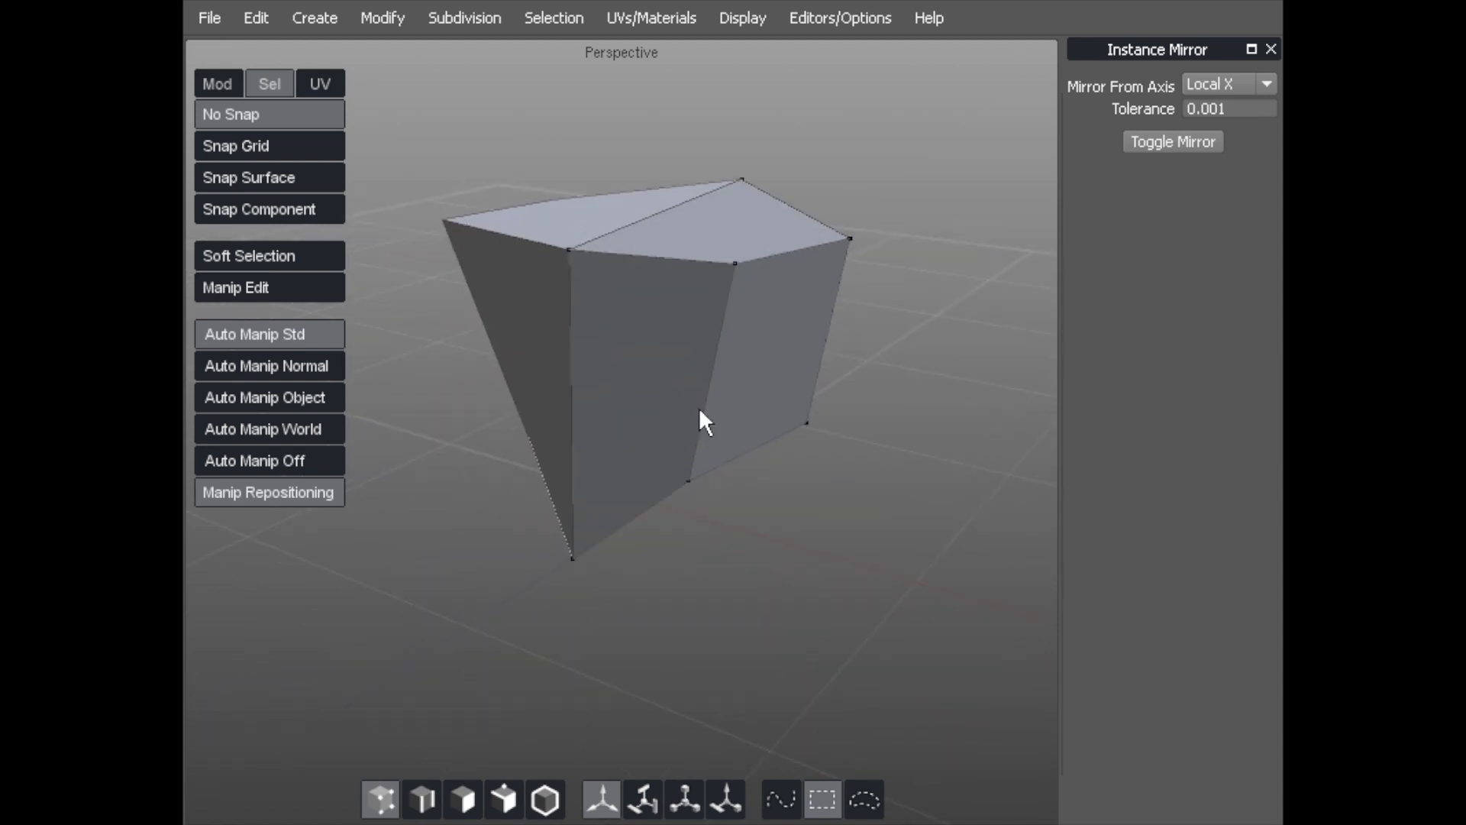
Step: Extrude the original half's outer side face outward and clear the face selection
{"action": "key", "text": "d"}
{"action": "left_click", "coordinate": [729, 371]}
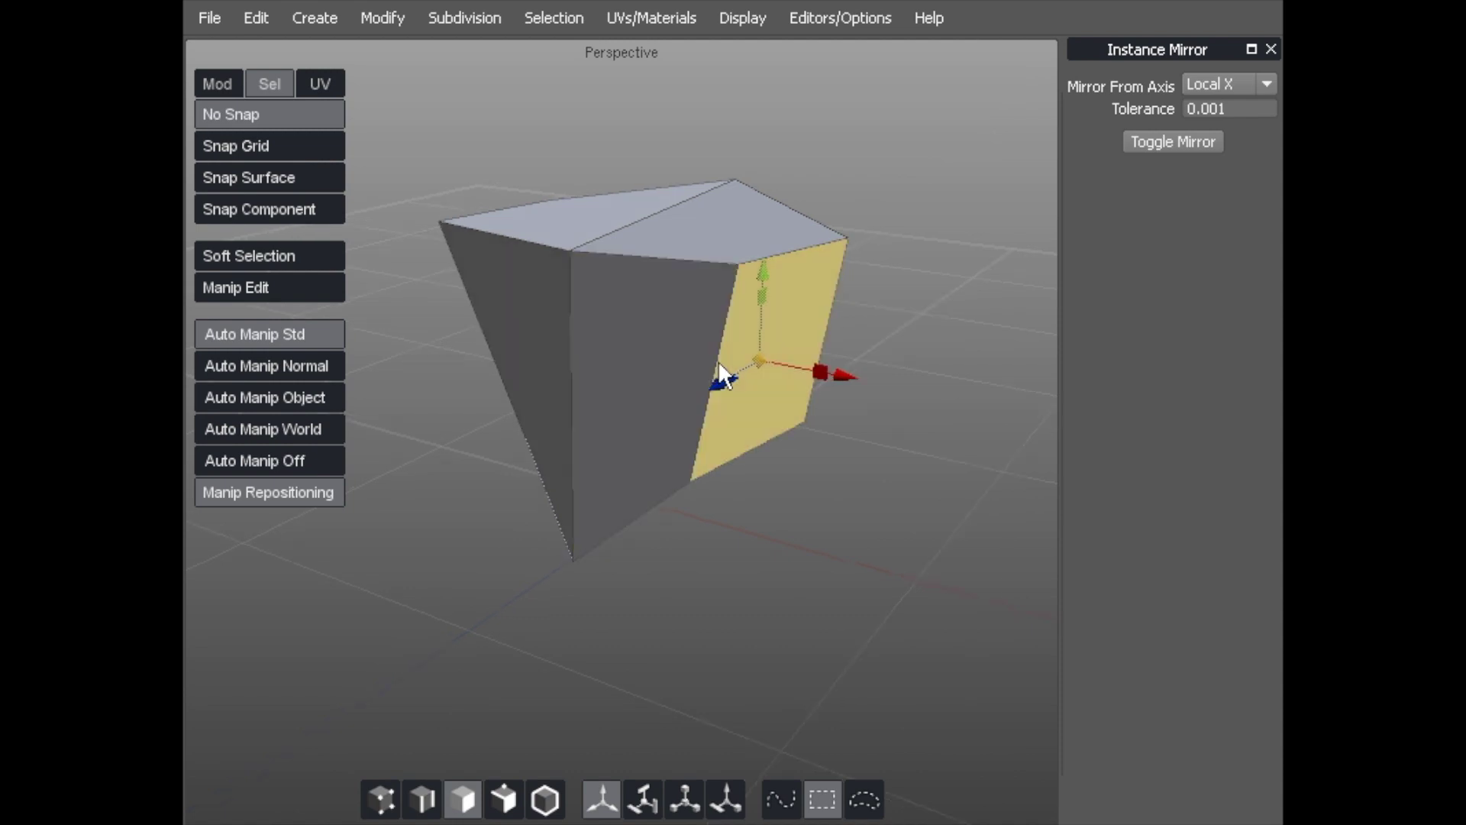
{"action": "key", "text": "x"}
{"action": "middle_click_drag", "start_coordinate": [850, 371], "coordinate": [785, 435]}
{"action": "middle_click_drag", "start_coordinate": [412, 340], "coordinate": [575, 428]}
{"action": "scroll", "coordinate": [574, 423], "scroll_direction": "up", "scroll_amount": 4}
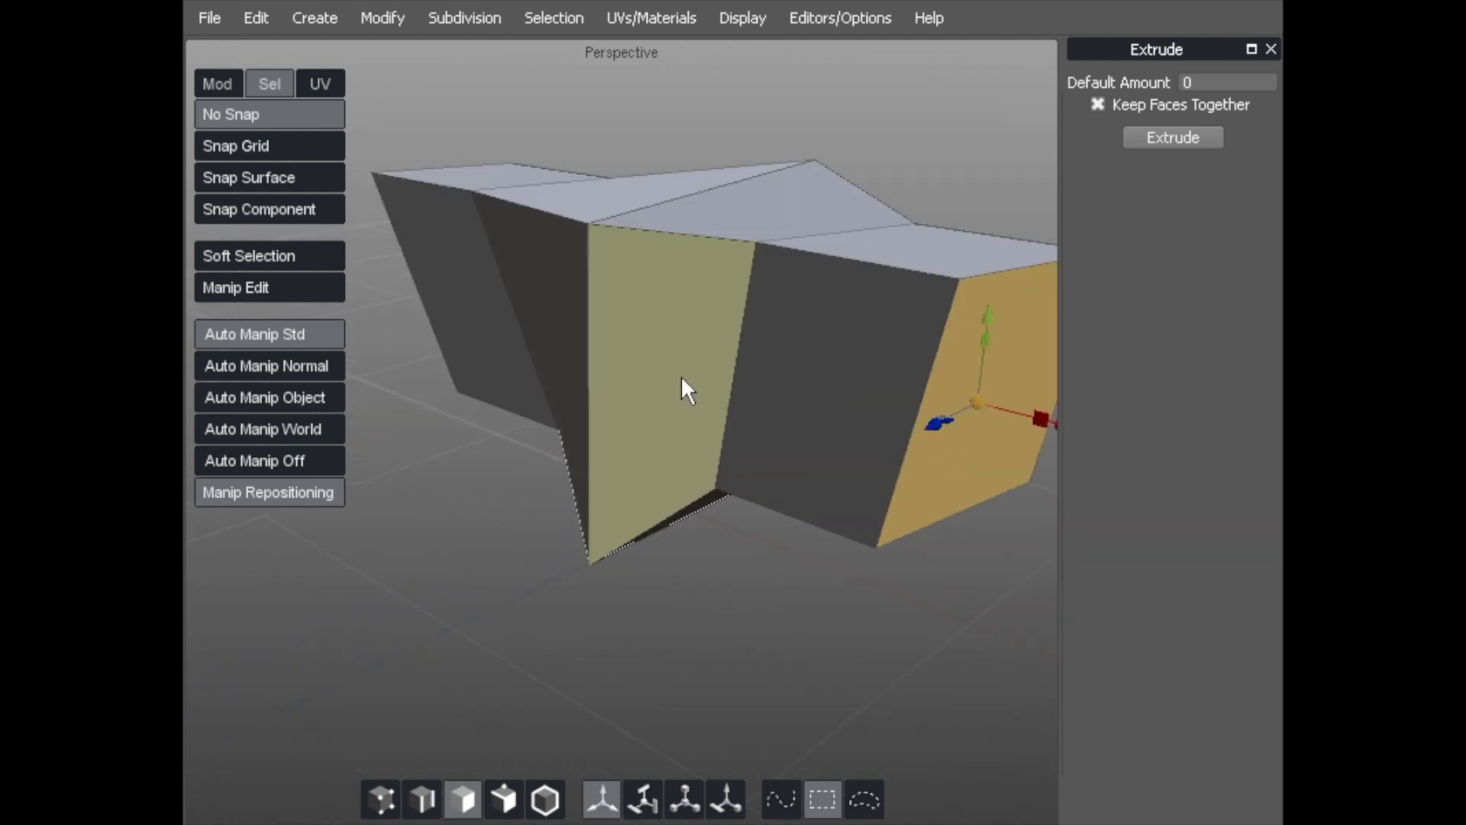
{"action": "key", "text": "Escape"}
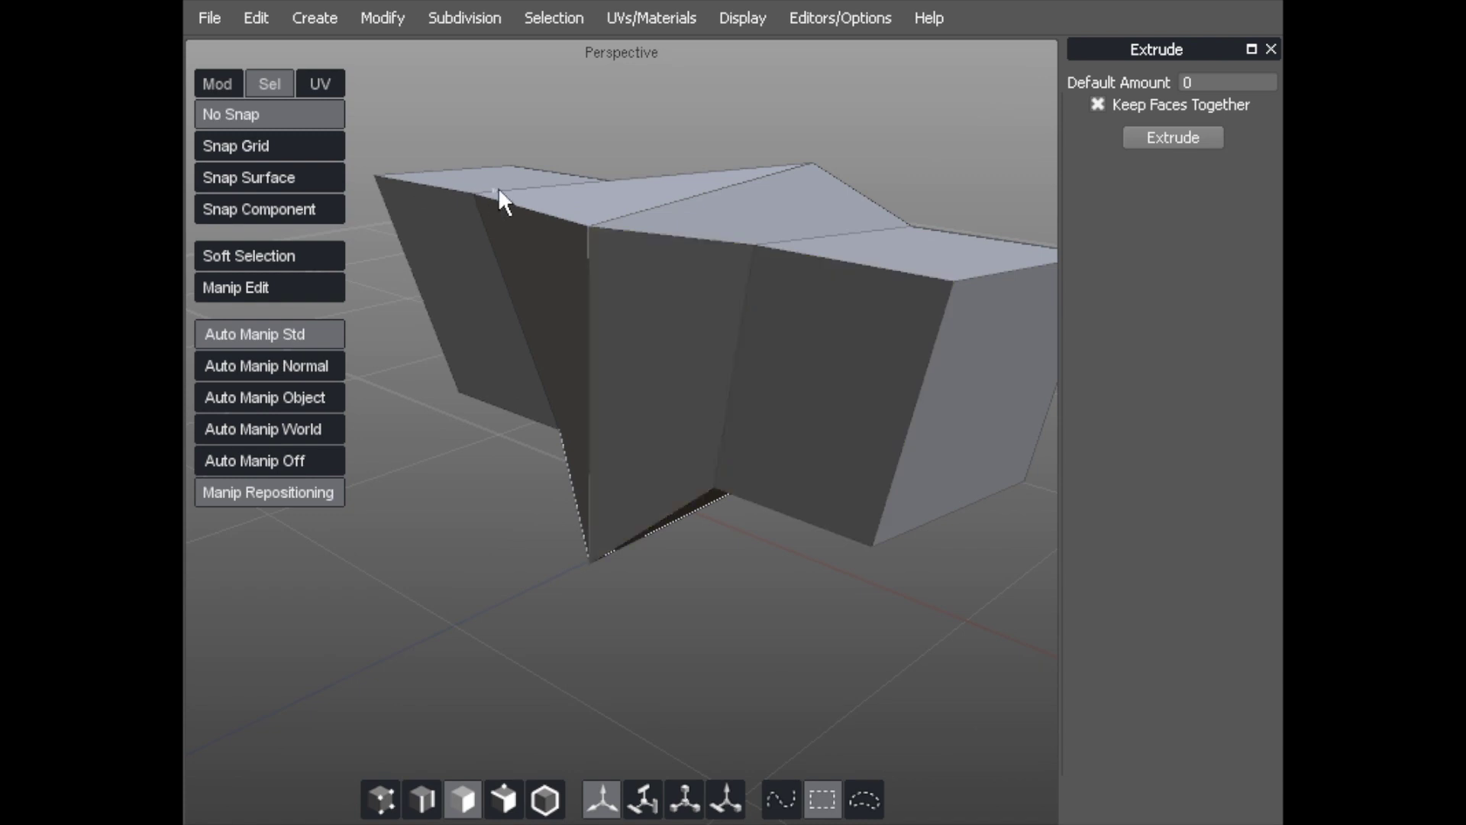
Step: Move the vertices at the extruded end inward to taper it
{"action": "middle_click_drag", "start_coordinate": [492, 251], "coordinate": [391, 174]}
{"action": "middle_click_drag", "start_coordinate": [399, 227], "coordinate": [651, 359]}
{"action": "scroll", "coordinate": [696, 222], "scroll_direction": "down", "scroll_amount": 3}
{"action": "middle_click_drag", "start_coordinate": [789, 417], "coordinate": [608, 383]}
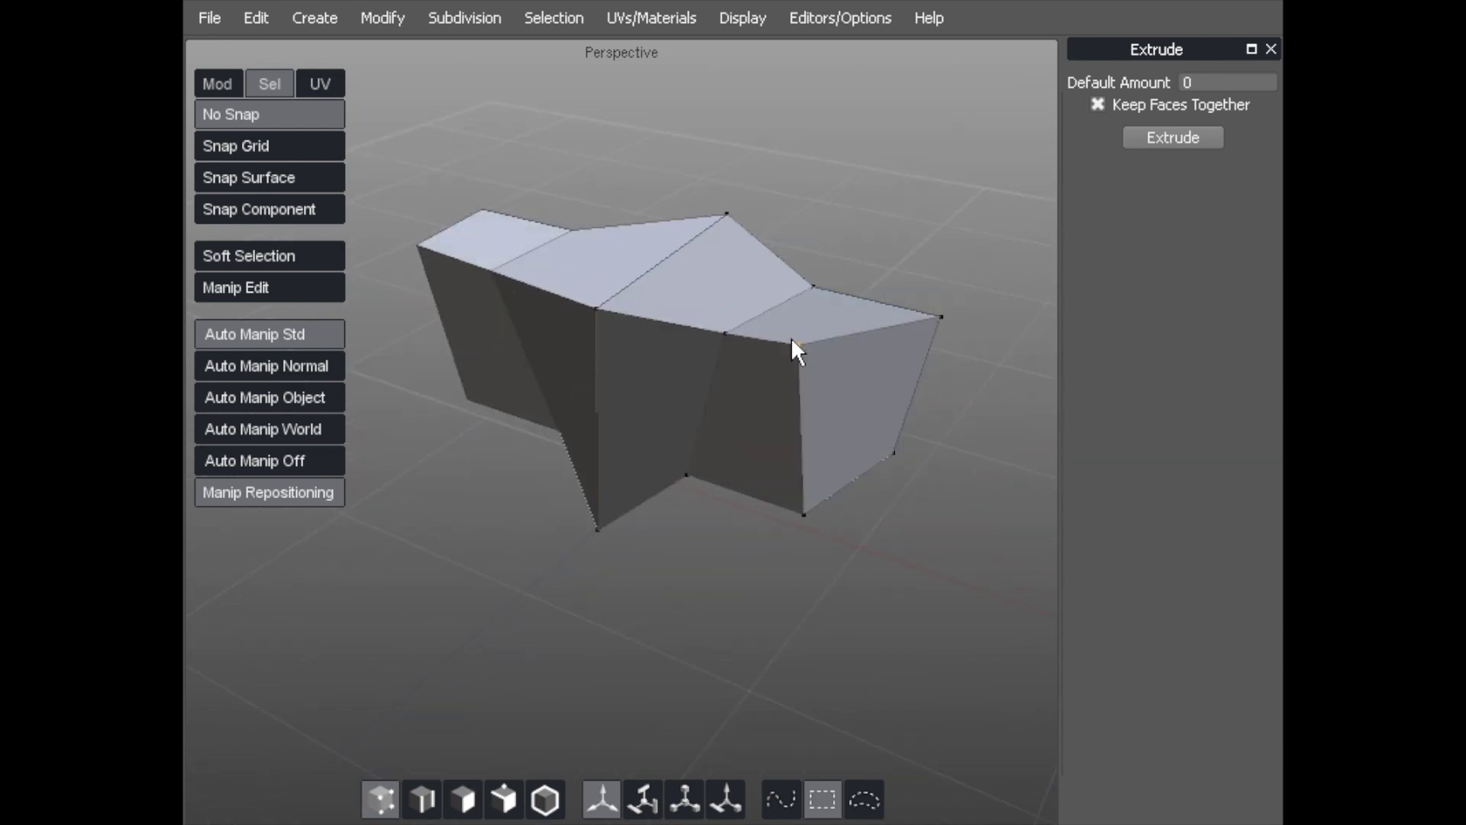
{"action": "left_click_drag", "start_coordinate": [910, 310], "coordinate": [854, 317]}
{"action": "left_click_drag", "start_coordinate": [880, 450], "coordinate": [819, 405]}
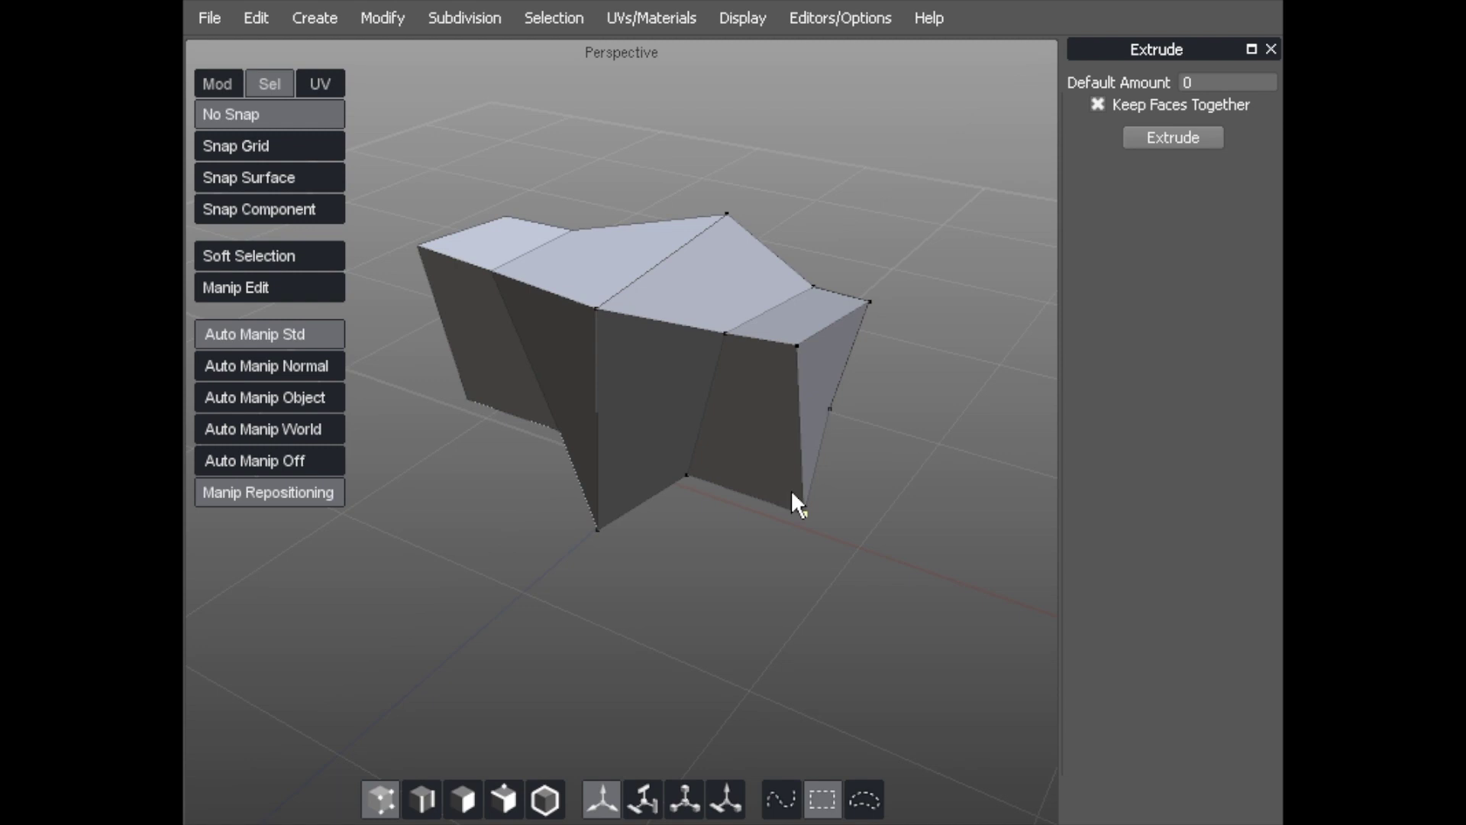
{"action": "left_click_drag", "start_coordinate": [791, 489], "coordinate": [736, 433]}
{"action": "scroll", "coordinate": [736, 434], "scroll_direction": "down", "scroll_amount": 1}
{"action": "middle_click_drag", "start_coordinate": [628, 439], "coordinate": [579, 447]}
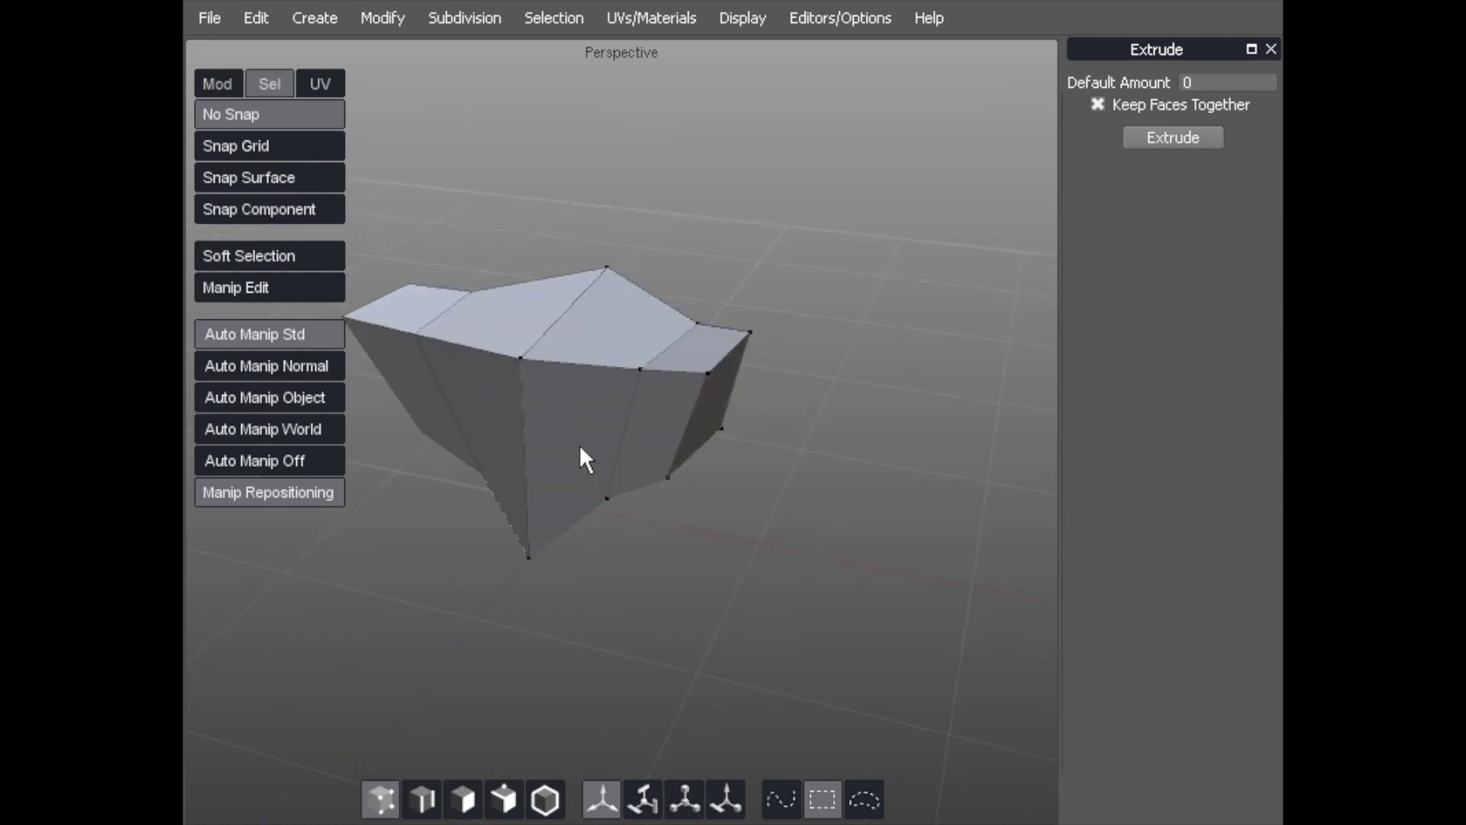
Step: Toggle off the instance mirror on the original half and view its open side
{"action": "left_click", "coordinate": [561, 470]}
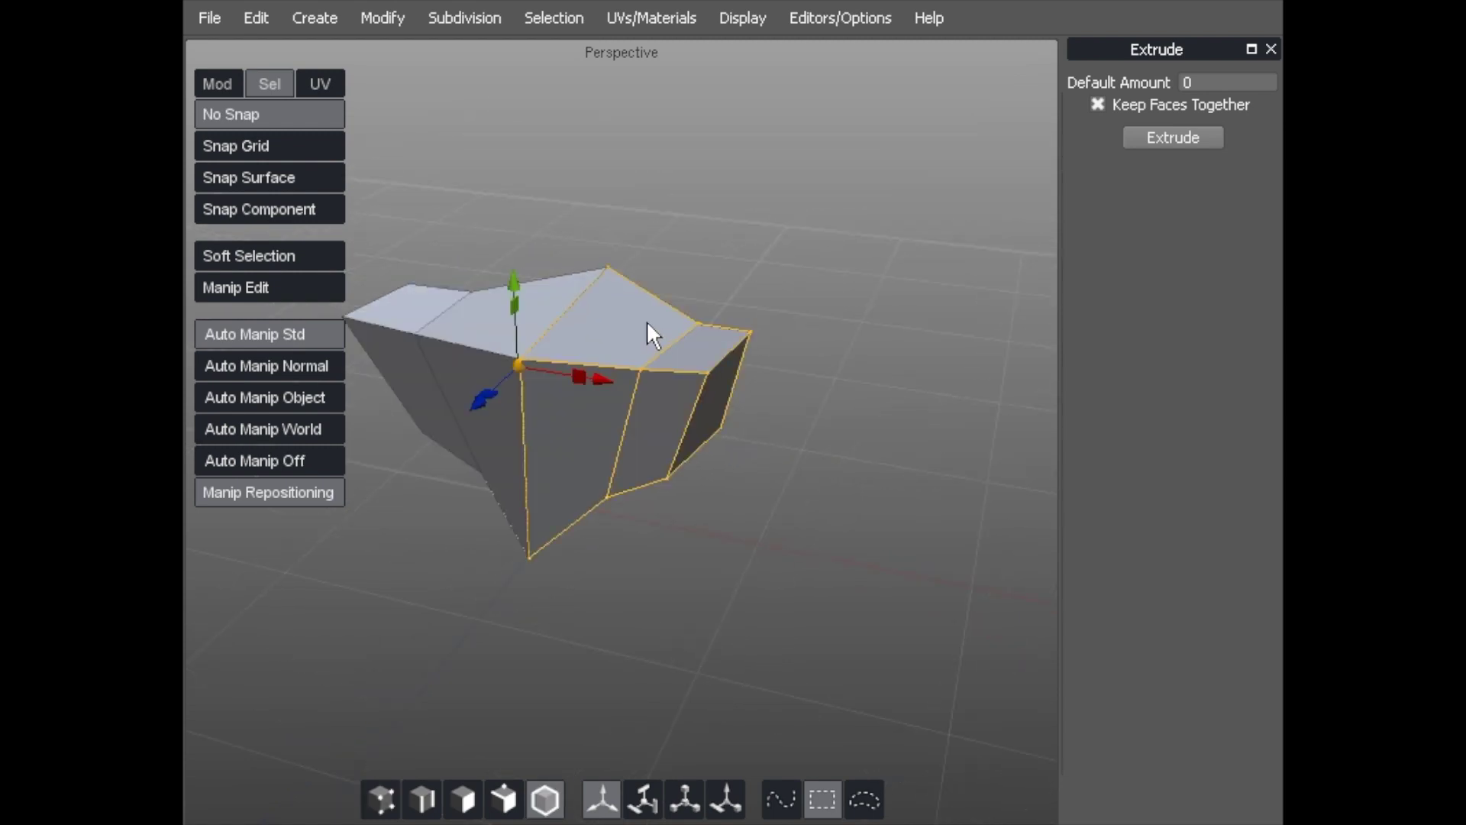
{"action": "left_click", "coordinate": [374, 17]}
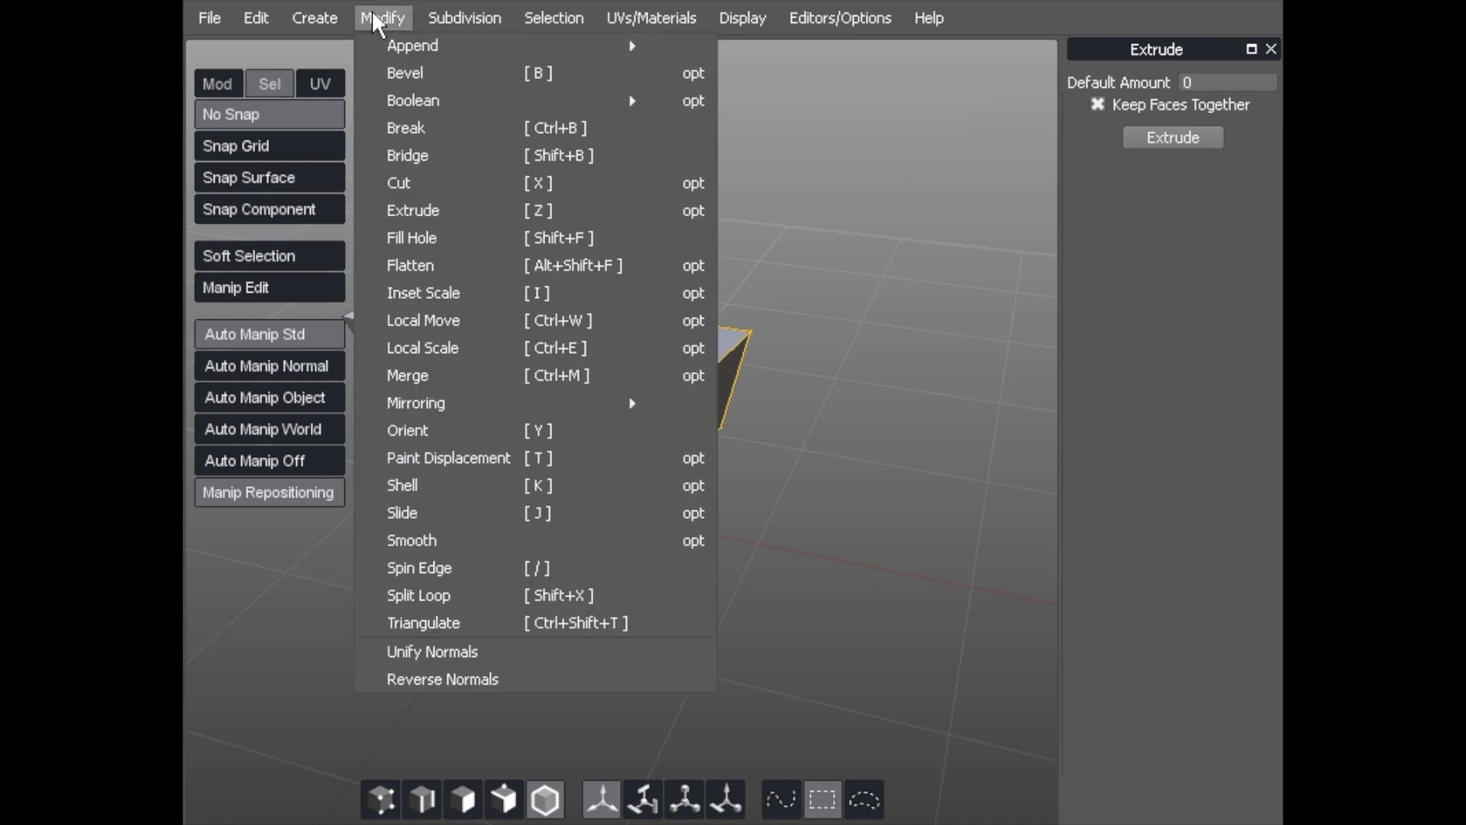
{"action": "mouse_move", "coordinate": [440, 406]}
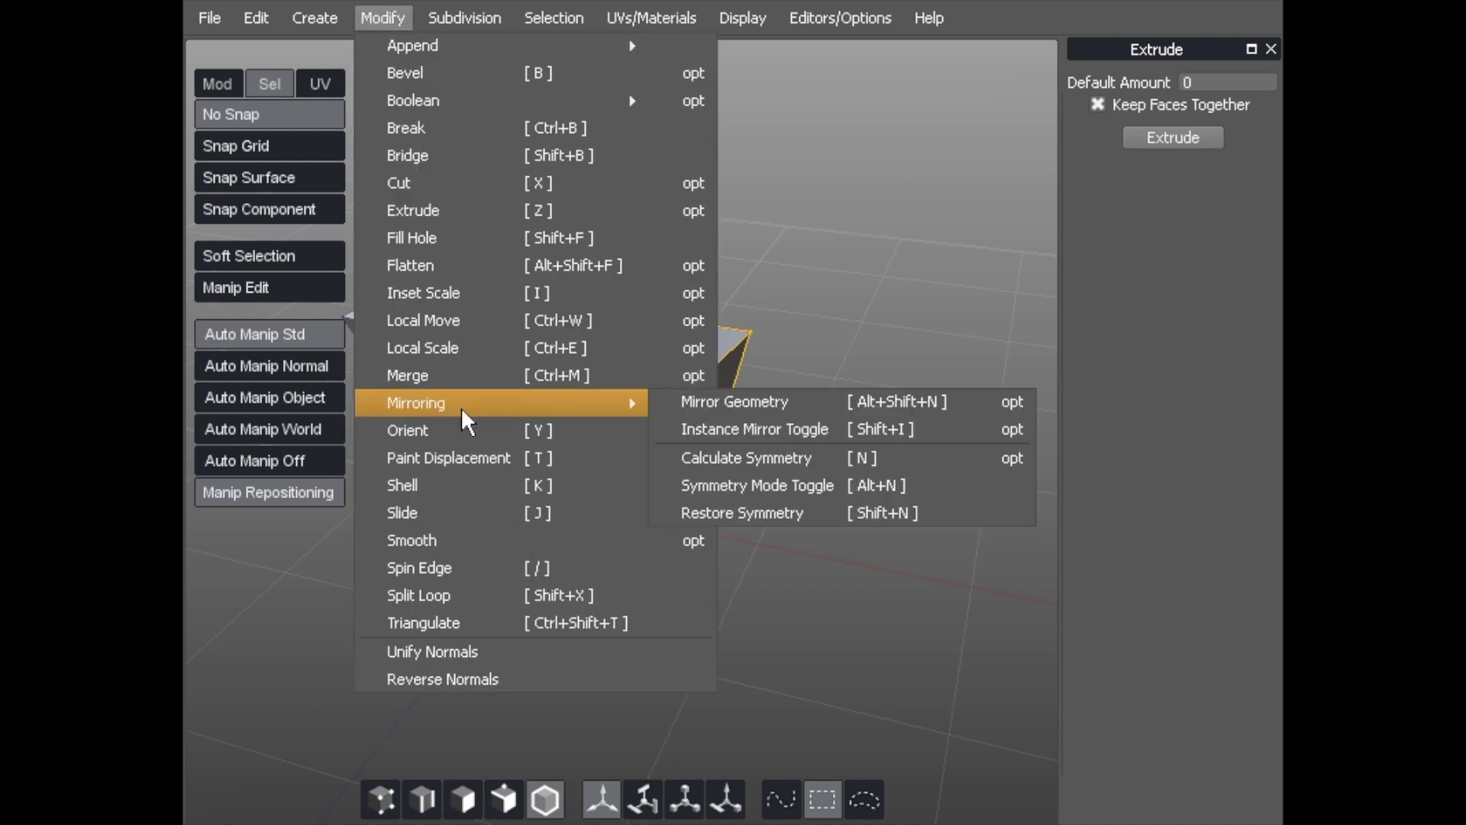
{"action": "left_click", "coordinate": [1010, 428]}
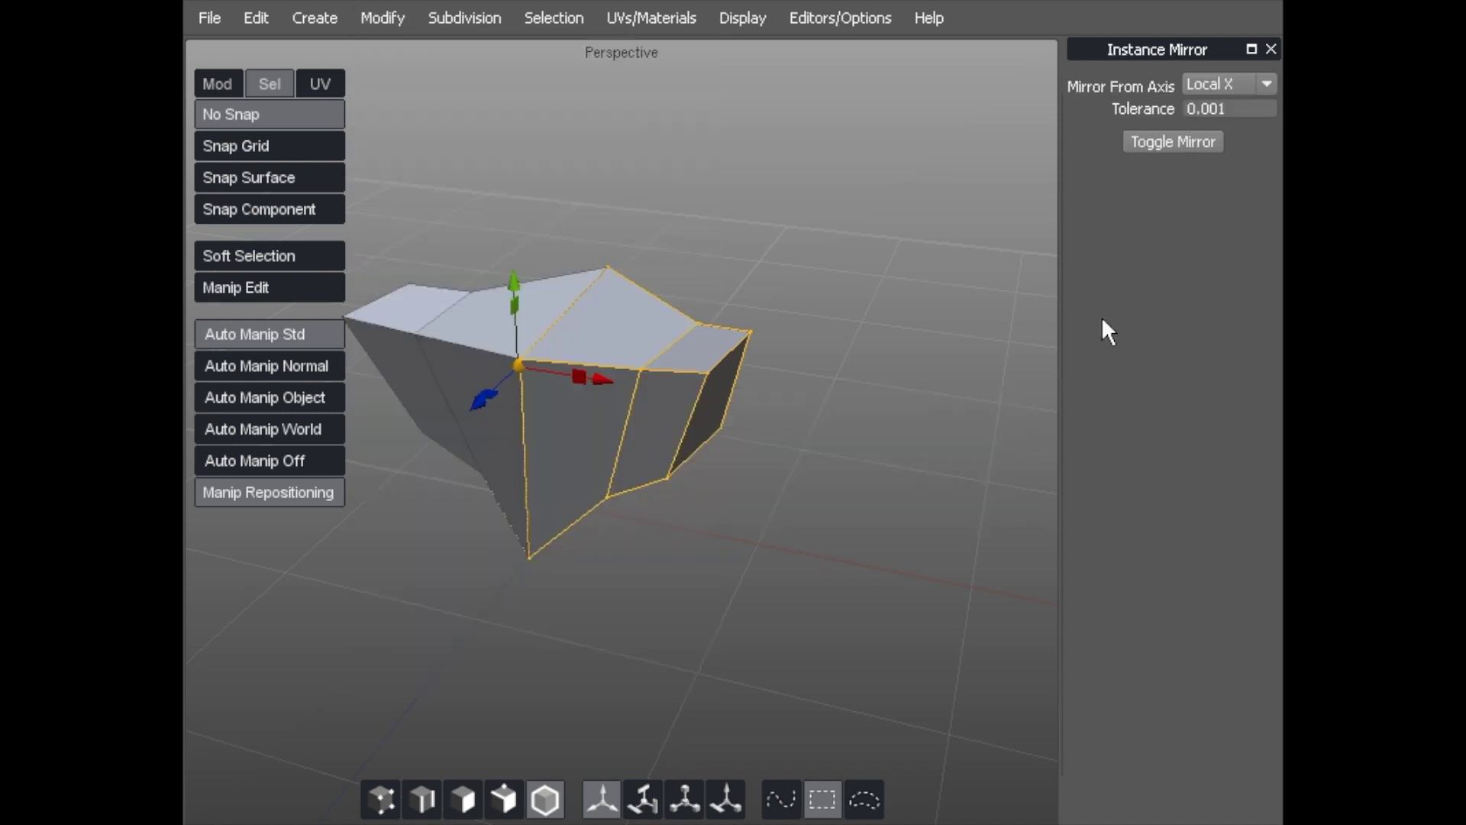
{"action": "left_click", "coordinate": [1163, 140]}
{"action": "middle_click_drag", "start_coordinate": [1016, 197], "coordinate": [764, 387]}
{"action": "left_click", "coordinate": [575, 249]}
{"action": "scroll", "coordinate": [576, 249], "scroll_direction": "up", "scroll_amount": 5}
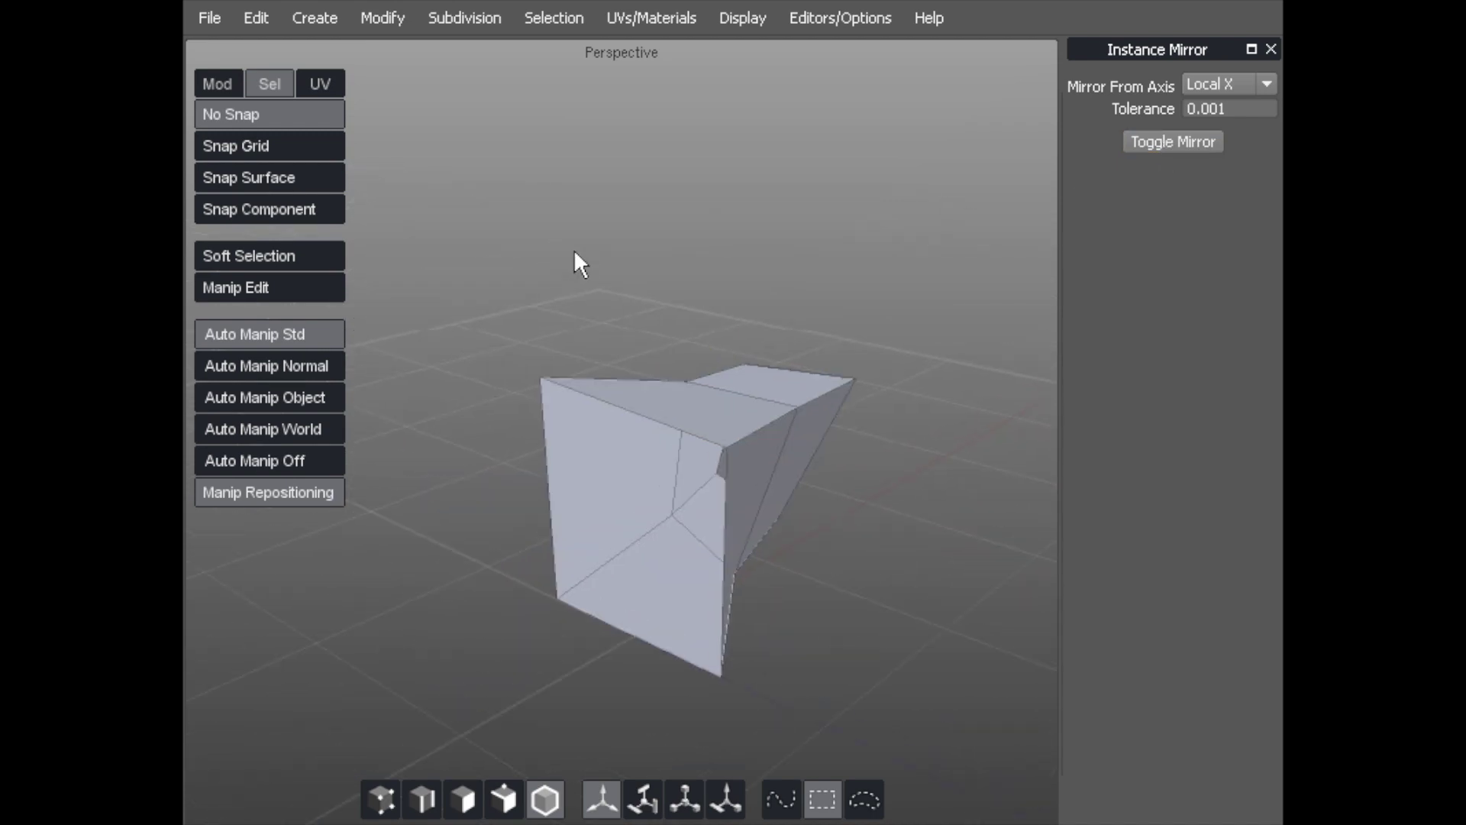
Step: Select the remaining half and open the Mirror Geometry options for it
{"action": "middle_click_drag", "start_coordinate": [585, 243], "coordinate": [677, 314]}
{"action": "left_click", "coordinate": [678, 314]}
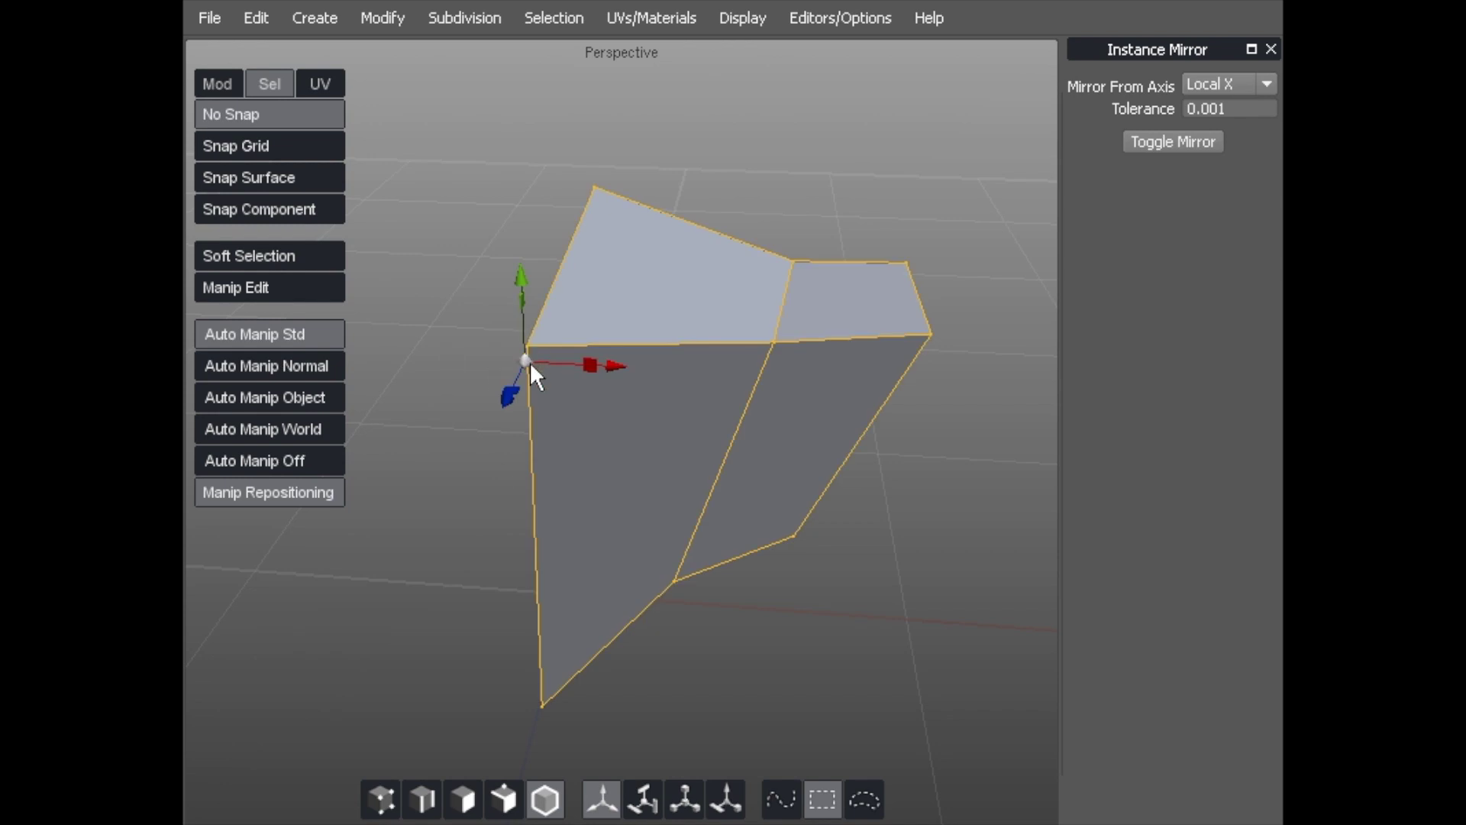
{"action": "left_click", "coordinate": [388, 18]}
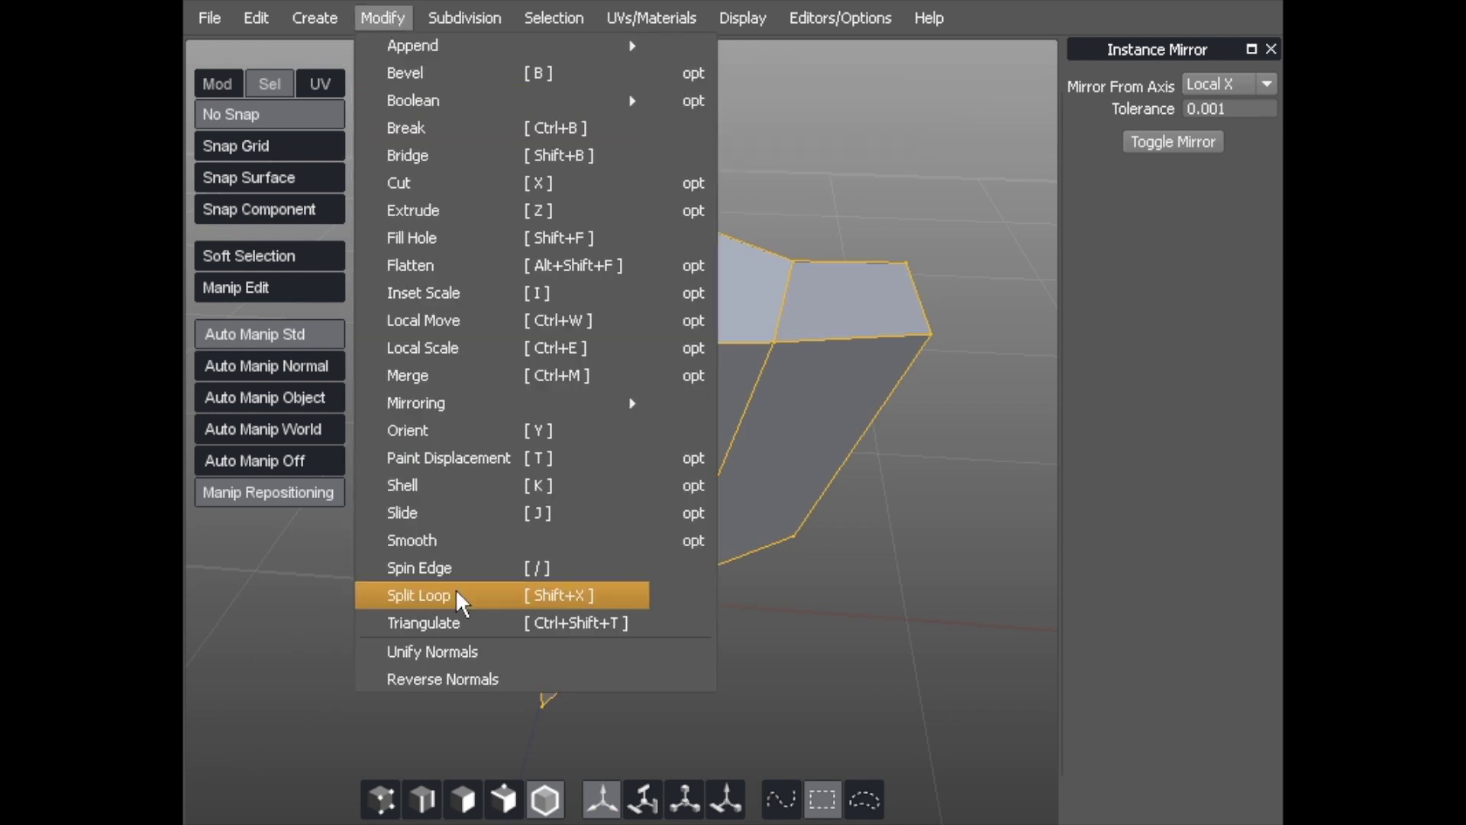
{"action": "mouse_move", "coordinate": [432, 403]}
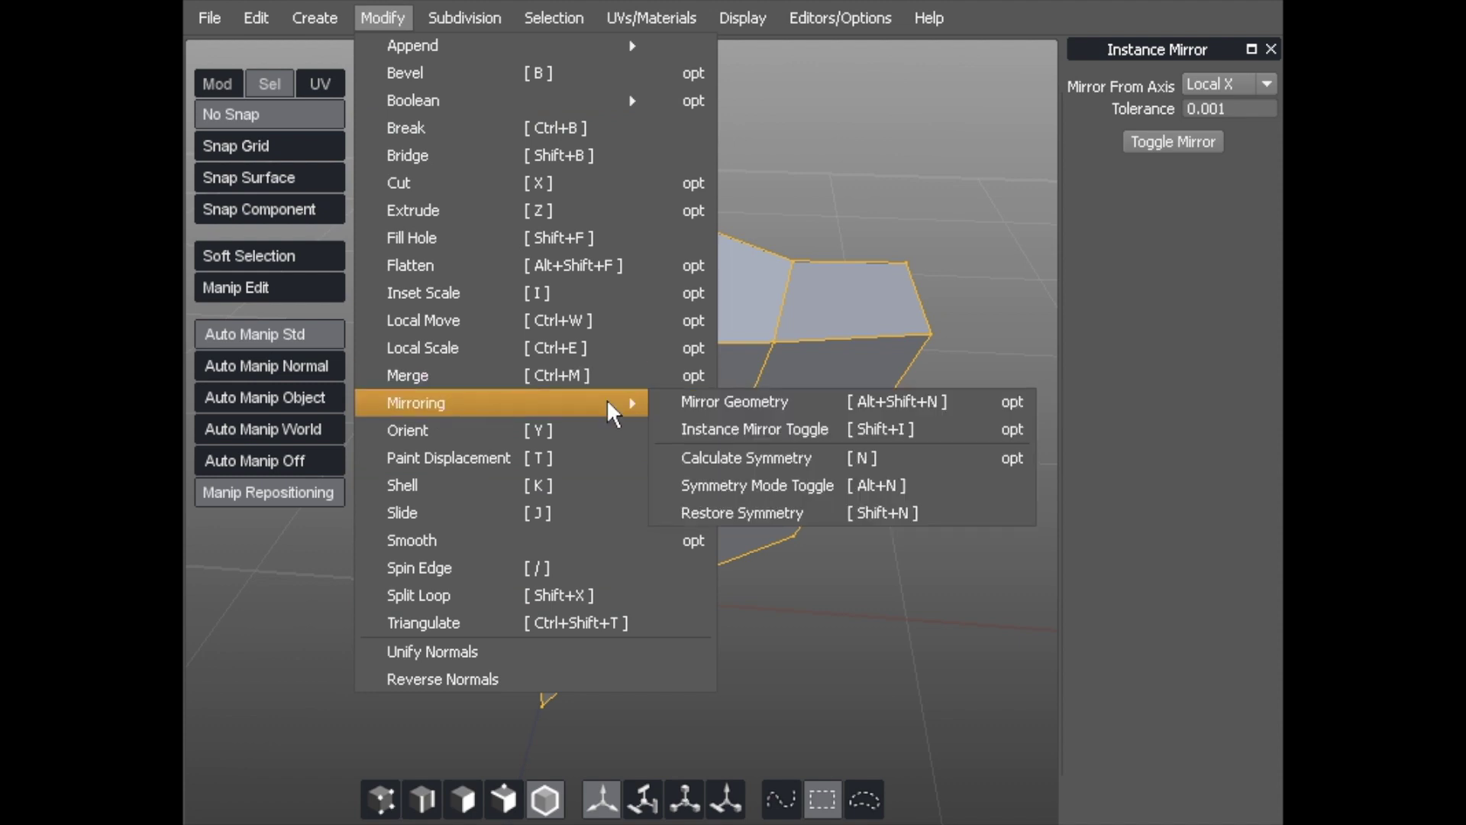
{"action": "left_click", "coordinate": [955, 402]}
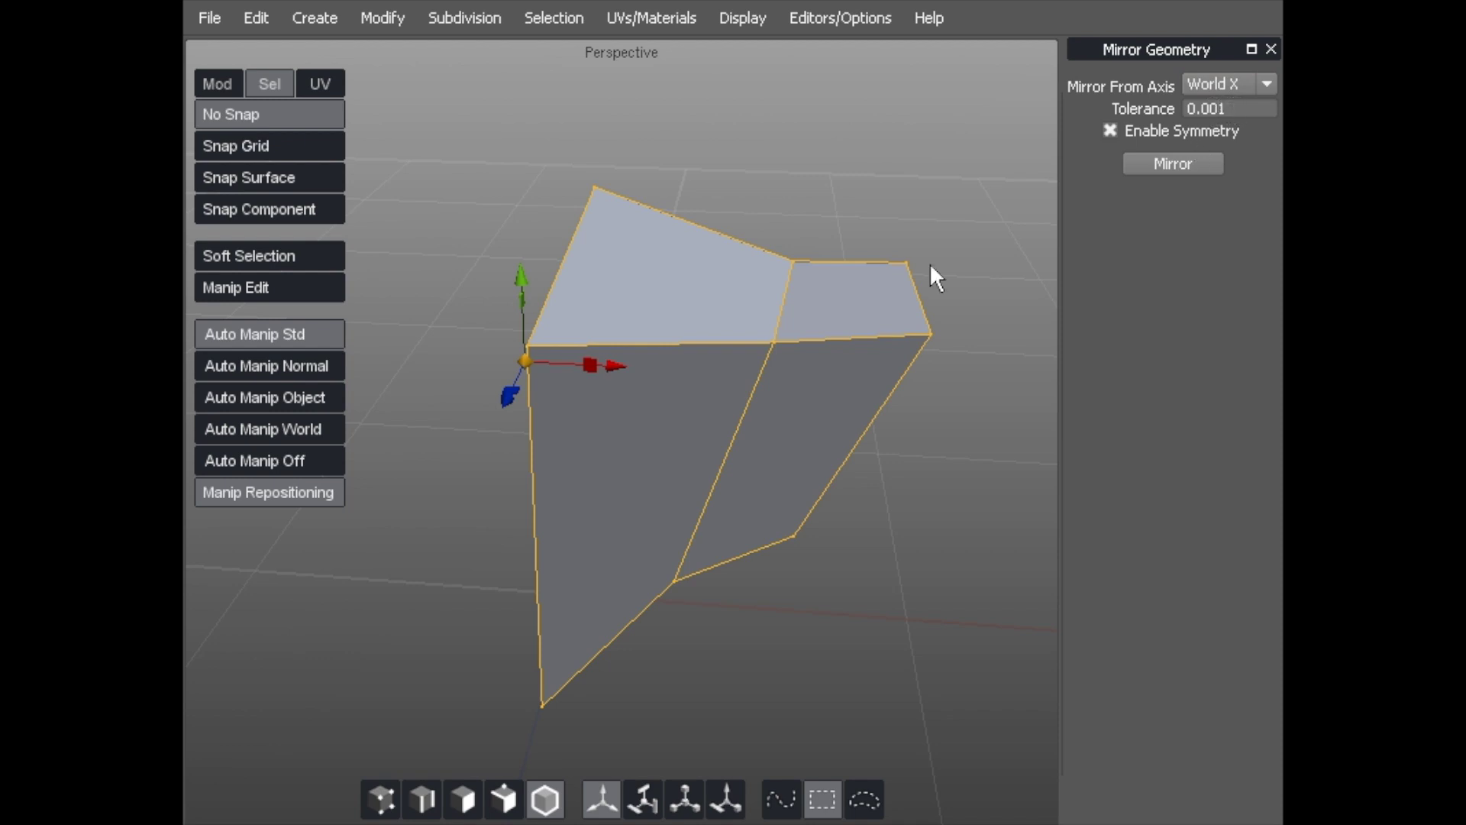
Step: Try to mirror the half's geometry across World X with tolerance 0.001 and symmetry enabled, and inspect the centre seam
{"action": "right_click_drag", "start_coordinate": [883, 273], "coordinate": [618, 348], "text": "alt"}
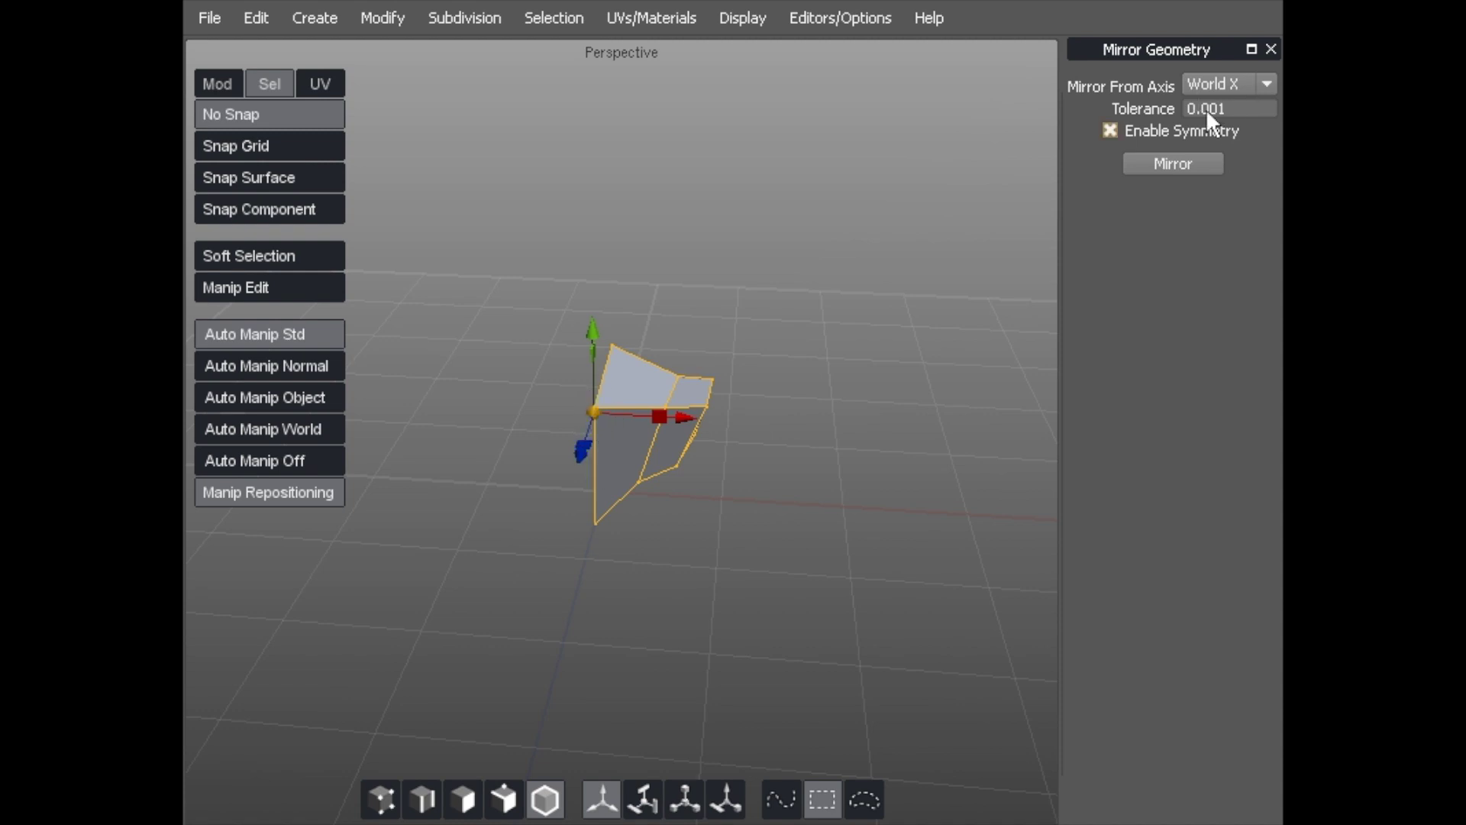
{"action": "right_click_drag", "start_coordinate": [612, 337], "coordinate": [792, 294], "text": "alt"}
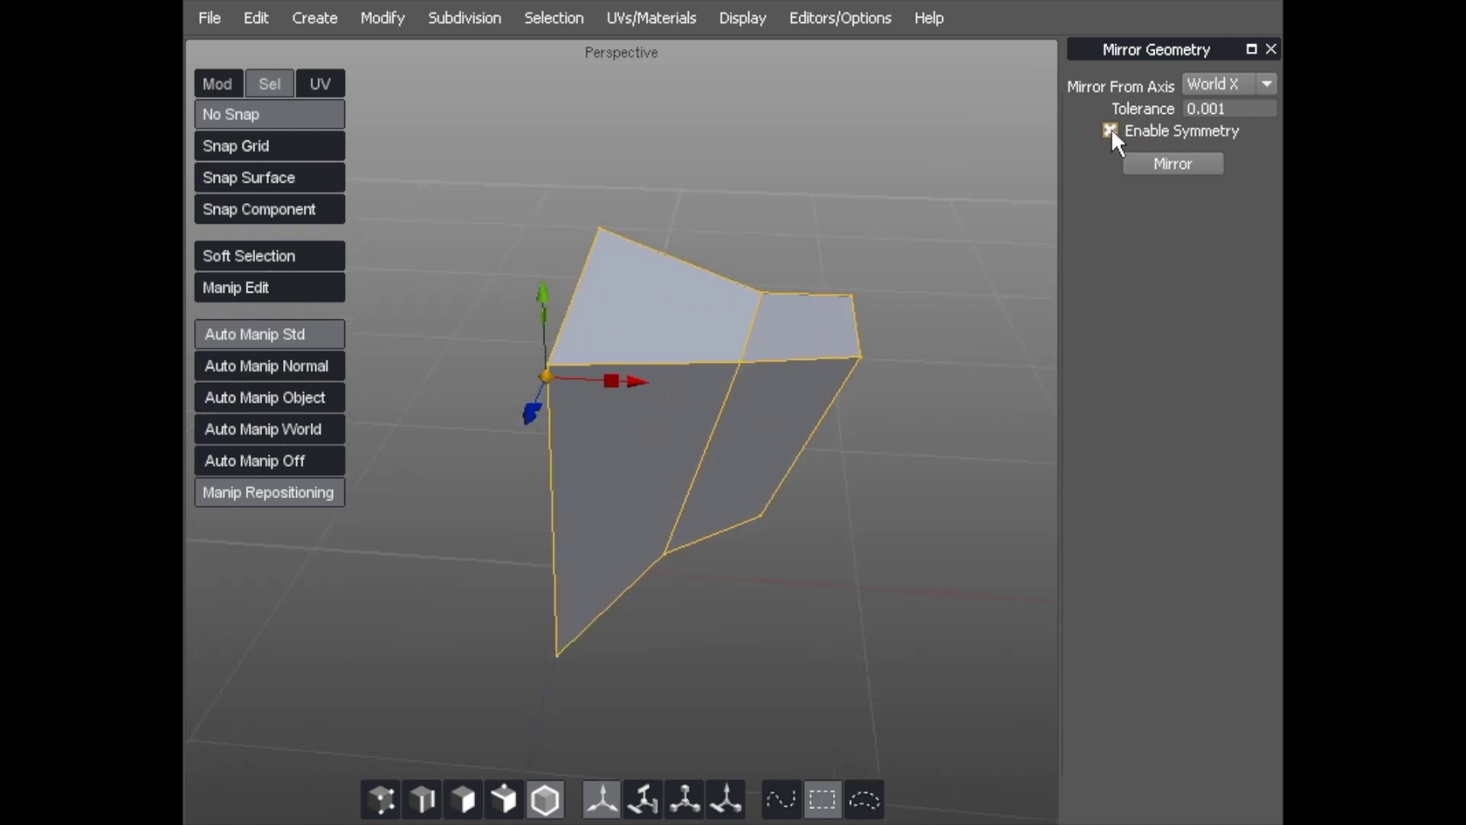
{"action": "middle_click_drag", "start_coordinate": [612, 333], "coordinate": [666, 305], "text": "alt"}
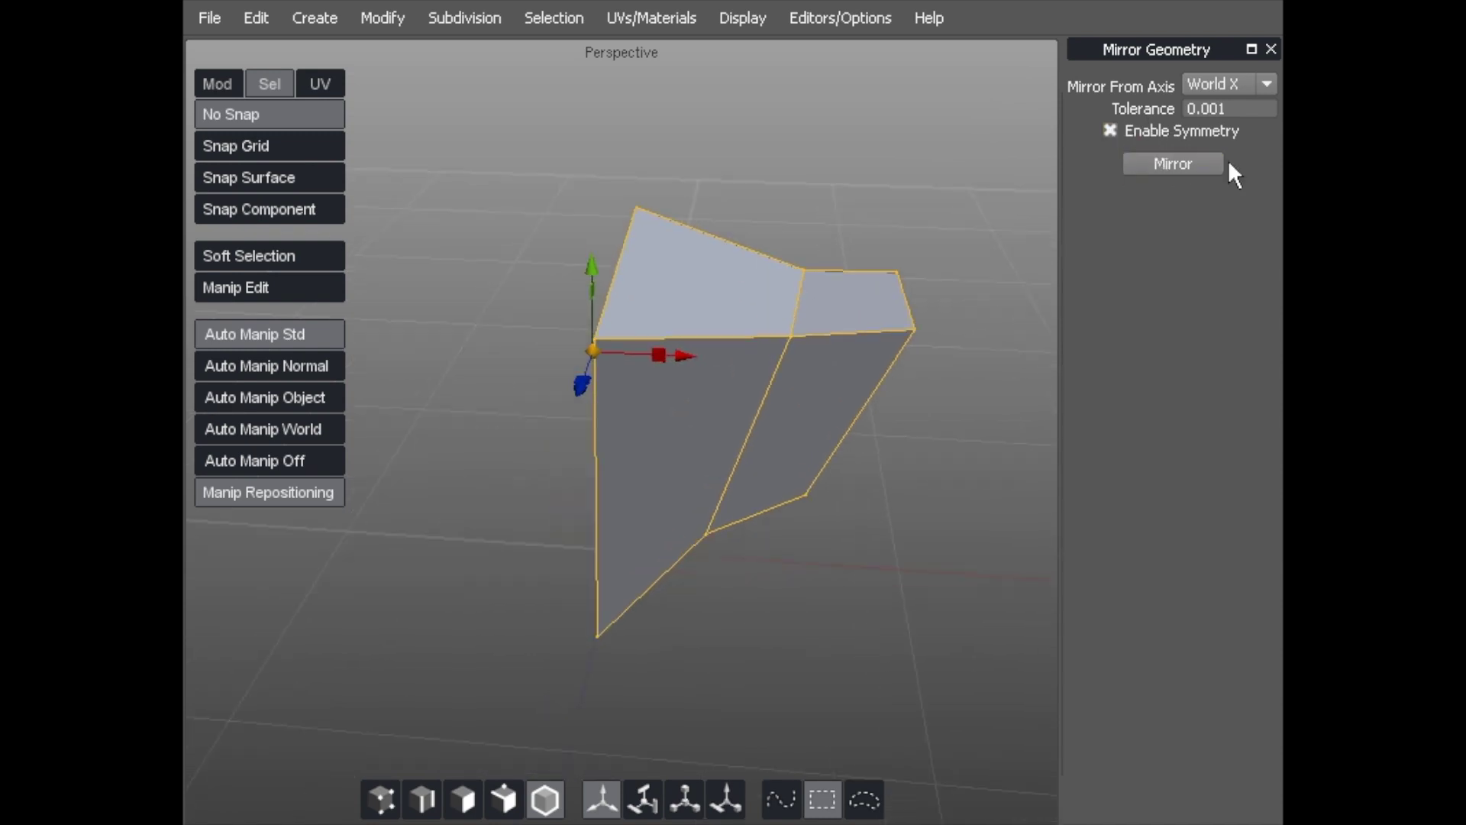
{"action": "left_click", "coordinate": [1196, 162]}
{"action": "middle_click_drag", "start_coordinate": [746, 396], "coordinate": [760, 313]}
{"action": "right_click_drag", "start_coordinate": [754, 304], "coordinate": [835, 277], "text": "alt"}
{"action": "middle_click_drag", "start_coordinate": [784, 287], "coordinate": [723, 405], "text": "alt"}
{"action": "left_click_drag", "start_coordinate": [727, 341], "coordinate": [703, 333], "text": "alt"}
{"action": "middle_click_drag", "start_coordinate": [708, 348], "coordinate": [654, 345]}
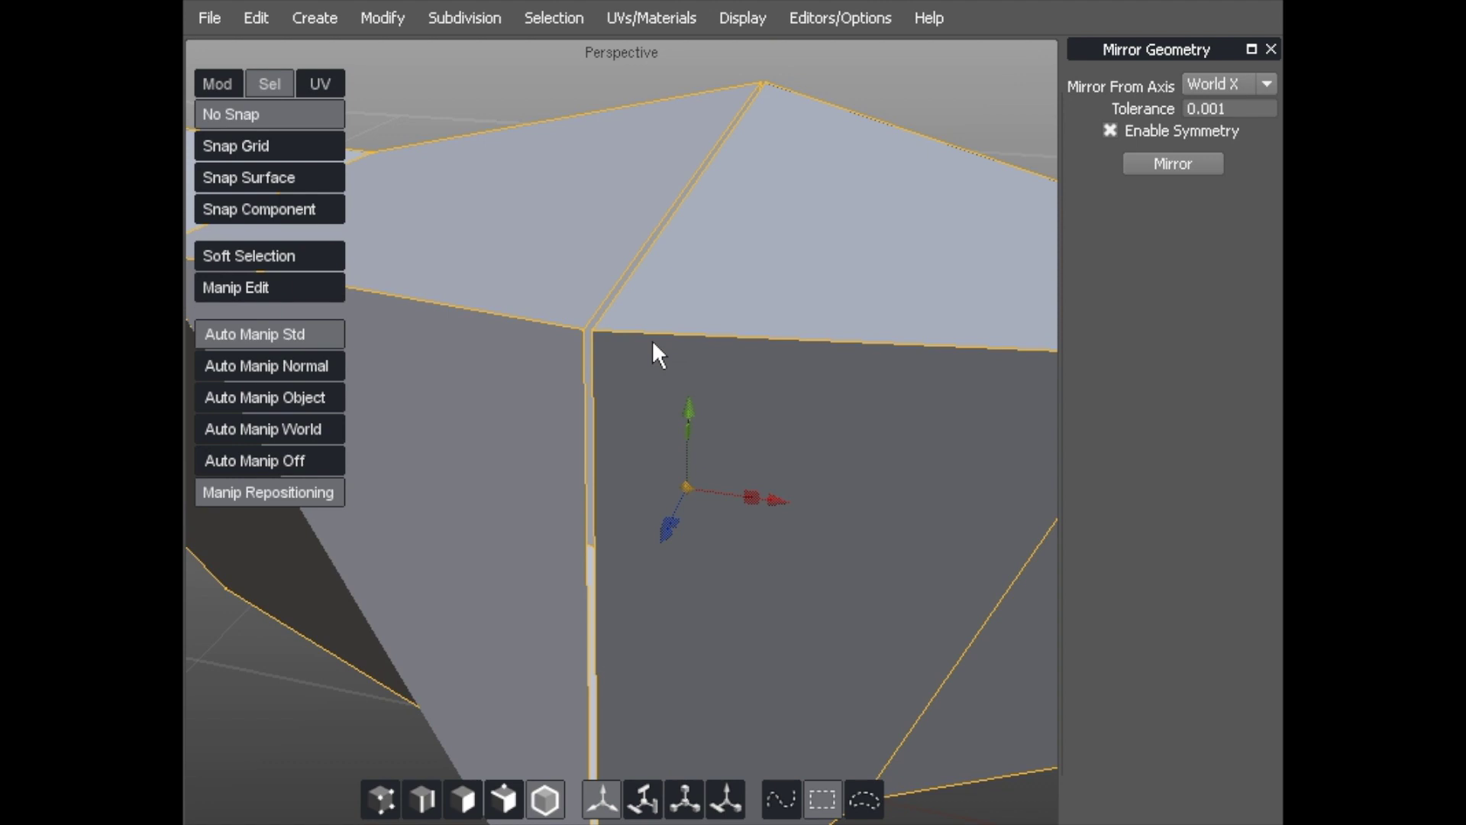
Step: Try reshaping the mirrored mesh symmetrically by moving its outer, upper rear and centre-line vertices, and inspect the seam
{"action": "key", "text": "1"}
{"action": "left_click", "coordinate": [584, 327]}
{"action": "right_click_drag", "start_coordinate": [647, 285], "coordinate": [469, 366], "text": "alt"}
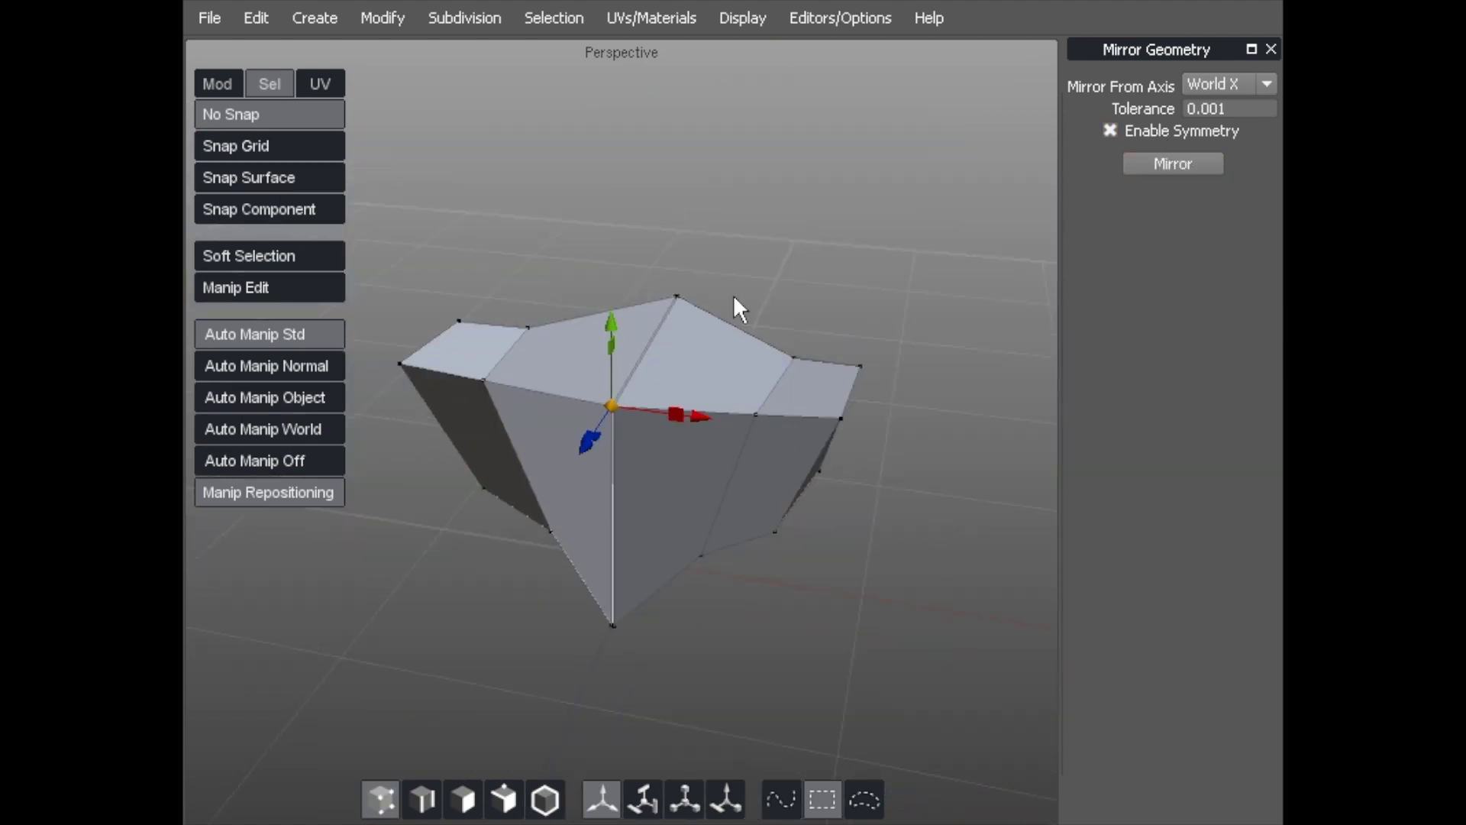
{"action": "left_click", "coordinate": [860, 365]}
{"action": "mouse_move", "coordinate": [852, 382]}
{"action": "left_mouse_down"}
{"action": "mouse_move", "coordinate": [919, 376]}
{"action": "mouse_move", "coordinate": [883, 343]}
{"action": "mouse_move", "coordinate": [922, 415]}
{"action": "mouse_move", "coordinate": [871, 376]}
{"action": "left_mouse_up"}
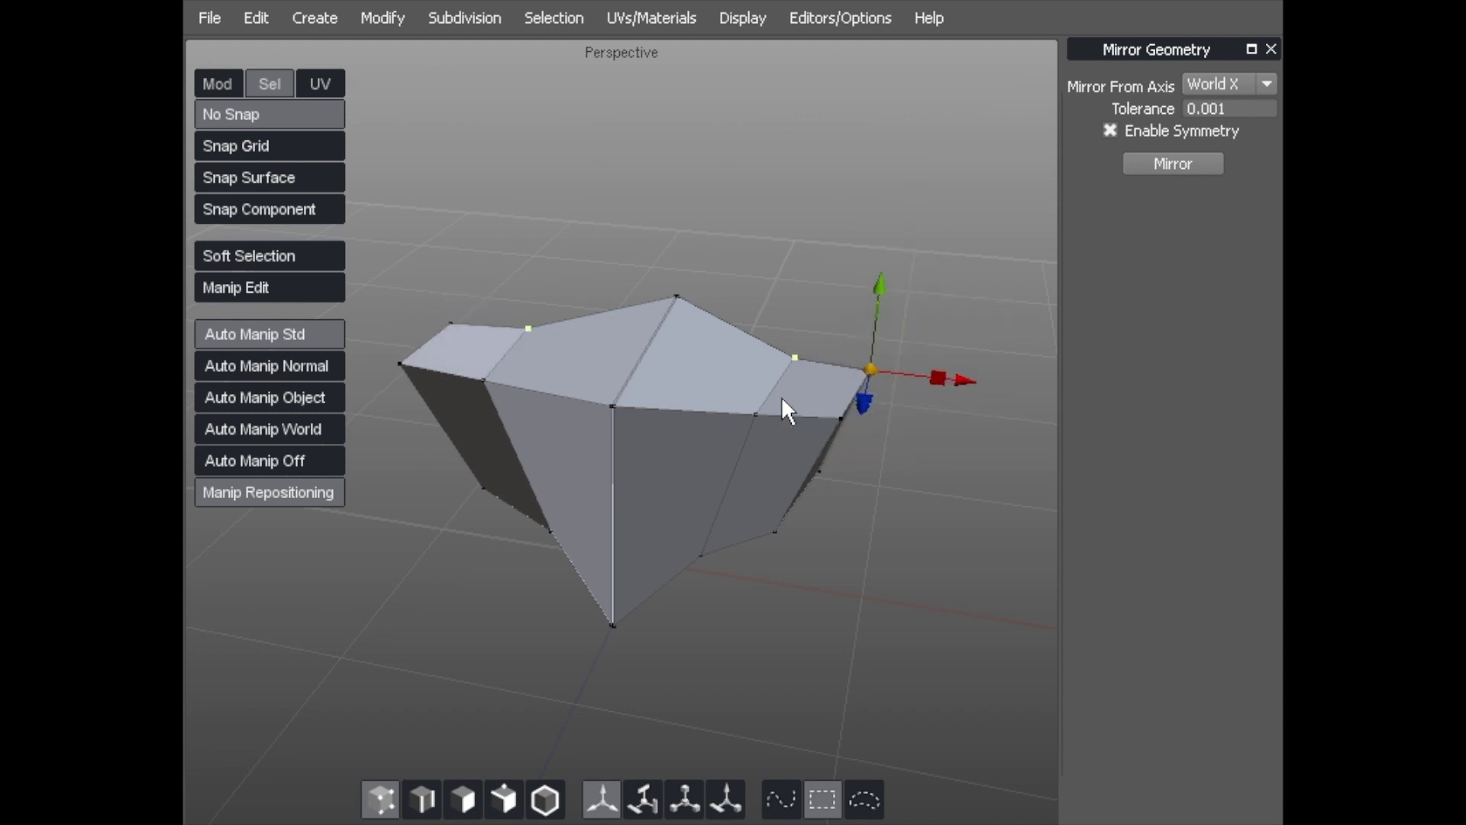
{"action": "left_click_drag", "start_coordinate": [447, 329], "coordinate": [474, 290]}
{"action": "key", "text": "ctrl+z"}
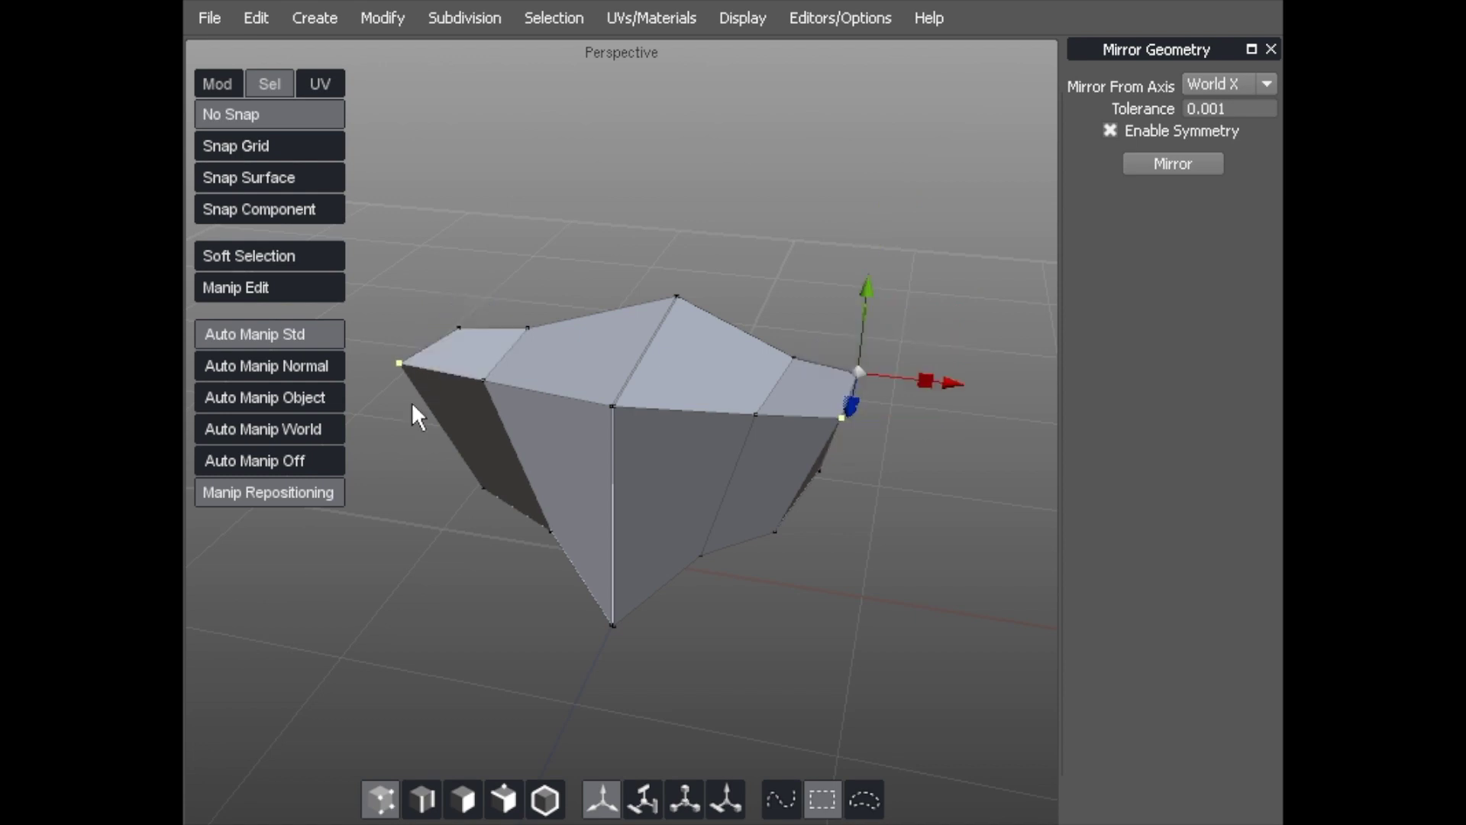
{"action": "left_click_drag", "start_coordinate": [402, 361], "coordinate": [419, 397]}
{"action": "left_click_drag", "start_coordinate": [528, 328], "coordinate": [525, 268]}
{"action": "left_click_drag", "start_coordinate": [676, 297], "coordinate": [670, 270]}
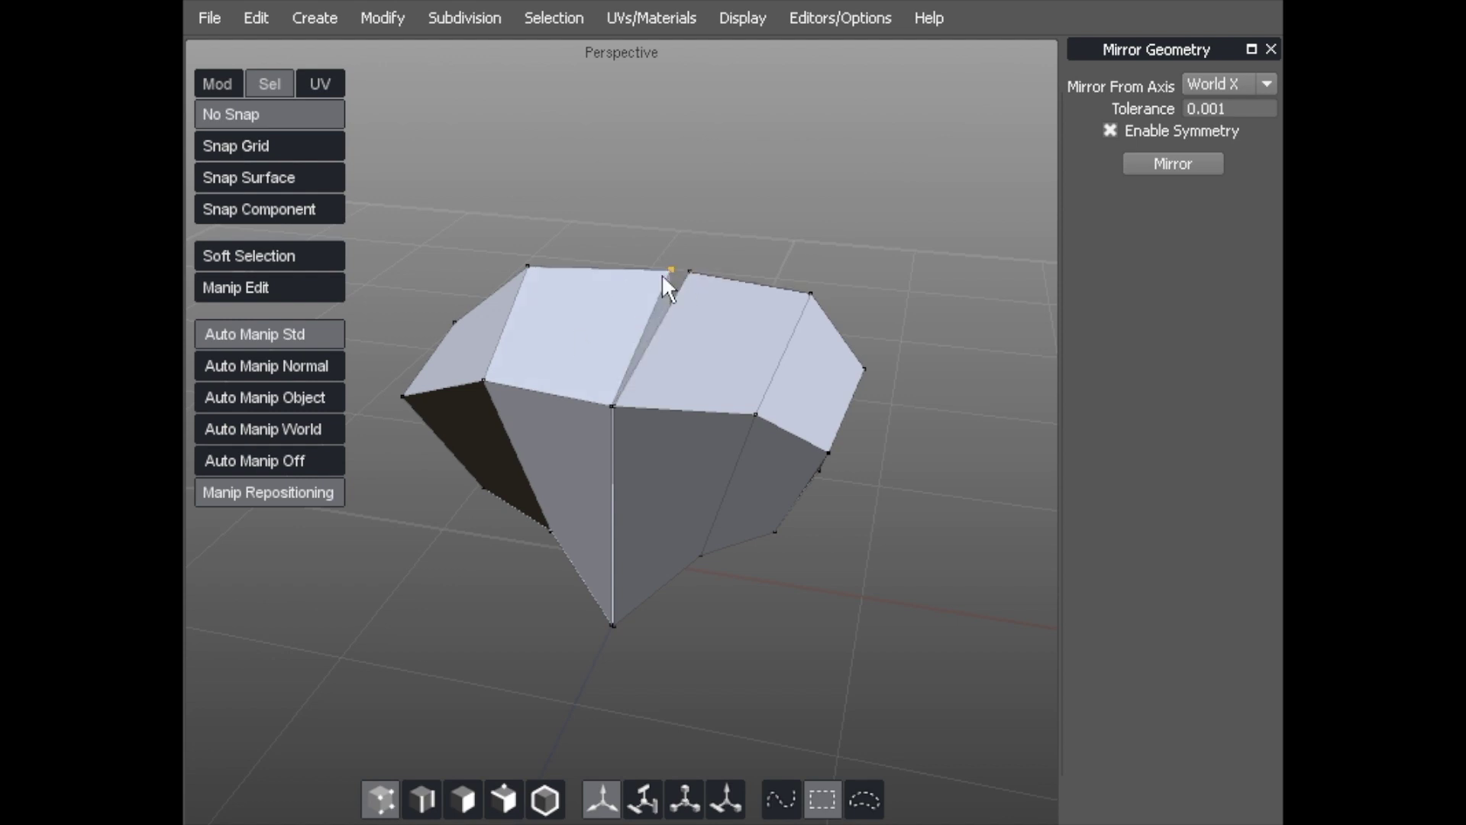
{"action": "scroll", "coordinate": [667, 273], "scroll_direction": "up", "scroll_amount": 5}
{"action": "middle_click_drag", "start_coordinate": [654, 334], "coordinate": [730, 207]}
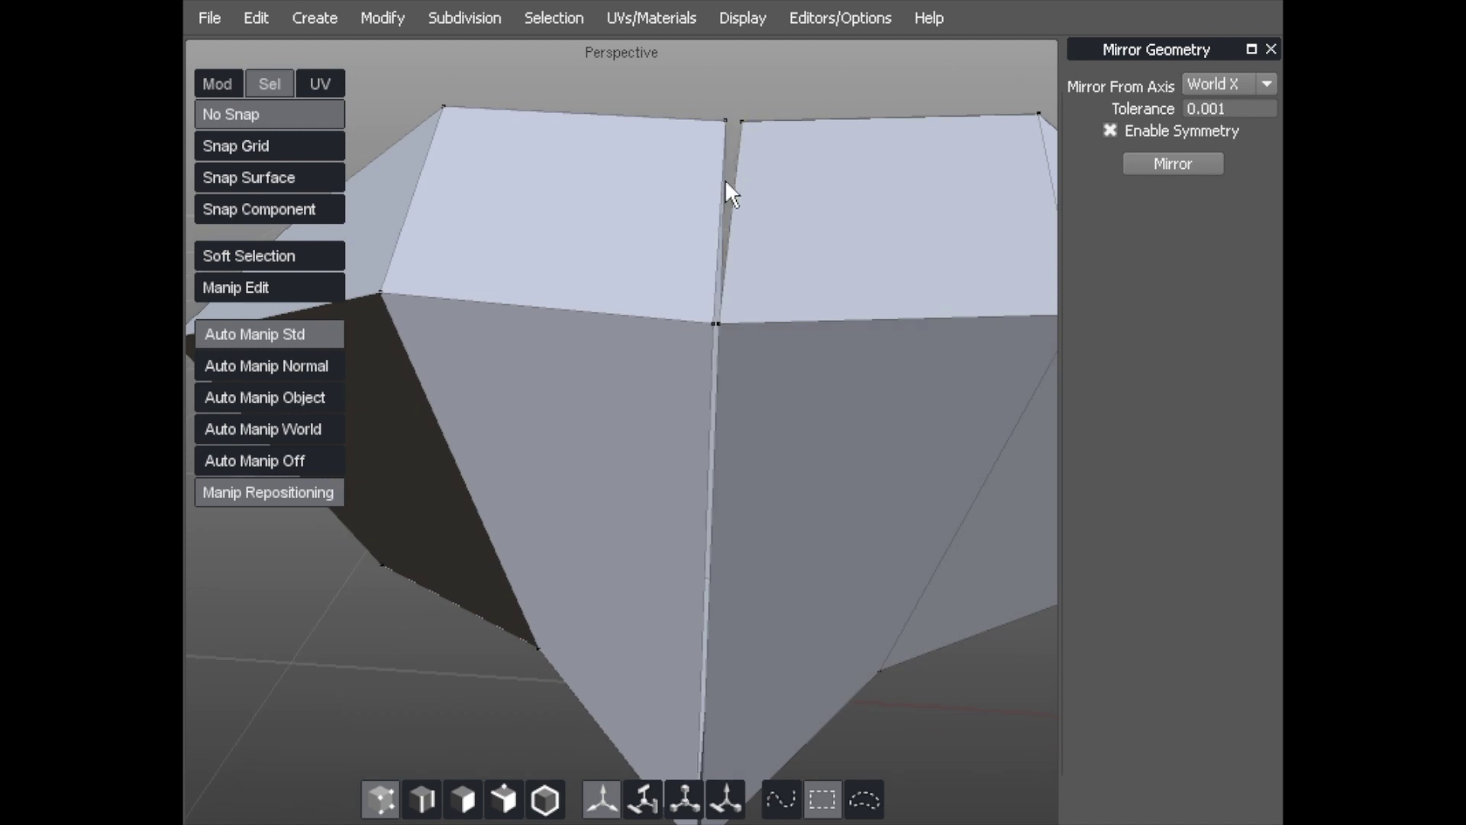
Step: Undo the vertex moves and the geometry mirror so that only the original half remains
{"action": "scroll", "coordinate": [608, 471], "scroll_direction": "down", "scroll_amount": 3}
{"action": "middle_click_drag", "start_coordinate": [609, 472], "coordinate": [646, 407]}
{"action": "middle_click_drag", "start_coordinate": [702, 304], "coordinate": [622, 321]}
{"action": "key", "text": "ctrl+z"}
{"action": "key", "text": "ctrl+z"}
{"action": "key", "text": "ctrl+z"}
{"action": "key", "text": "ctrl+z"}
{"action": "key", "text": "ctrl+z"}
{"action": "key", "text": "ctrl+z"}
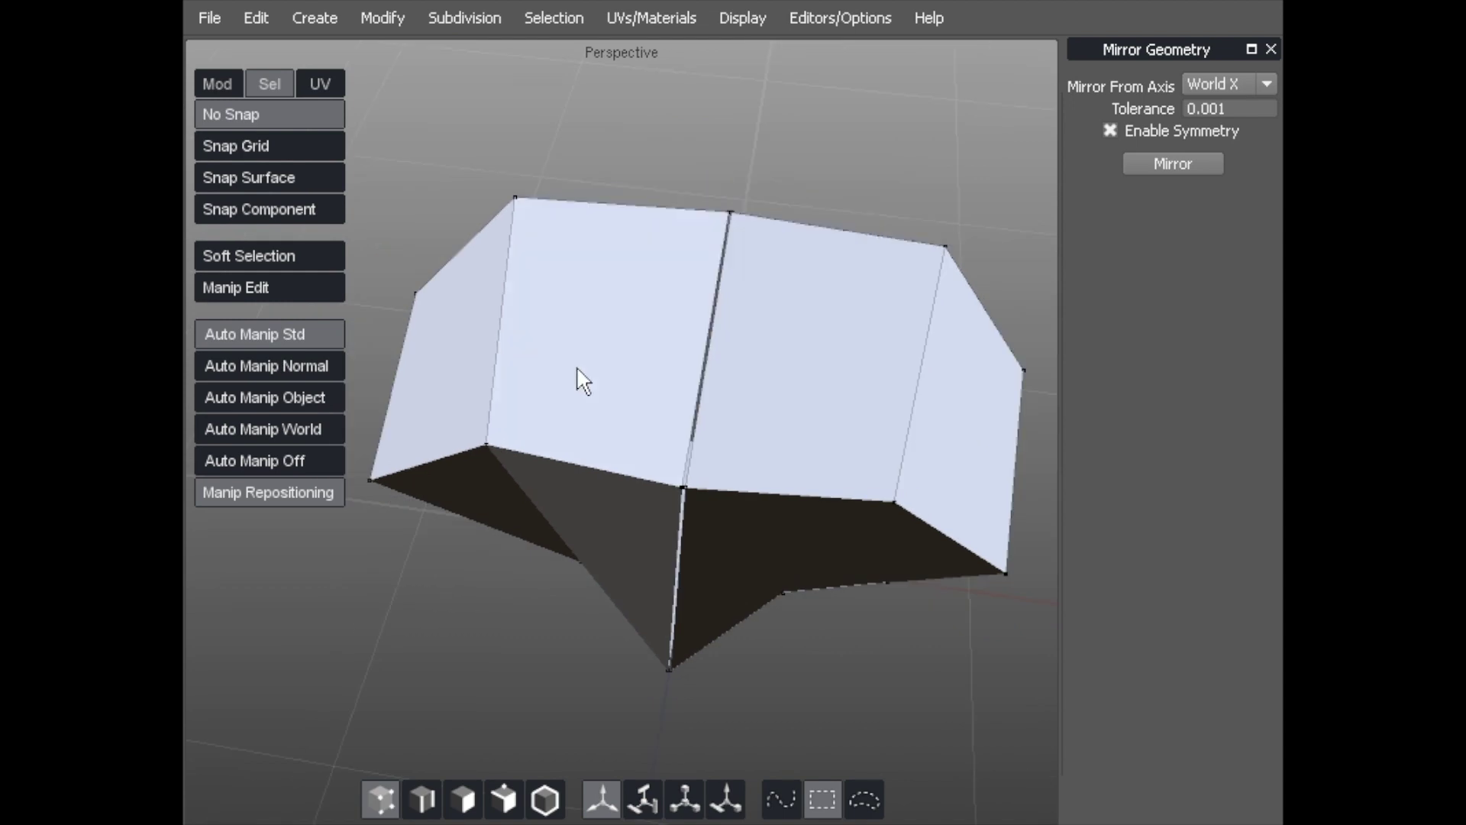
{"action": "key", "text": "ctrl+z"}
{"action": "key", "text": "ctrl+z"}
{"action": "key", "text": "ctrl+z"}
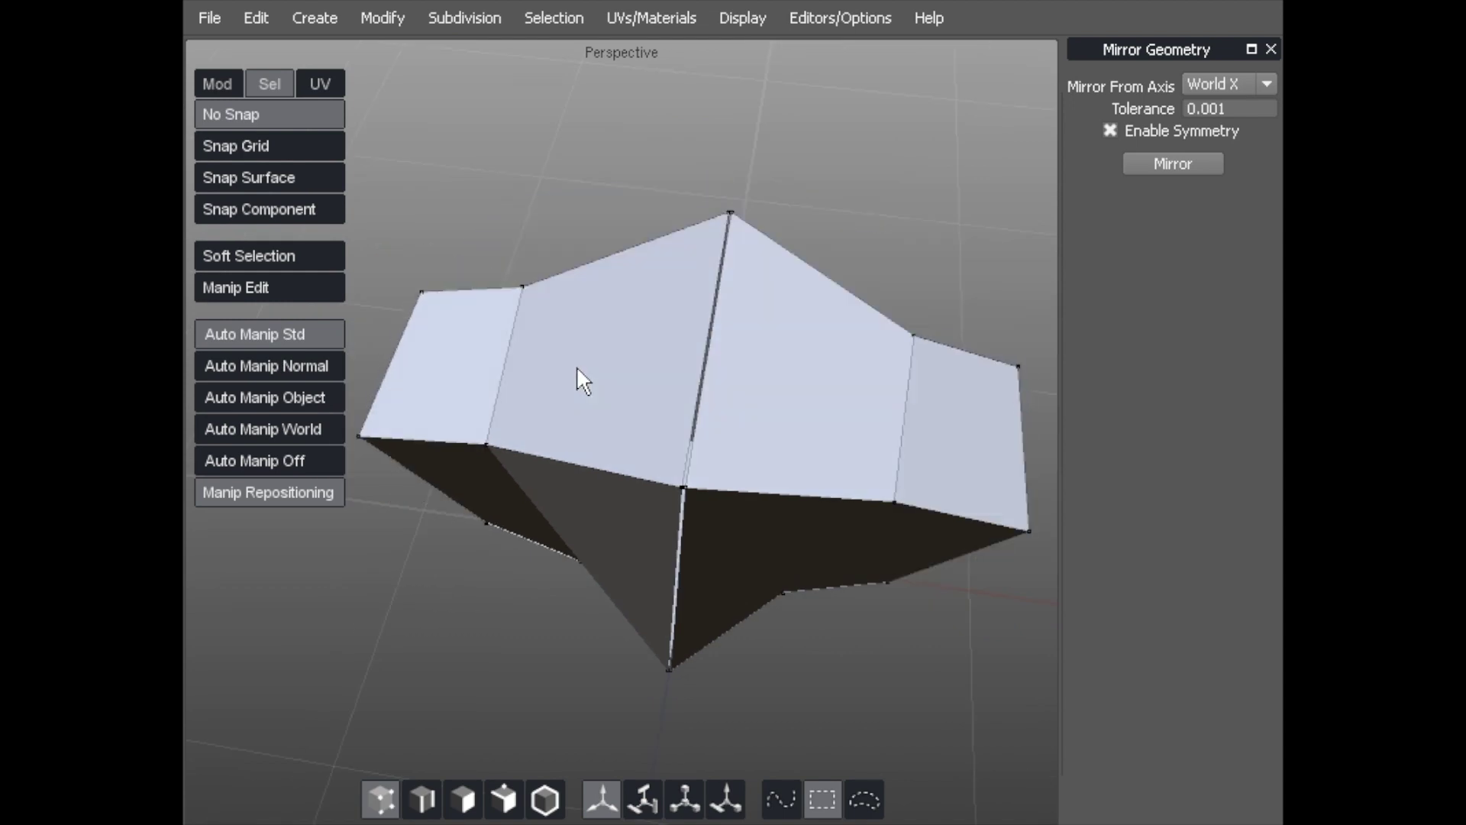
{"action": "middle_click_drag", "start_coordinate": [510, 356], "coordinate": [719, 256]}
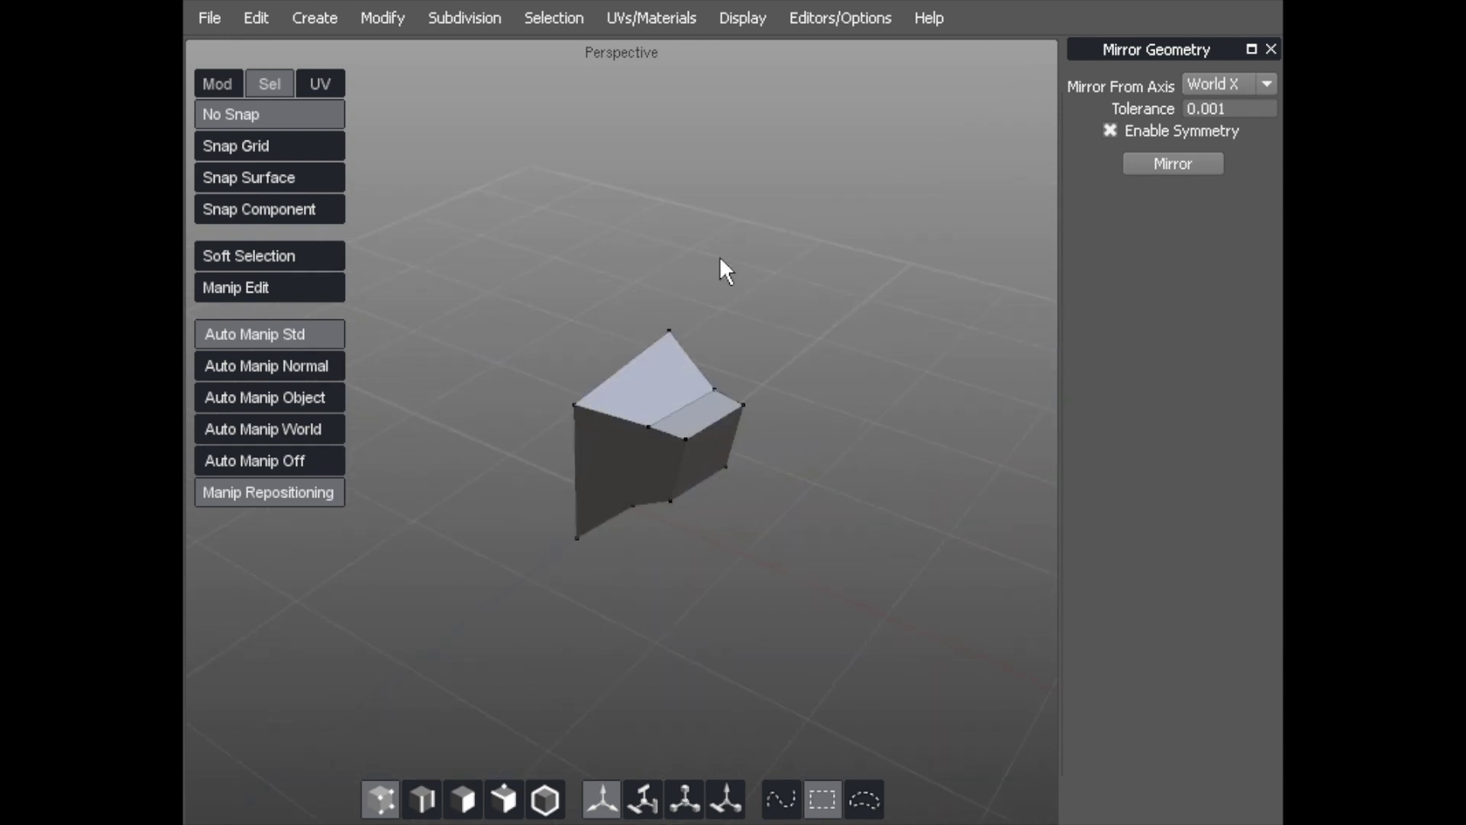
Step: Set the Mirror Geometry tolerance to 2
{"action": "left_click", "coordinate": [1243, 108]}
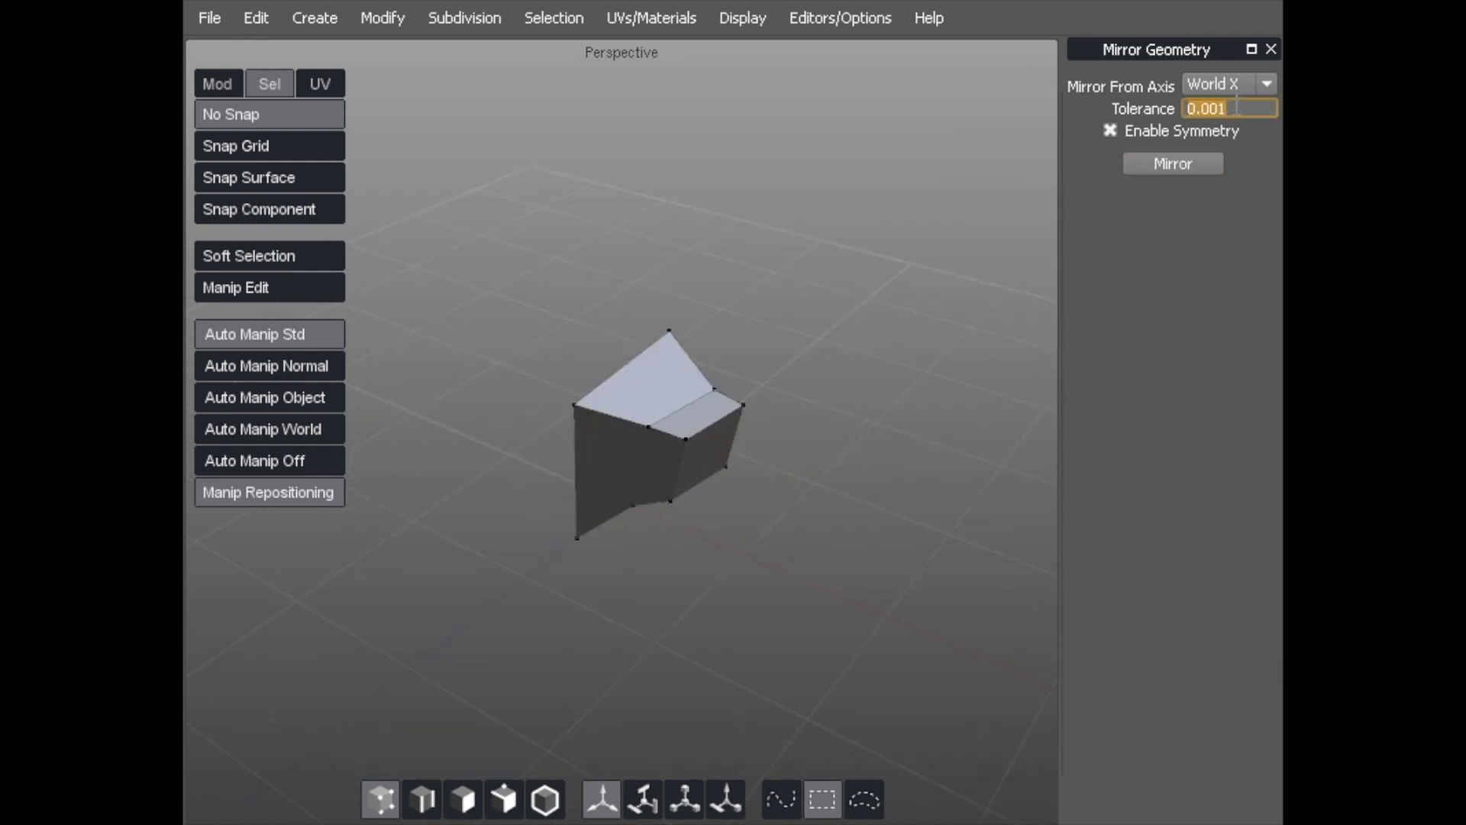
{"action": "left_click", "coordinate": [1253, 109]}
{"action": "key", "text": "BackSpace"}
{"action": "type", "text": "51"}
{"action": "key", "text": "BackSpace"}
{"action": "key", "text": "BackSpace"}
{"action": "key", "text": "BackSpace"}
{"action": "key", "text": "BackSpace"}
{"action": "key", "text": "BackSpace"}
{"action": "key", "text": "BackSpace"}
{"action": "type", "text": "2"}
{"action": "key", "text": "Return"}
Step: Select the half and try to mirror it across World X with the tolerance of 2
{"action": "right_click_drag", "start_coordinate": [627, 311], "coordinate": [727, 357], "text": "alt"}
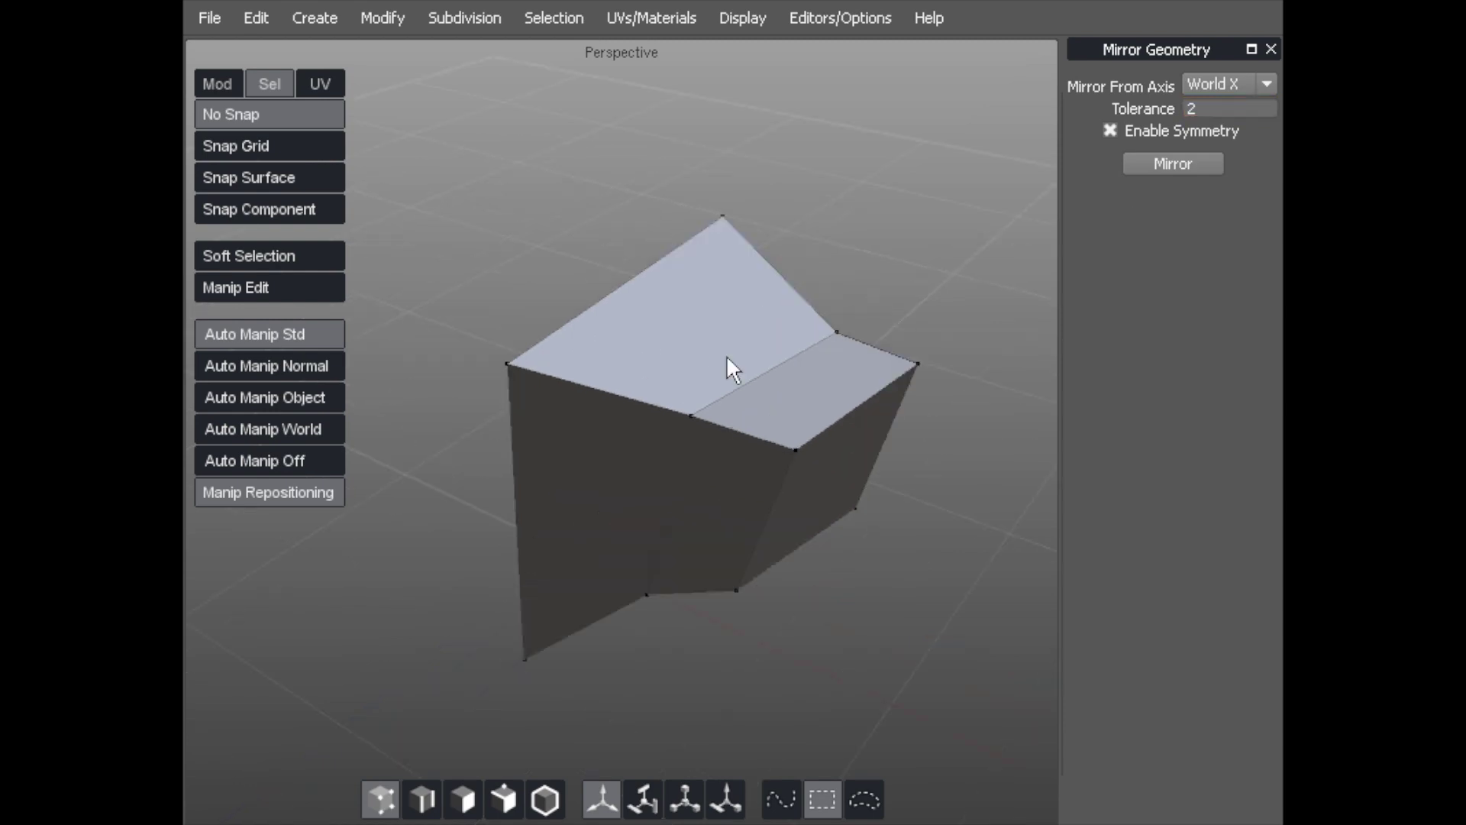
{"action": "left_click", "coordinate": [654, 397]}
{"action": "left_click_drag", "start_coordinate": [637, 396], "coordinate": [791, 246], "text": "alt"}
{"action": "left_click", "coordinate": [1180, 162]}
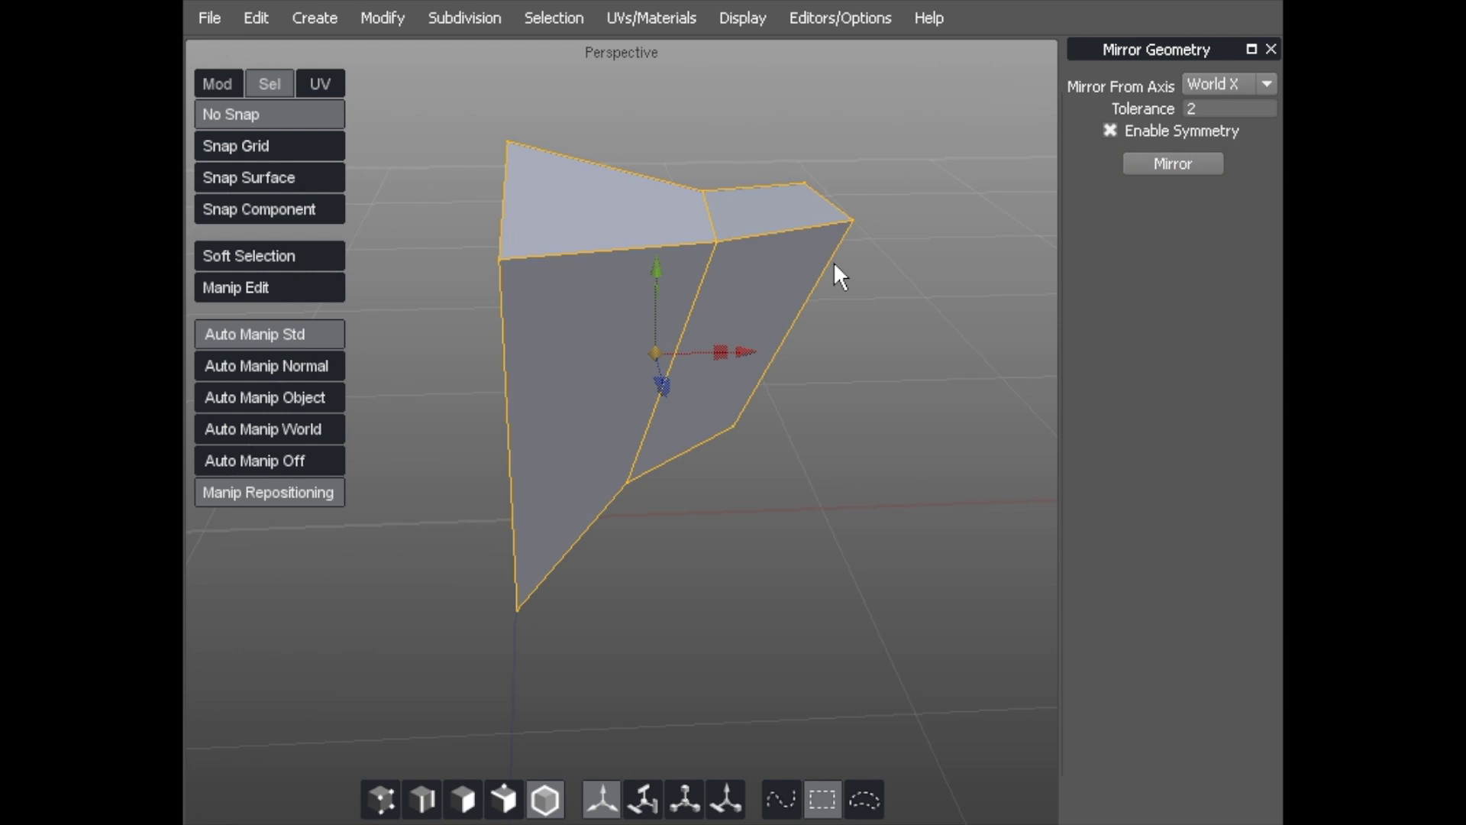
{"action": "left_click_drag", "start_coordinate": [460, 325], "coordinate": [678, 272], "text": "alt"}
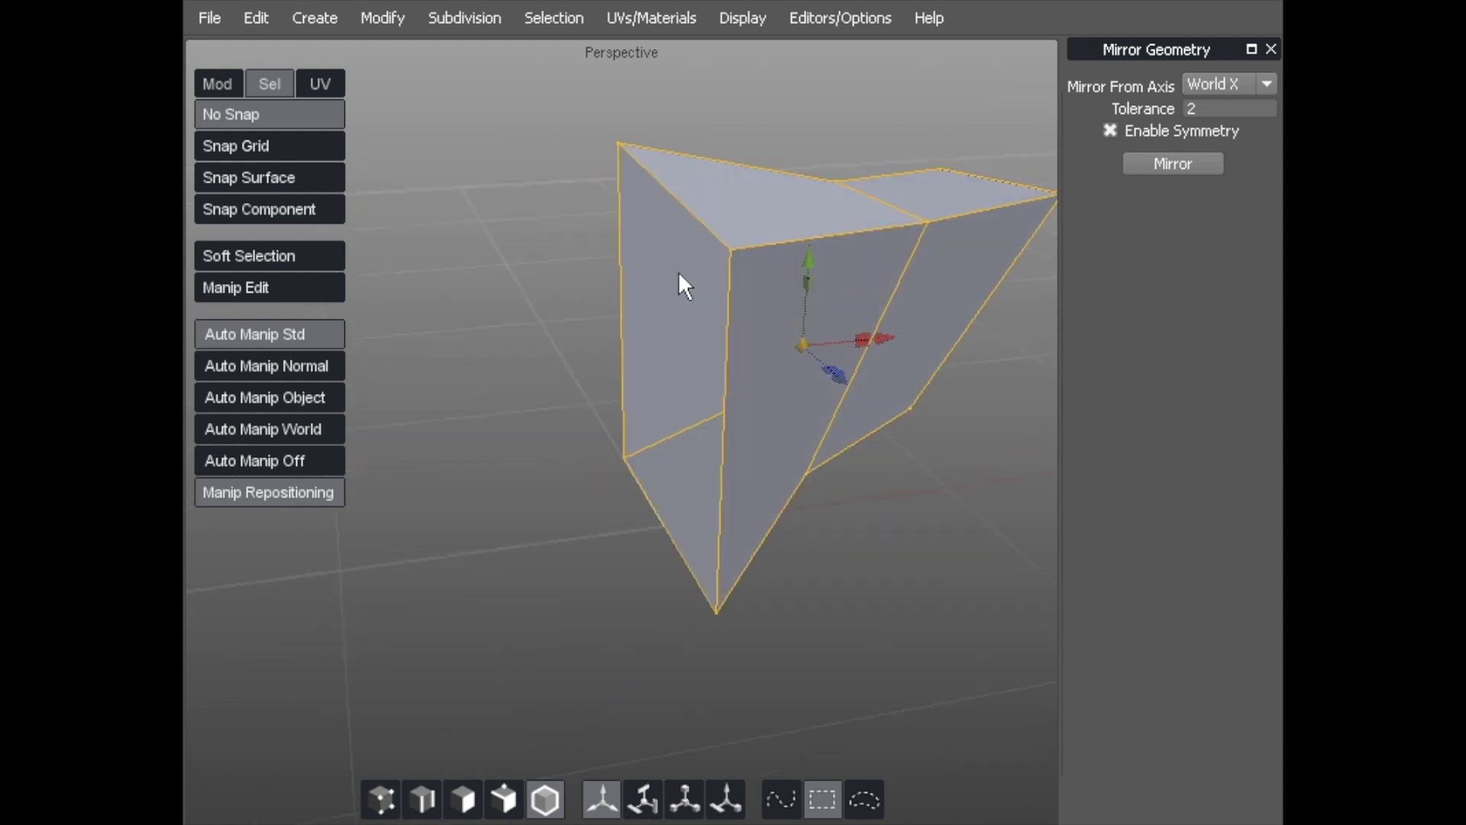
Step: Set the Mirror Geometry tolerance to 0.002 and try mirroring the half across World X, undoing the mirror after checking the seam
{"action": "left_click", "coordinate": [1216, 108]}
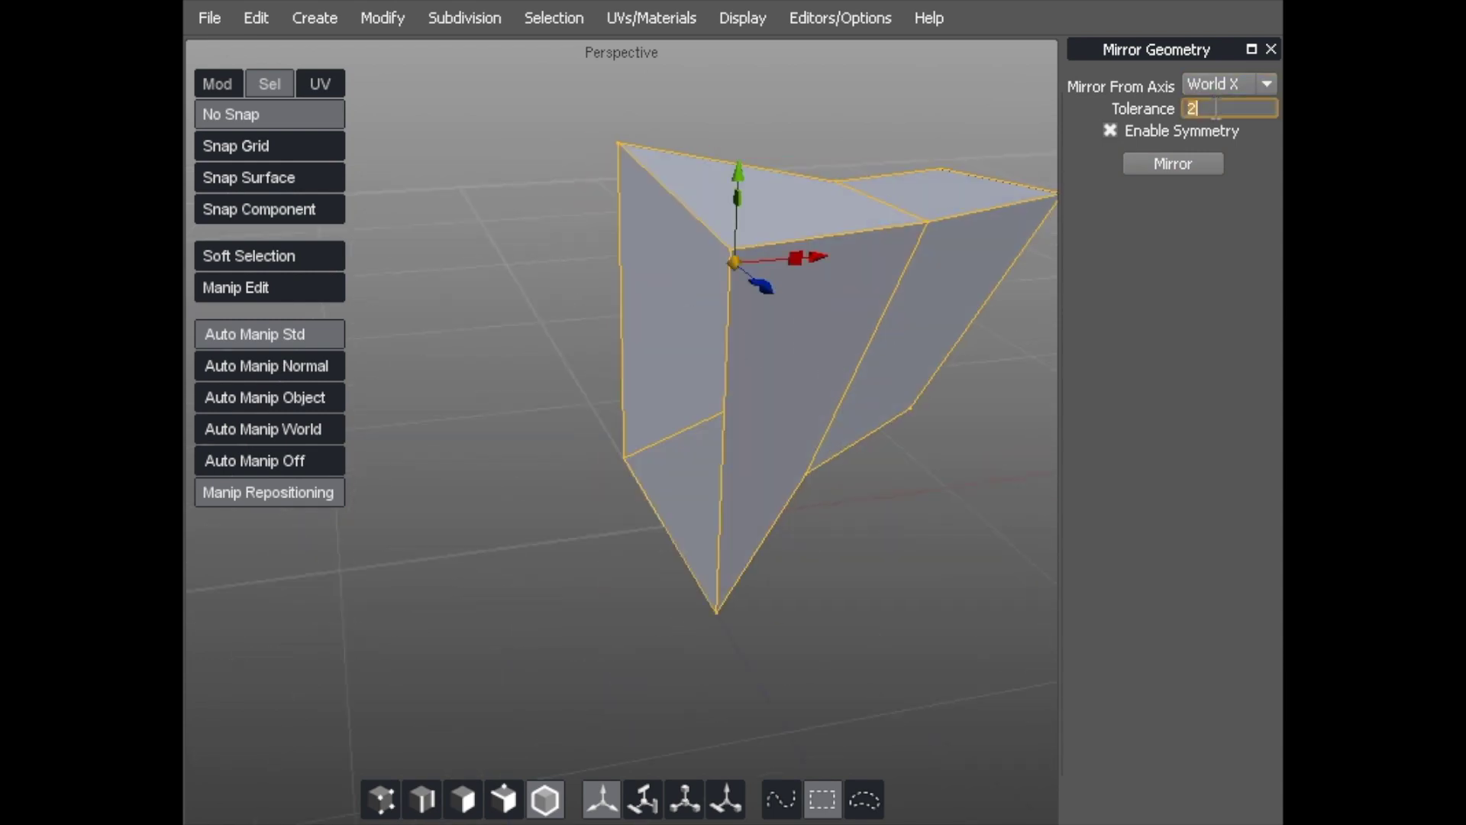
{"action": "key", "text": "BackSpace"}
{"action": "type", "text": "0.002"}
{"action": "left_click", "coordinate": [1155, 160]}
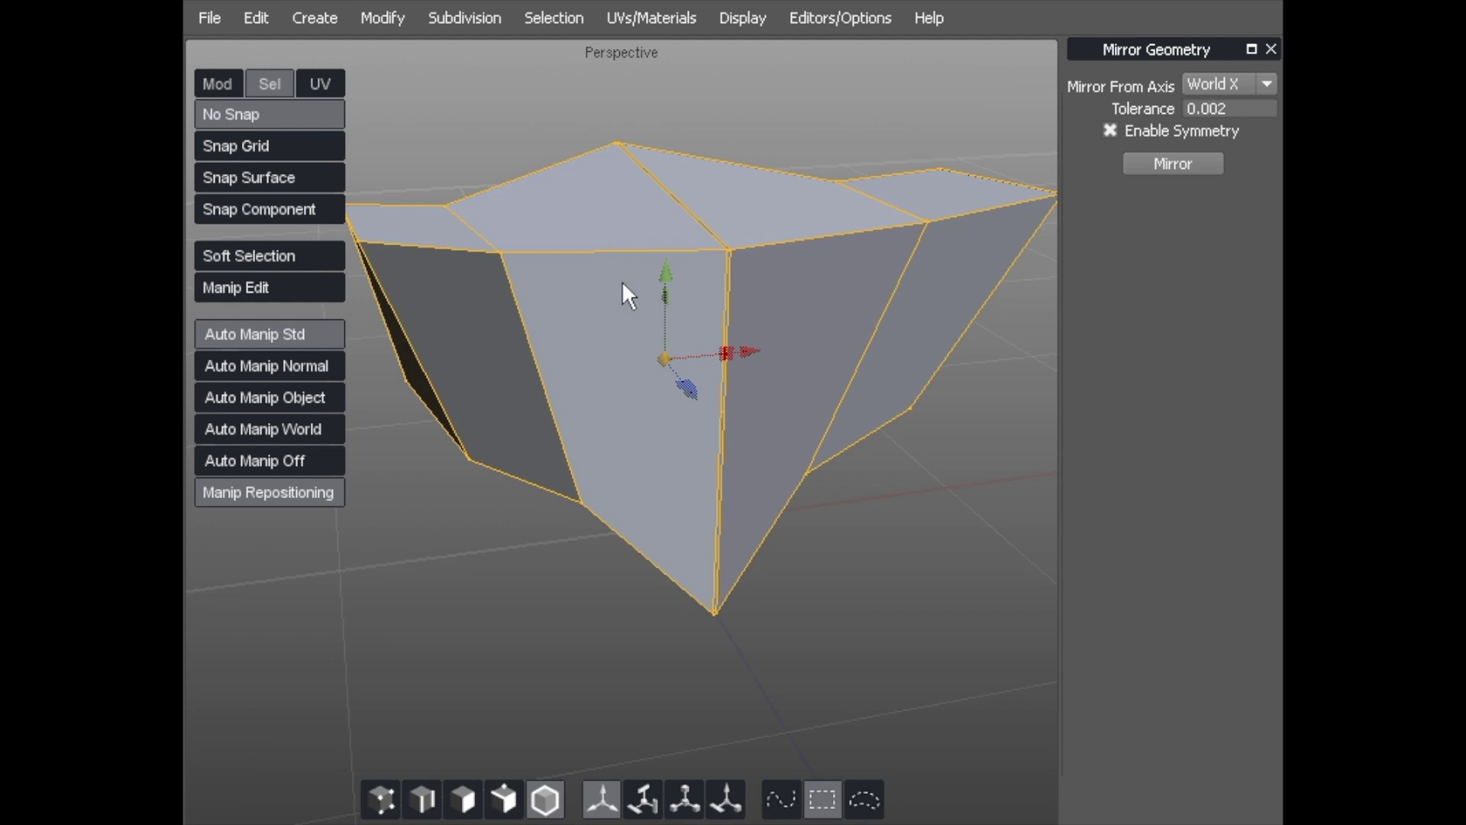
{"action": "scroll", "coordinate": [622, 281], "scroll_direction": "up", "scroll_amount": 4}
{"action": "left_click_drag", "start_coordinate": [622, 280], "coordinate": [534, 279], "text": "alt"}
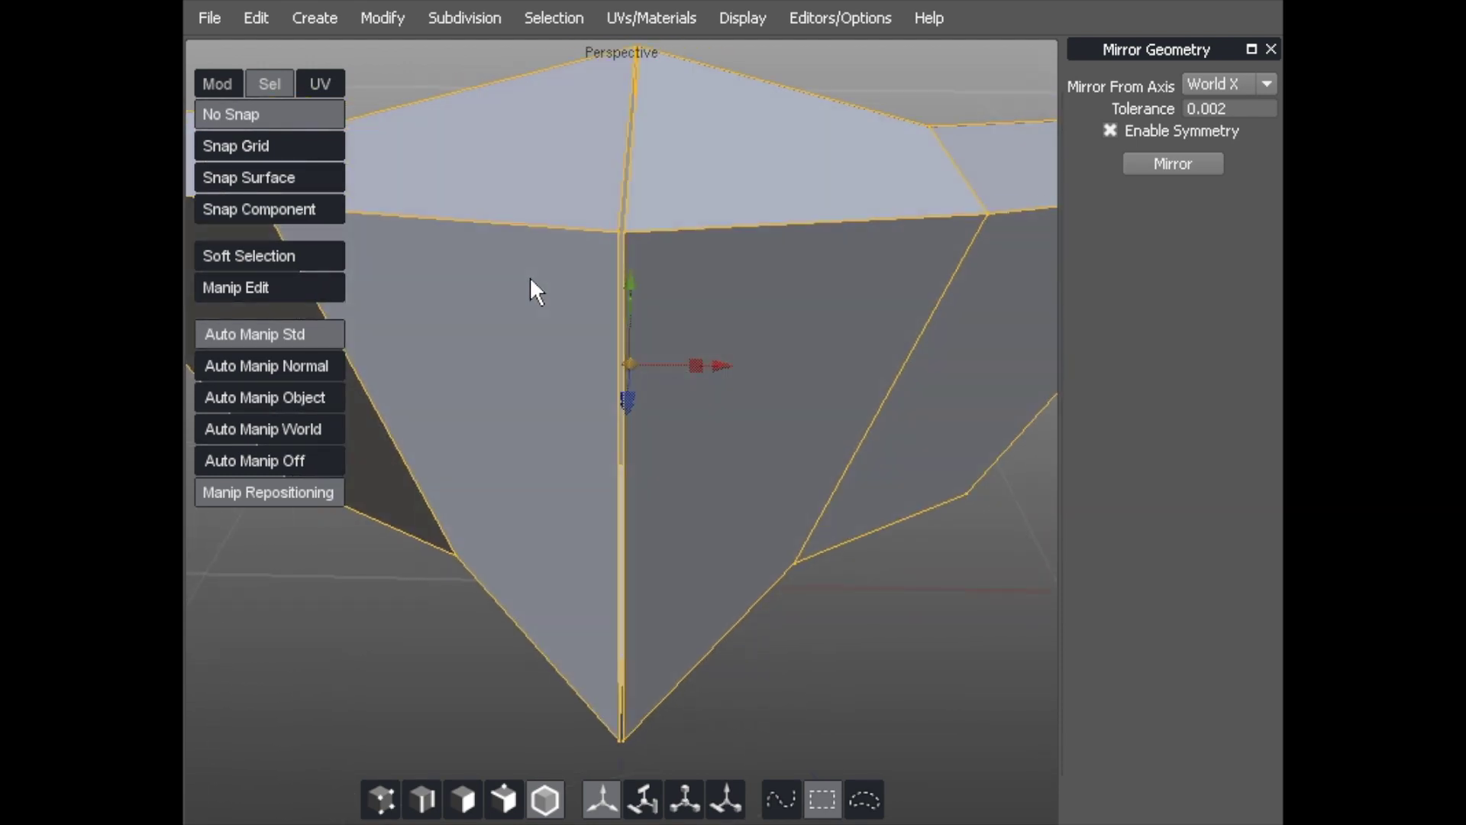
{"action": "key", "text": "ctrl+z"}
Step: Switch to the front view and select all vertices along the half's open centre-line edge
{"action": "key", "text": "space"}
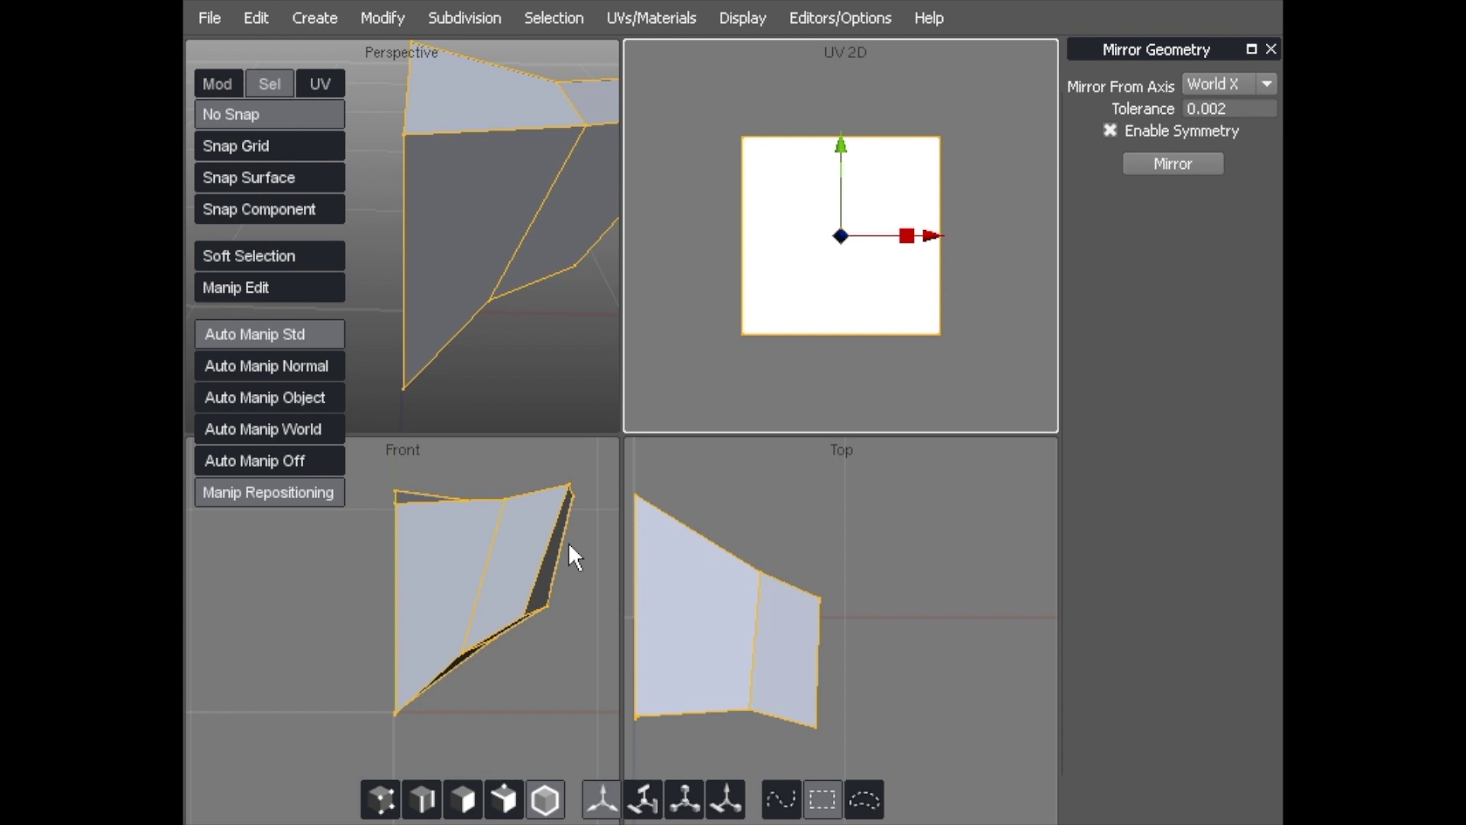
{"action": "key", "text": "space"}
{"action": "right_click_drag", "start_coordinate": [631, 282], "coordinate": [739, 232], "text": "alt"}
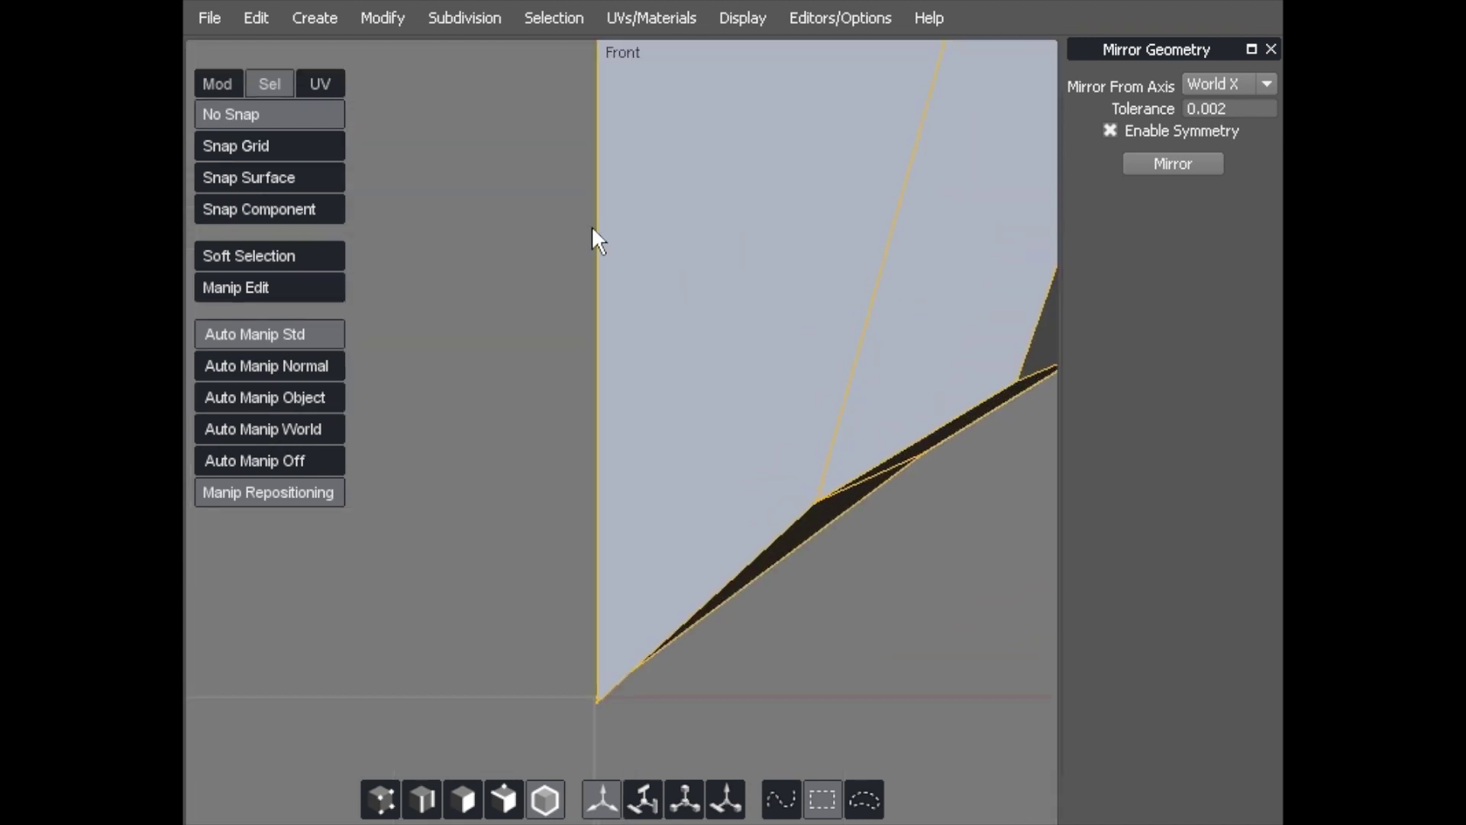
{"action": "scroll", "coordinate": [598, 240], "scroll_direction": "down", "scroll_amount": 5}
{"action": "right_click_drag", "start_coordinate": [460, 324], "coordinate": [576, 282], "text": "alt"}
{"action": "middle_click_drag", "start_coordinate": [576, 282], "coordinate": [556, 225], "text": "alt"}
{"action": "right_click_drag", "start_coordinate": [556, 224], "coordinate": [537, 227], "text": "alt"}
{"action": "left_click", "coordinate": [488, 255]}
{"action": "key", "text": "1"}
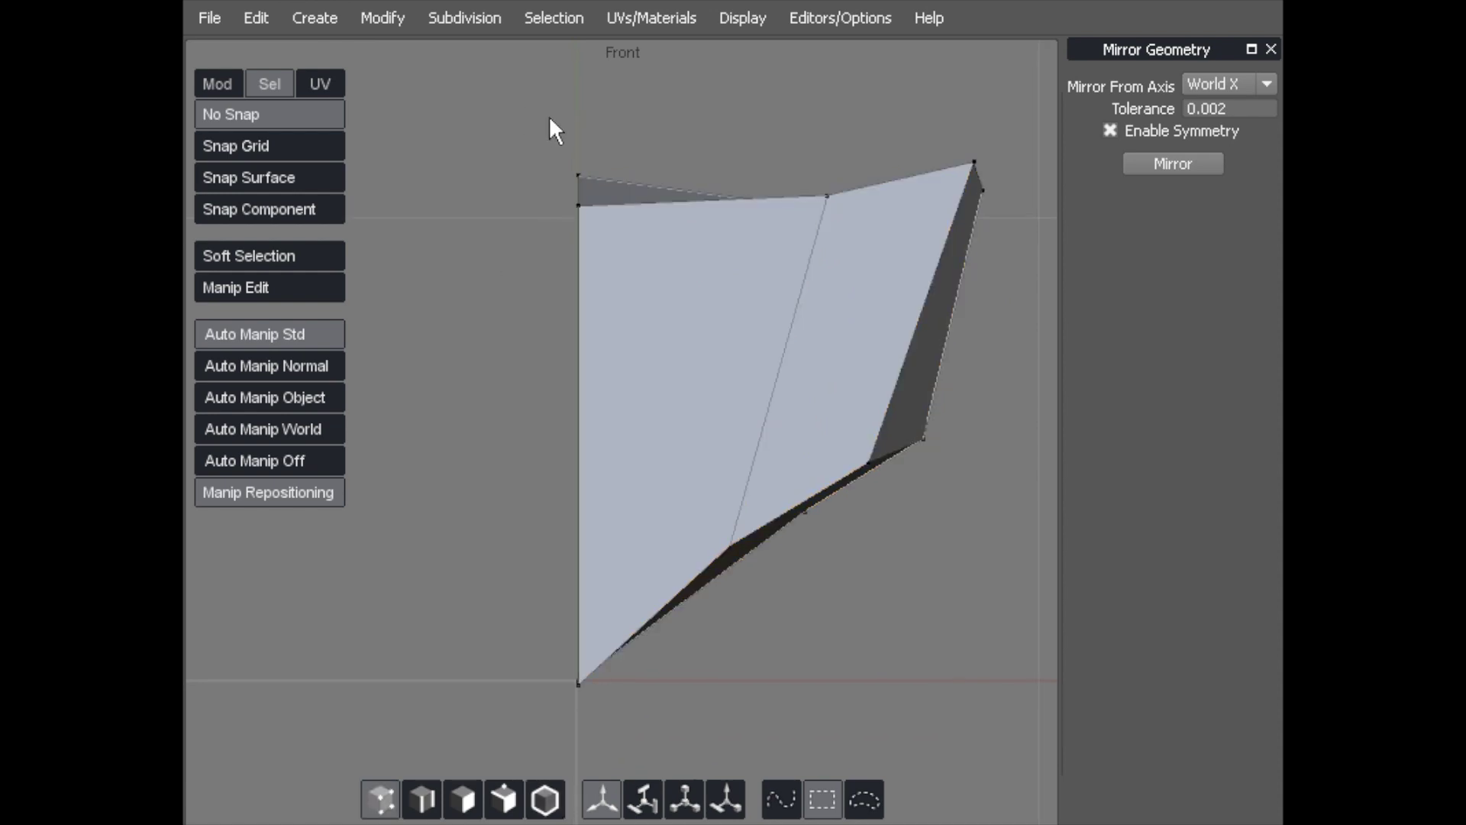
{"action": "left_click", "coordinate": [582, 180]}
{"action": "middle_click_drag", "start_coordinate": [533, 203], "coordinate": [445, 107]}
{"action": "left_click_drag", "start_coordinate": [443, 104], "coordinate": [608, 712]}
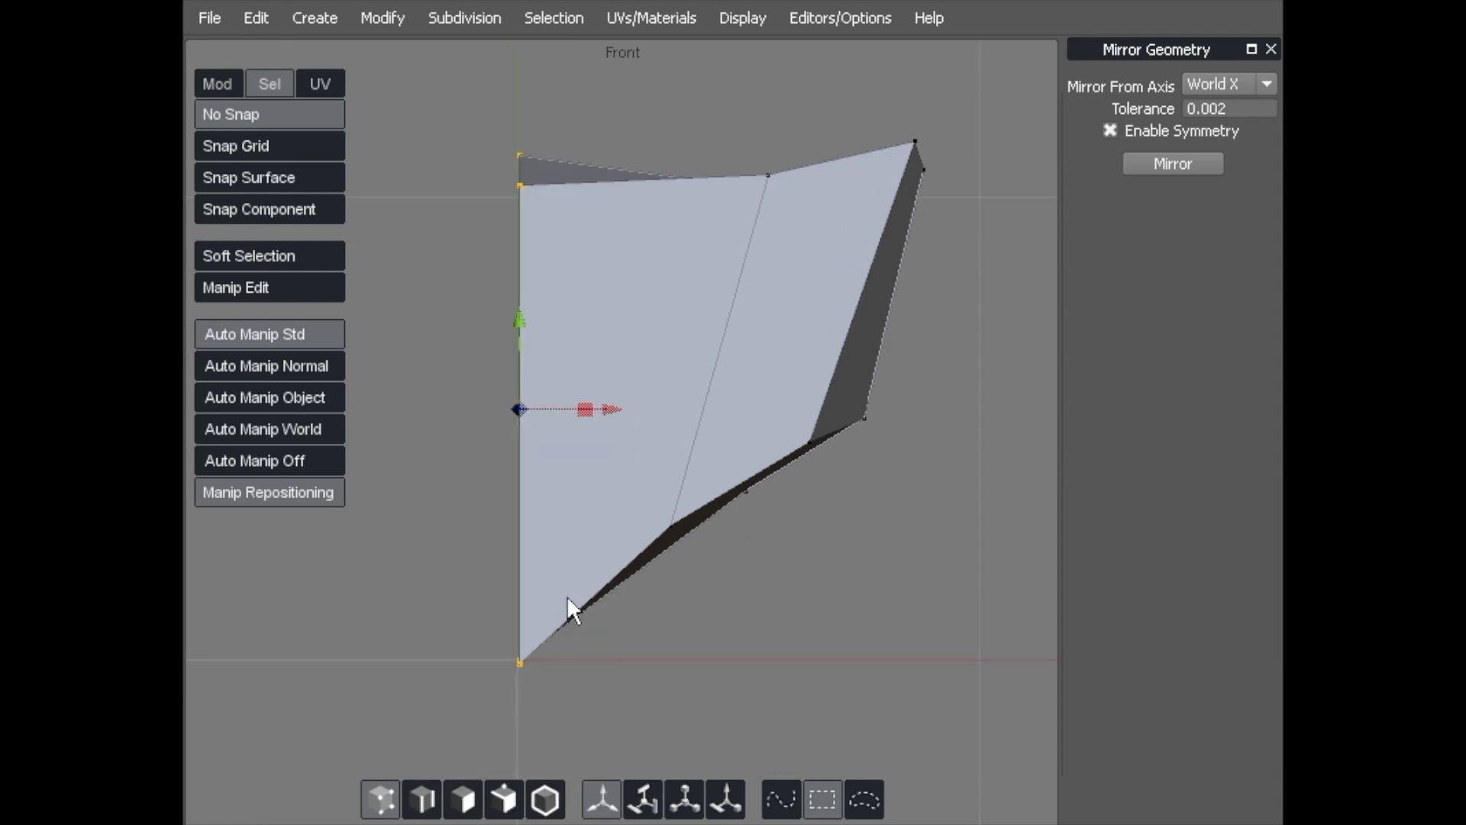
Step: Return to the perspective view and open the Numerical Editor for the selected centre-line vertices
{"action": "key", "text": "space"}
{"action": "key", "text": "space"}
{"action": "middle_click_drag", "start_coordinate": [659, 338], "coordinate": [510, 190]}
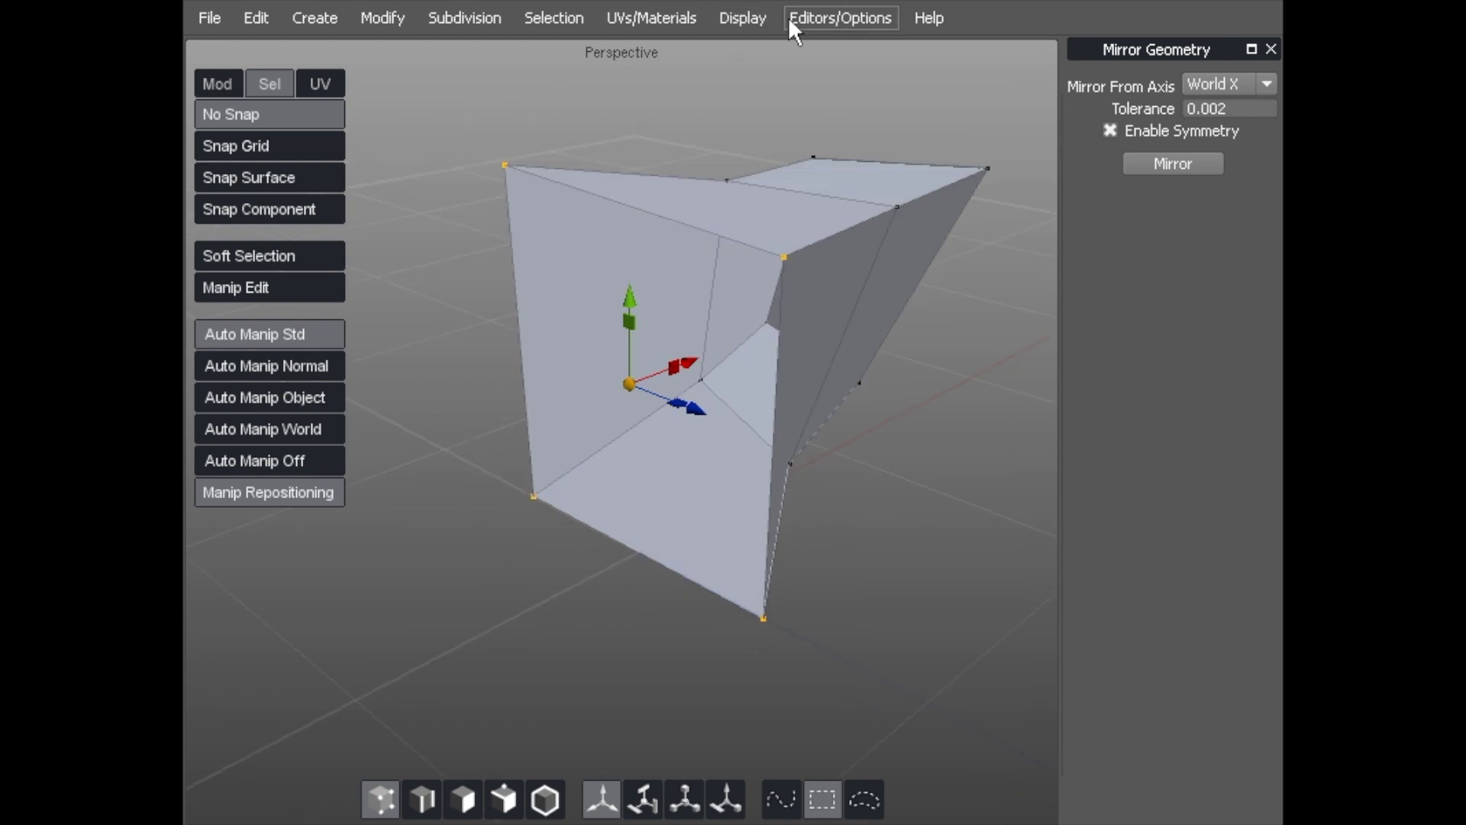
{"action": "left_click", "coordinate": [809, 17]}
{"action": "left_click", "coordinate": [840, 137]}
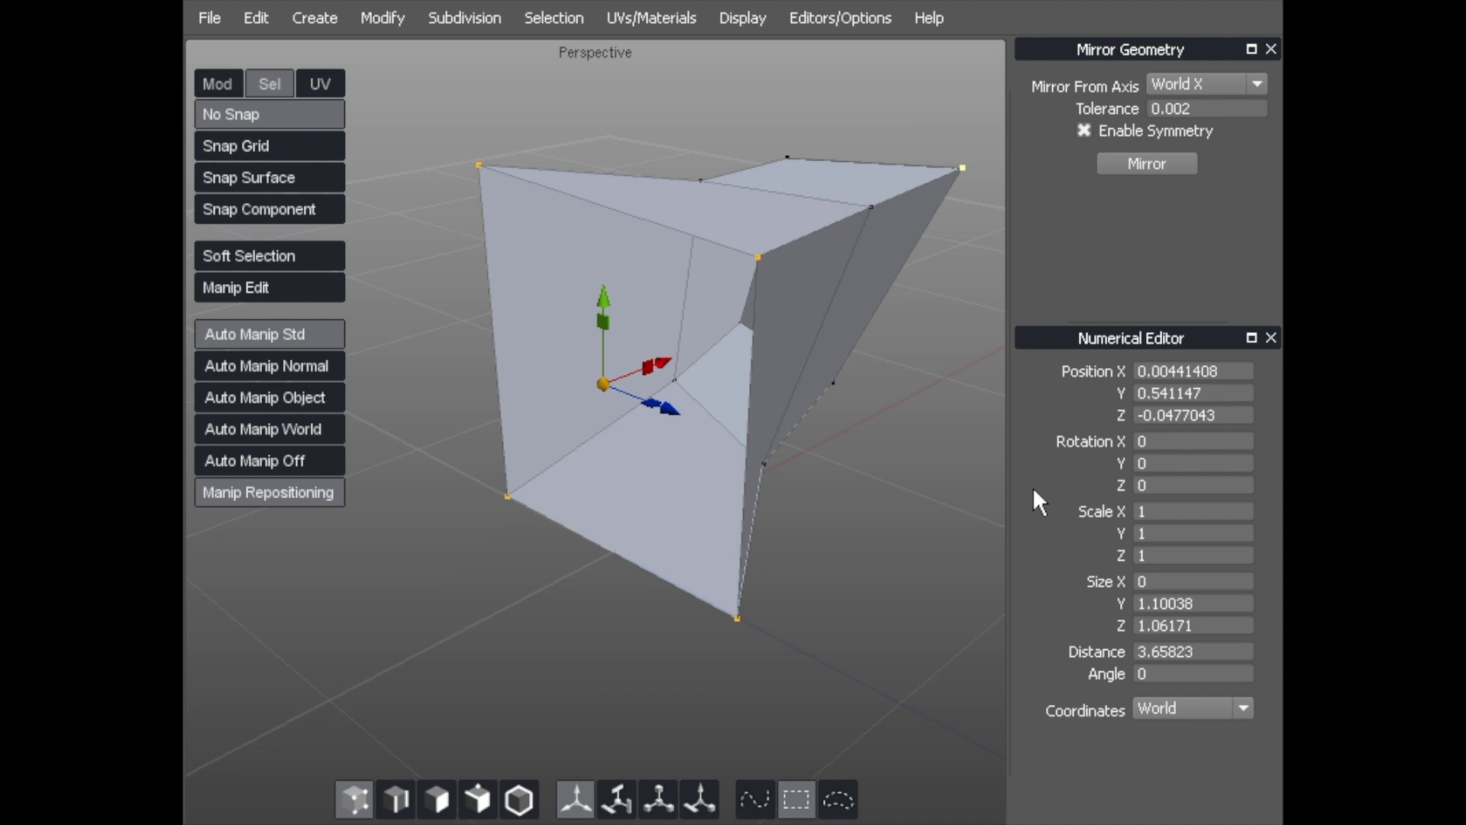
Step: Set the world X position of the selected centre-line vertices to 0
{"action": "left_click_drag", "start_coordinate": [1231, 366], "coordinate": [1155, 372]}
{"action": "double_click", "coordinate": [1156, 372]}
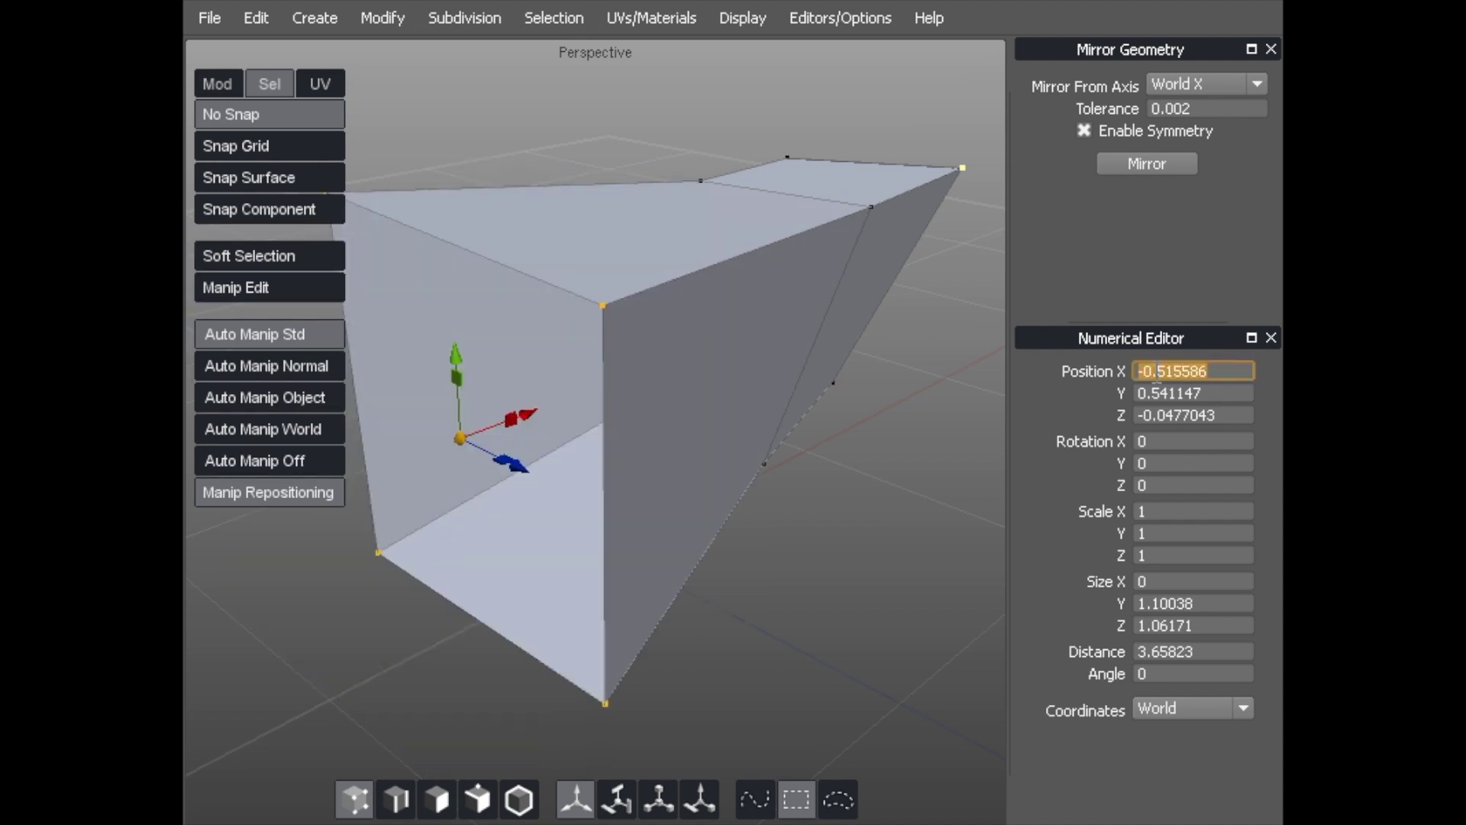
{"action": "type", "text": "0"}
{"action": "key", "text": "Return"}
{"action": "left_click", "coordinate": [894, 385]}
Step: Select the whole half, mirror it across World X with a tolerance of 0.002 and symmetry enabled, and inspect the seam
{"action": "scroll", "coordinate": [733, 390], "scroll_direction": "down", "scroll_amount": 2}
{"action": "middle_click_drag", "start_coordinate": [701, 396], "coordinate": [709, 318]}
{"action": "left_click", "coordinate": [712, 318]}
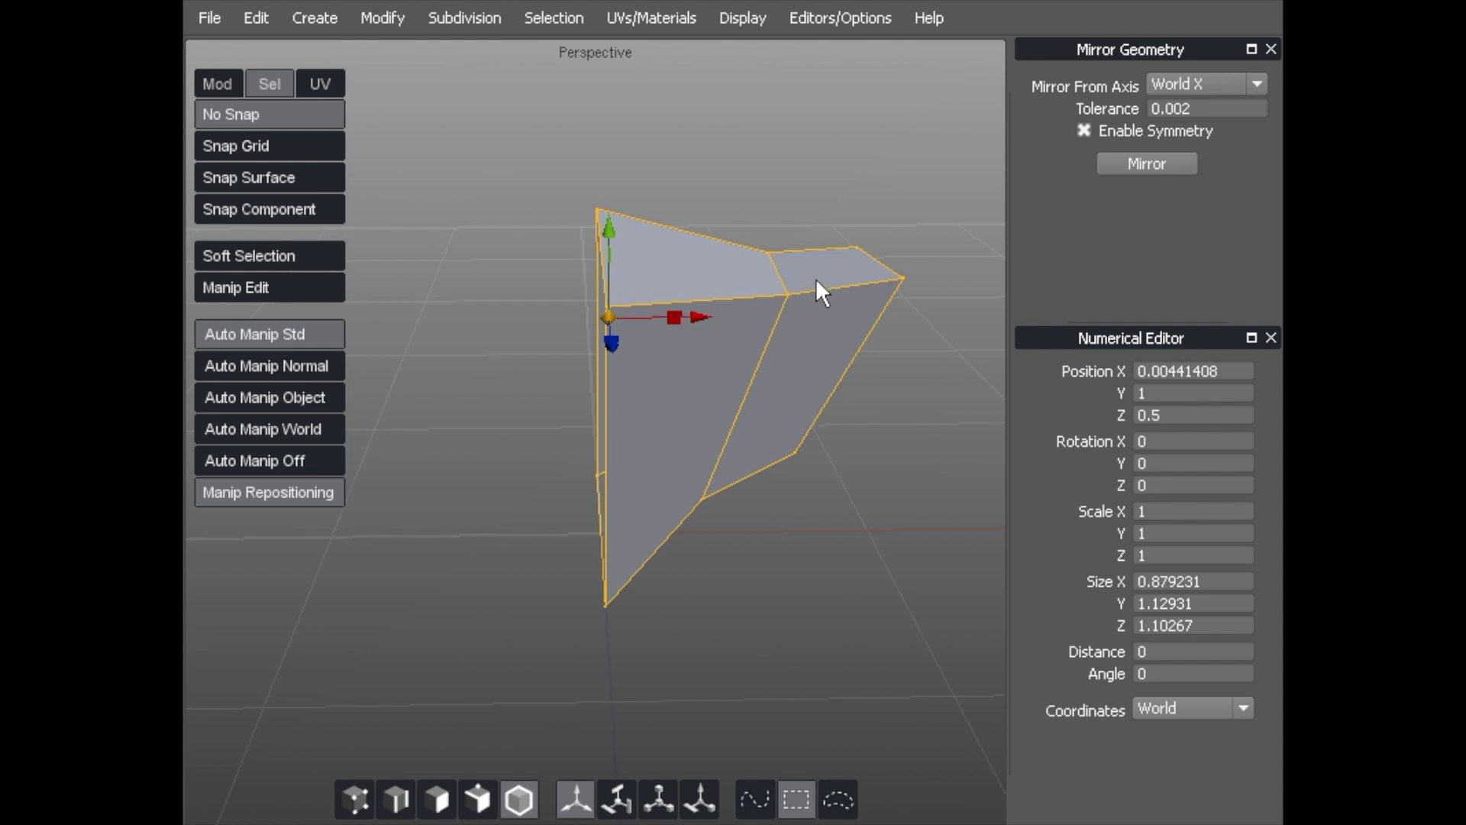
{"action": "left_click", "coordinate": [1138, 159]}
{"action": "left_click", "coordinate": [674, 140]}
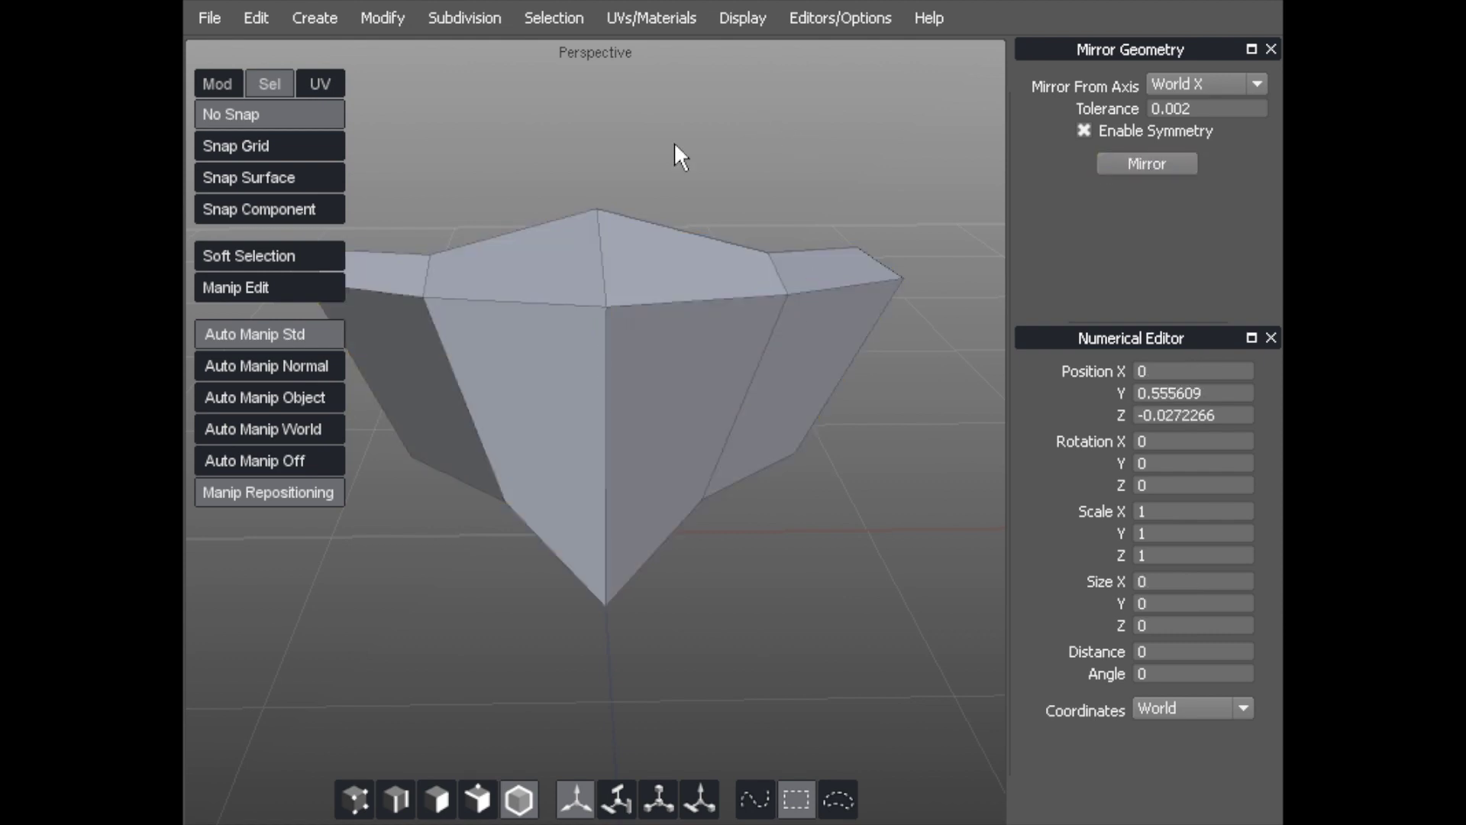
{"action": "middle_click_drag", "start_coordinate": [635, 119], "coordinate": [714, 218]}
{"action": "scroll", "coordinate": [692, 272], "scroll_direction": "down", "scroll_amount": 5}
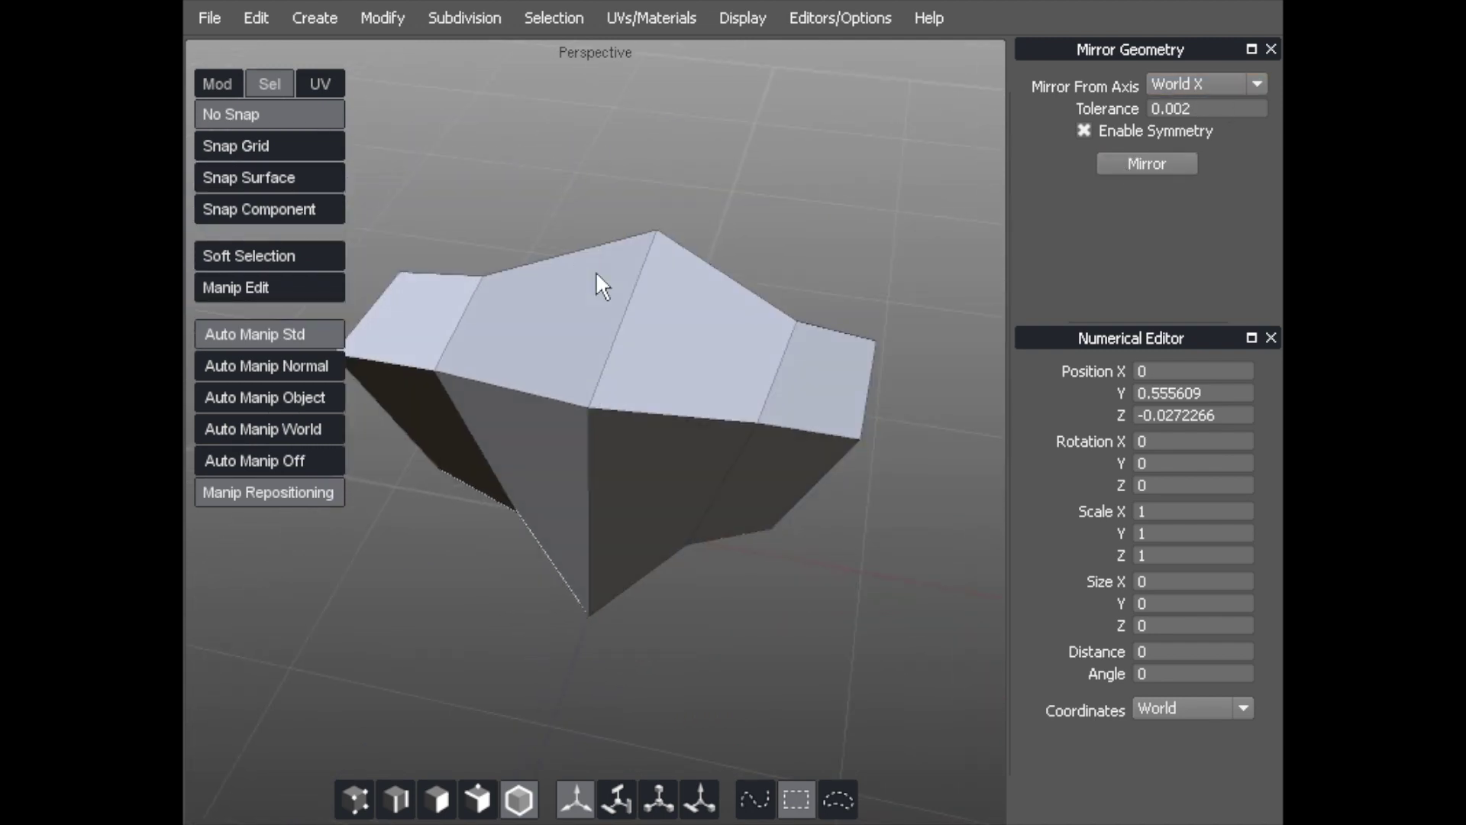
{"action": "right_click_drag", "start_coordinate": [599, 220], "coordinate": [603, 419], "text": "alt"}
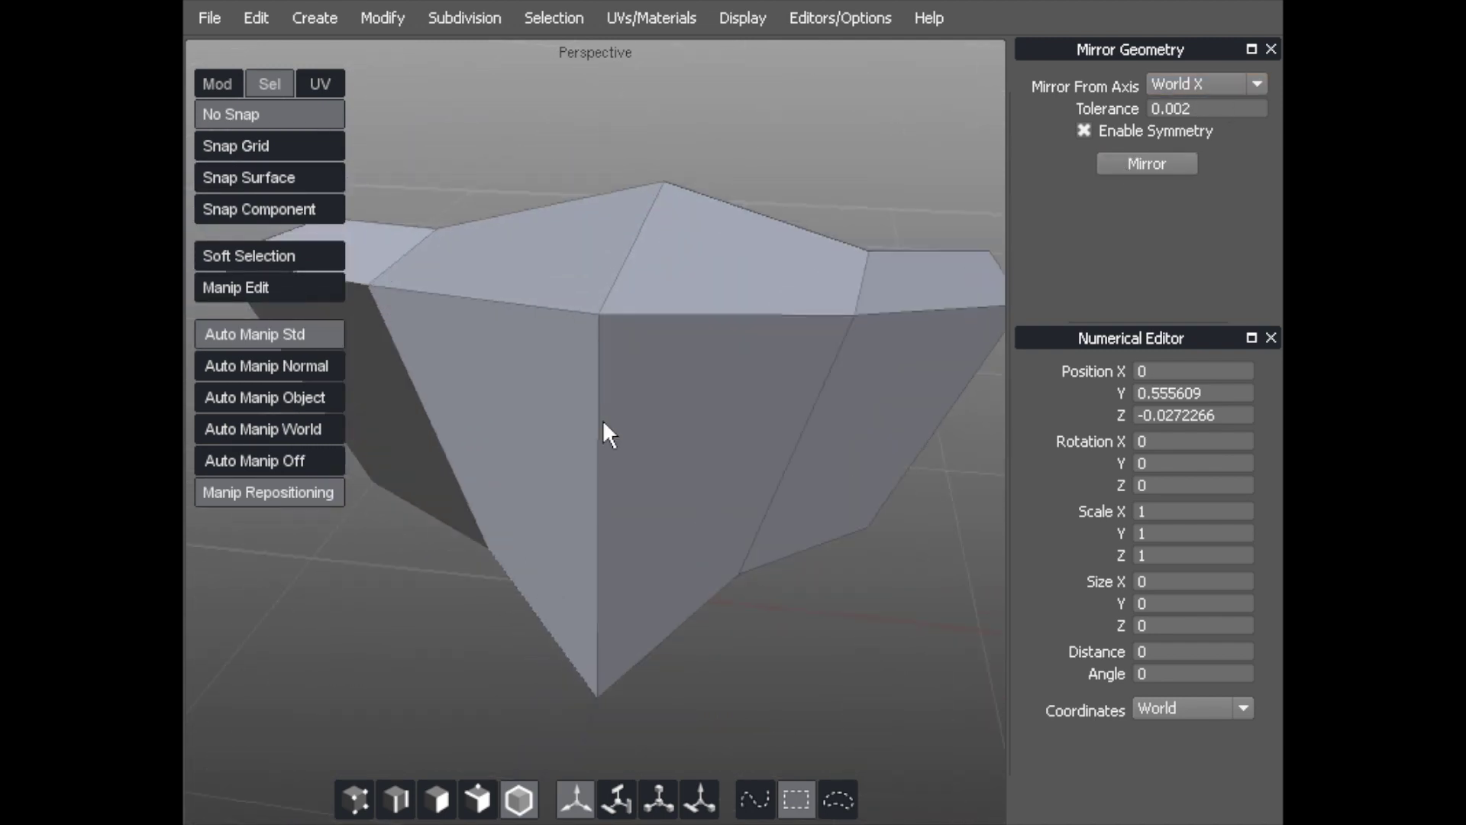
Step: Raise the front top centre-line vertex to about Y 1.085, then preview the mesh subdivided and return it to the unsubdivided level
{"action": "key", "text": "a"}
{"action": "left_click", "coordinate": [600, 314]}
{"action": "left_click_drag", "start_coordinate": [599, 226], "coordinate": [590, 192]}
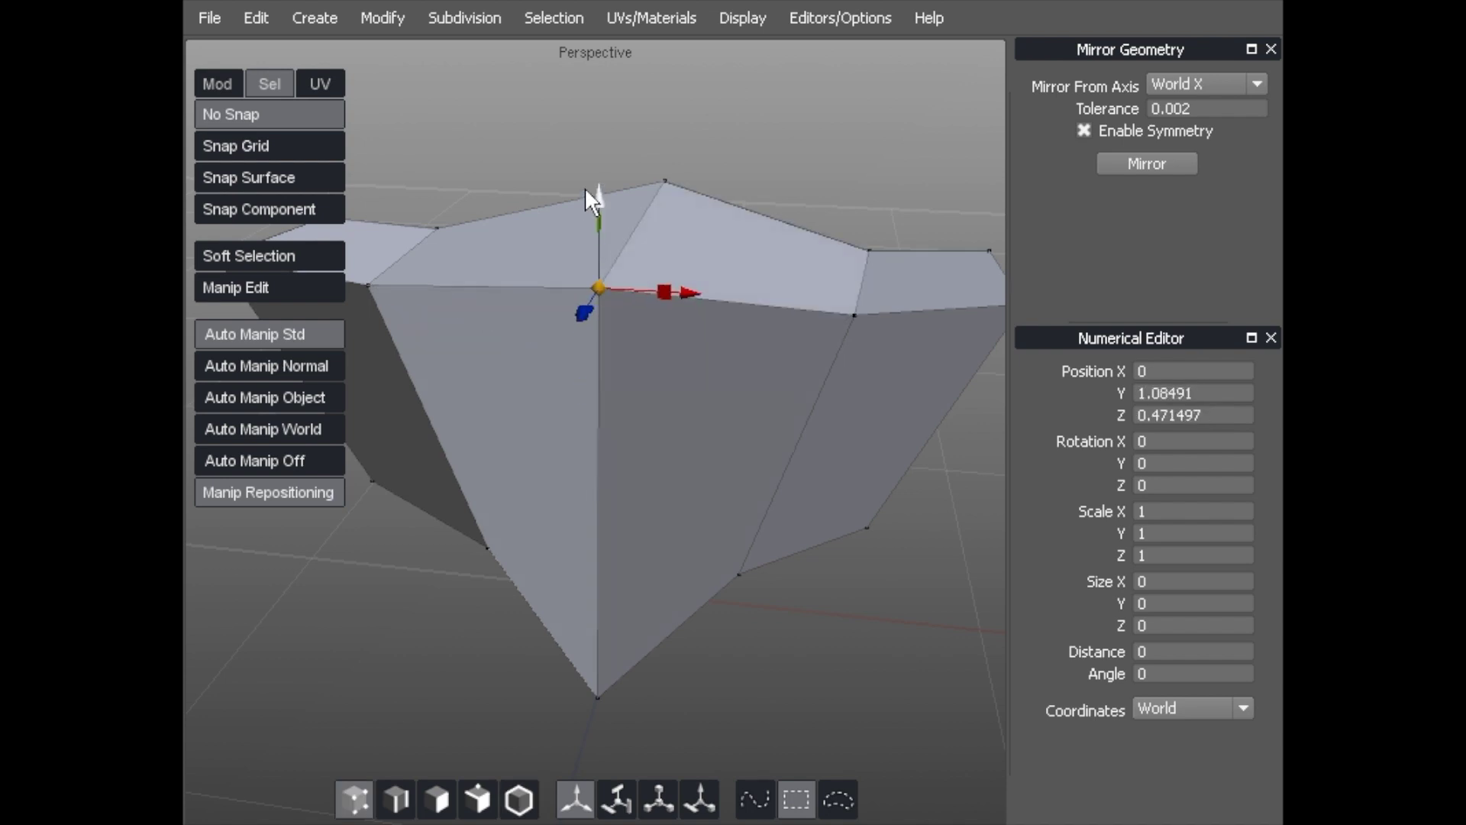
{"action": "scroll", "coordinate": [525, 245], "scroll_direction": "down", "scroll_amount": 2}
{"action": "key", "text": "c"}
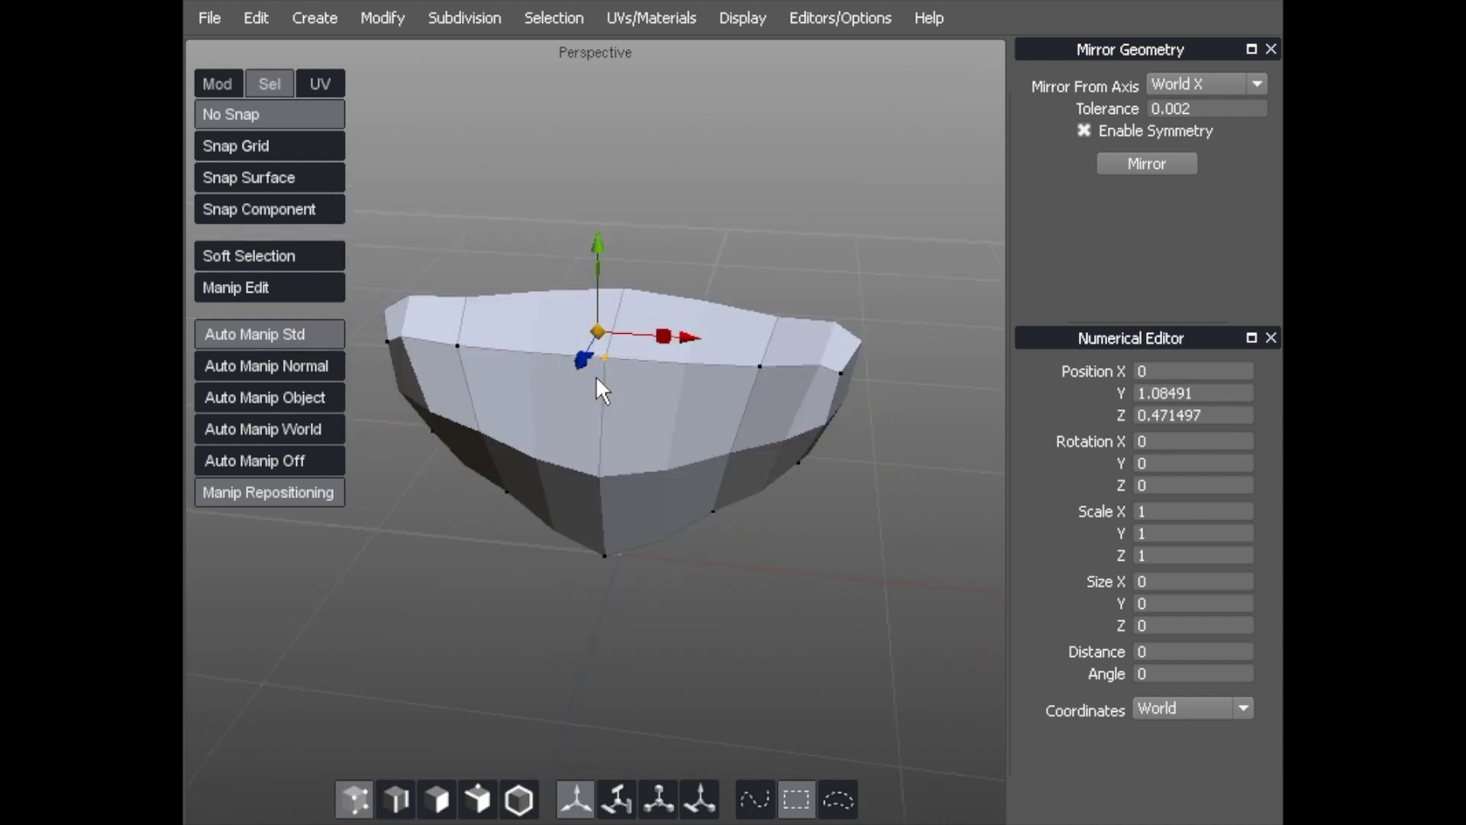
{"action": "key", "text": "v"}
Step: Nudge the front top centre-line vertex freely to about X 0.028, Y 1.091, Z 0.460
{"action": "left_click_drag", "start_coordinate": [783, 211], "coordinate": [722, 220], "text": "alt"}
{"action": "middle_click_drag", "start_coordinate": [724, 225], "coordinate": [805, 259]}
{"action": "middle_click_drag", "start_coordinate": [792, 353], "coordinate": [865, 369]}
{"action": "middle_click_drag", "start_coordinate": [664, 181], "coordinate": [665, 185]}
{"action": "left_click_drag", "start_coordinate": [666, 268], "coordinate": [681, 202], "text": "alt"}
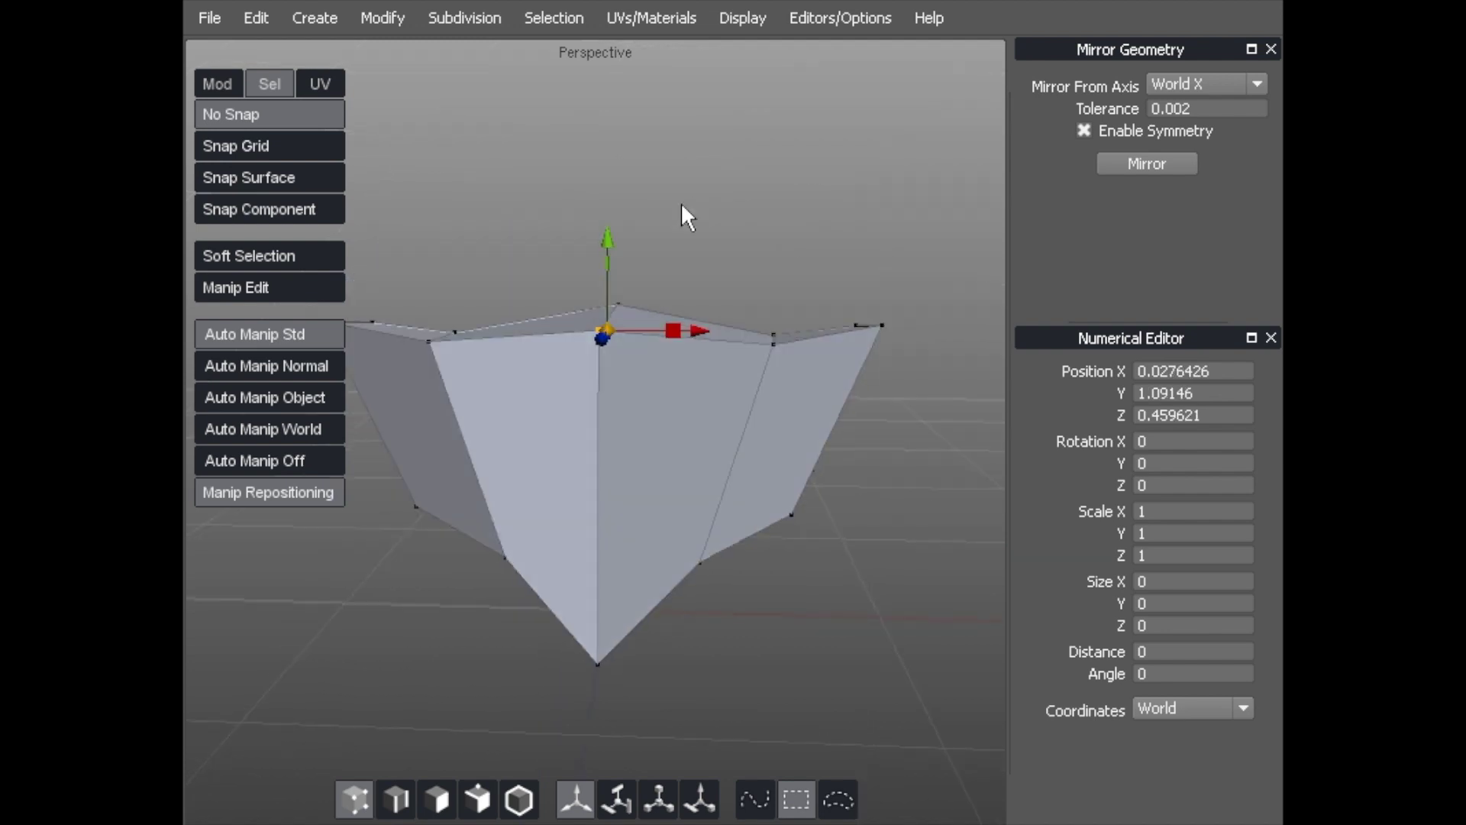